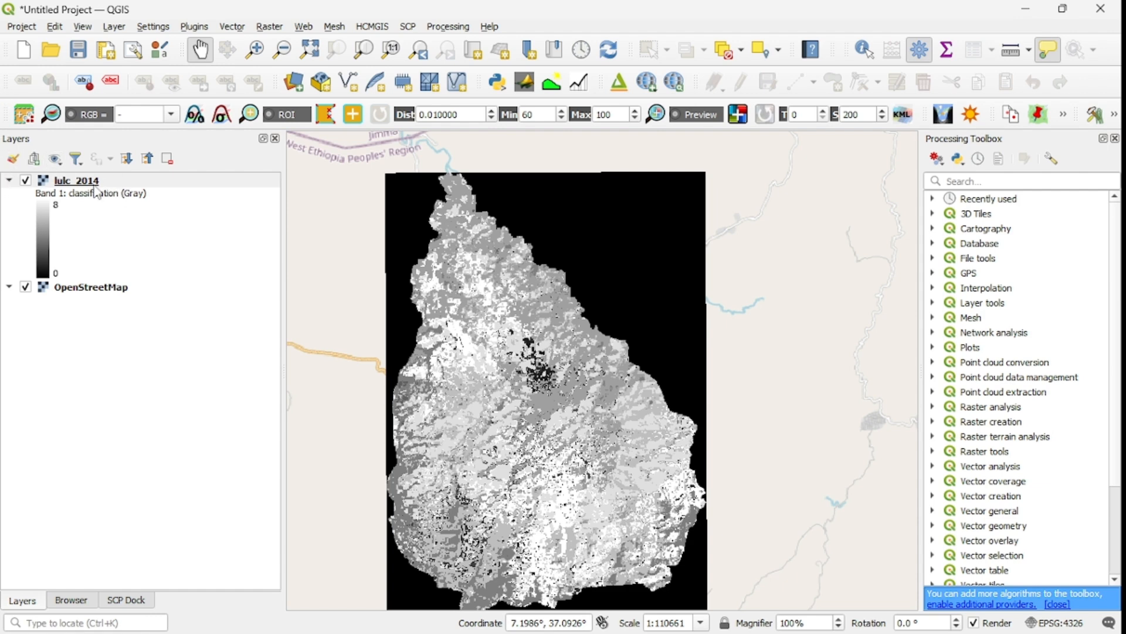
# Open the lulc_2014 layer's properties and review its general, provider and CRS information.
pyautogui.moveTo(98, 189)
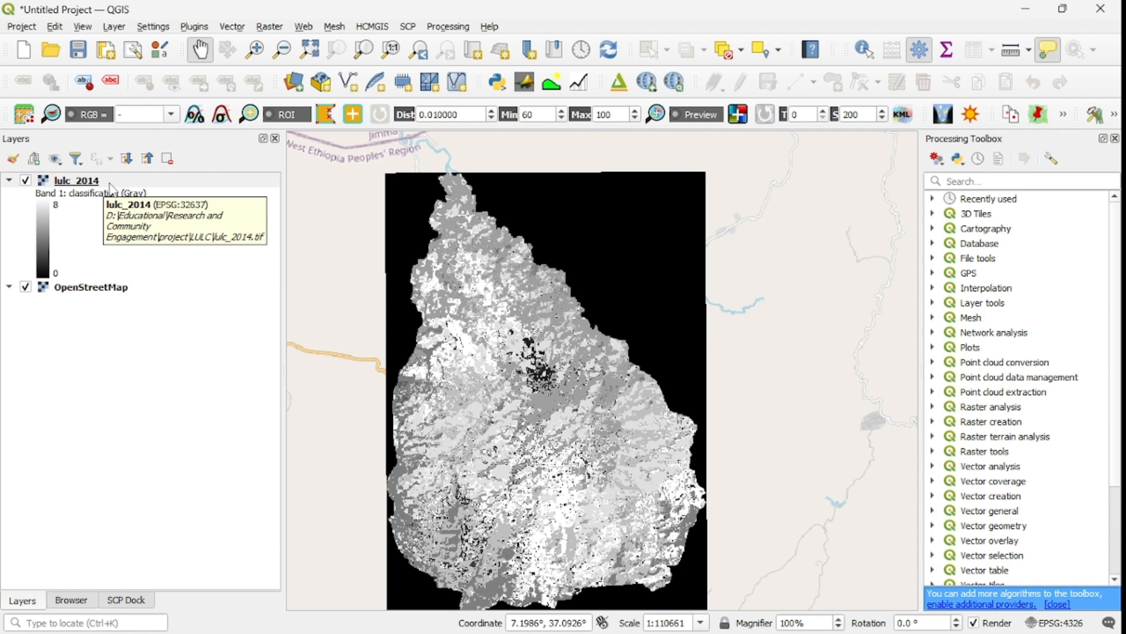
pyautogui.rightClick(99, 188)
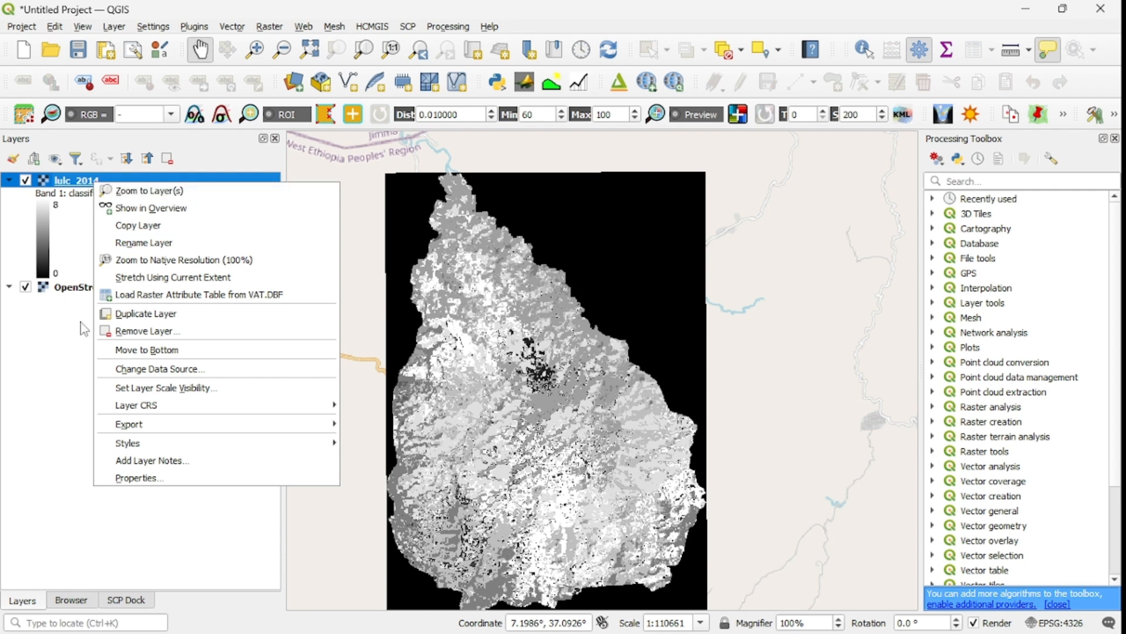
pyautogui.click(144, 478)
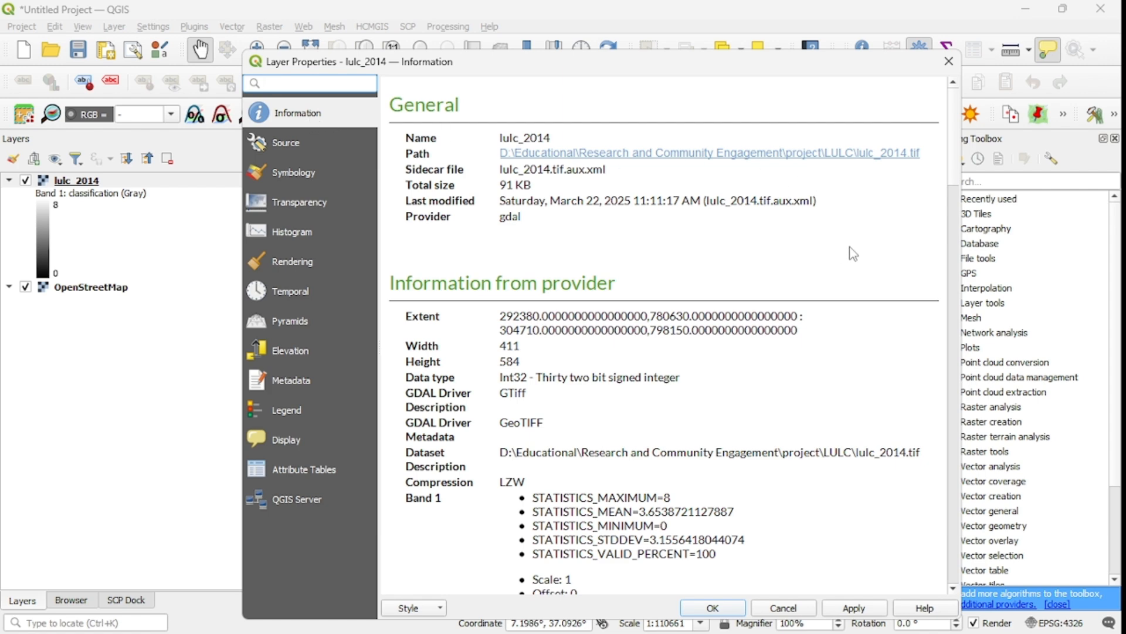
pyautogui.scroll(-1, 959, 180)
pyautogui.moveTo(958, 176); pyautogui.dragTo(969, 297)
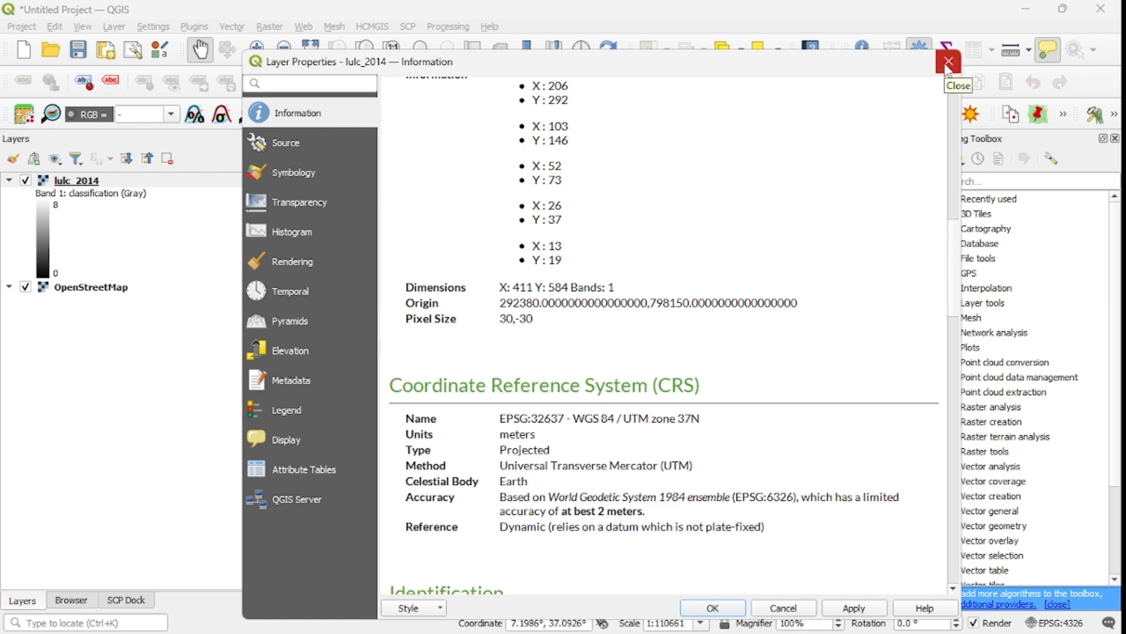
# Change the layer's symbology render type to Singleband pseudocolor with Equal Interval classification mode.
pyautogui.click(291, 175)
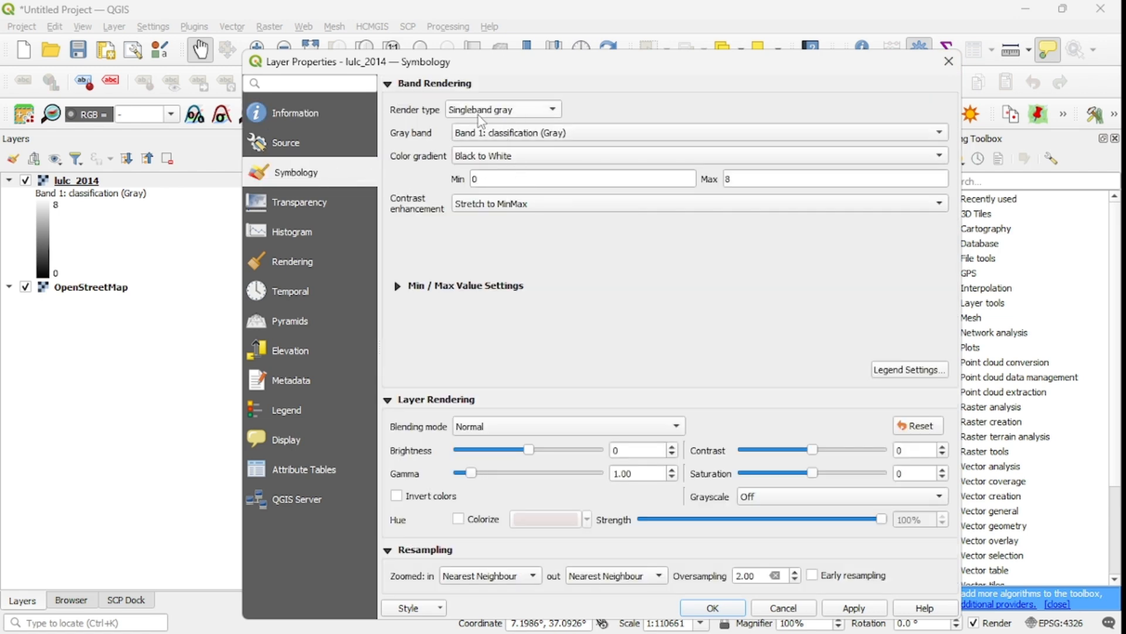
pyautogui.click(547, 111)
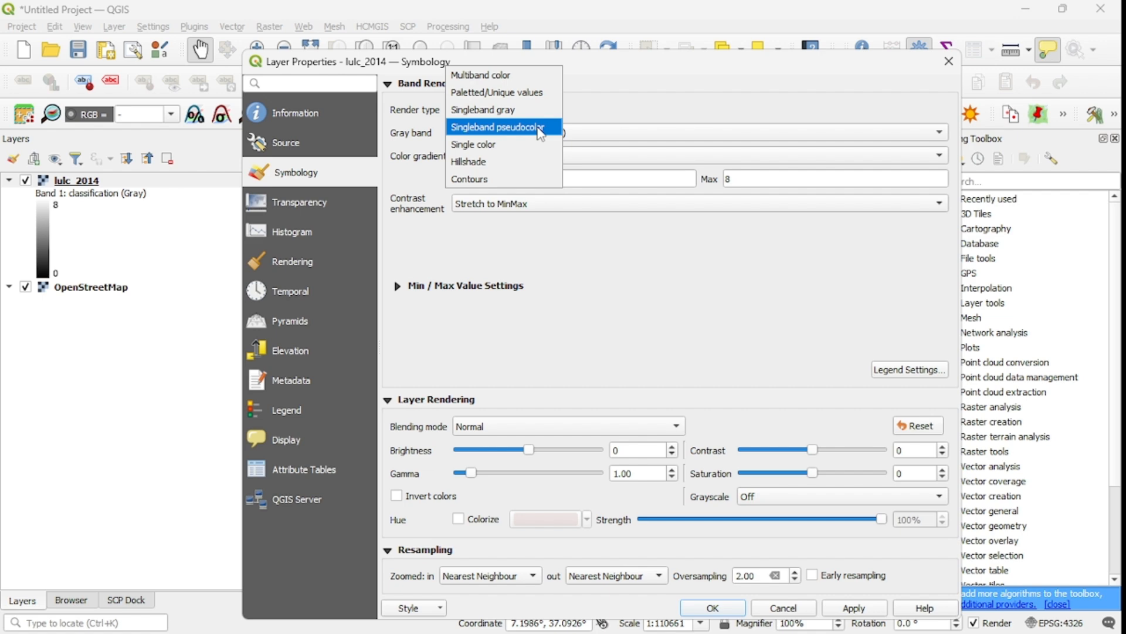
pyautogui.click(540, 128)
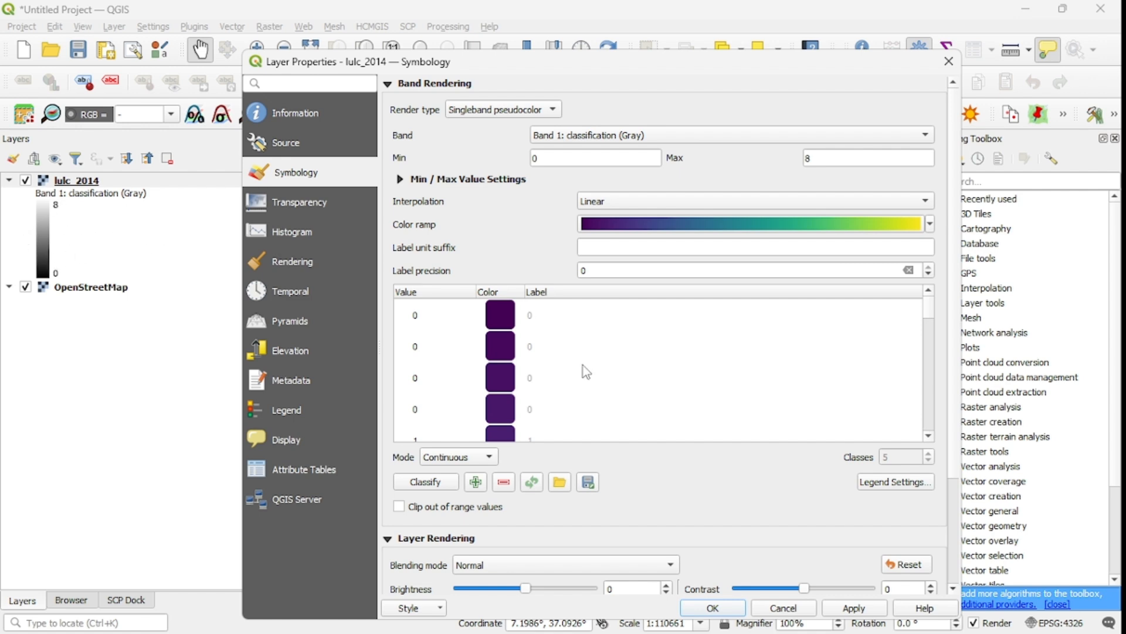
pyautogui.click(494, 461)
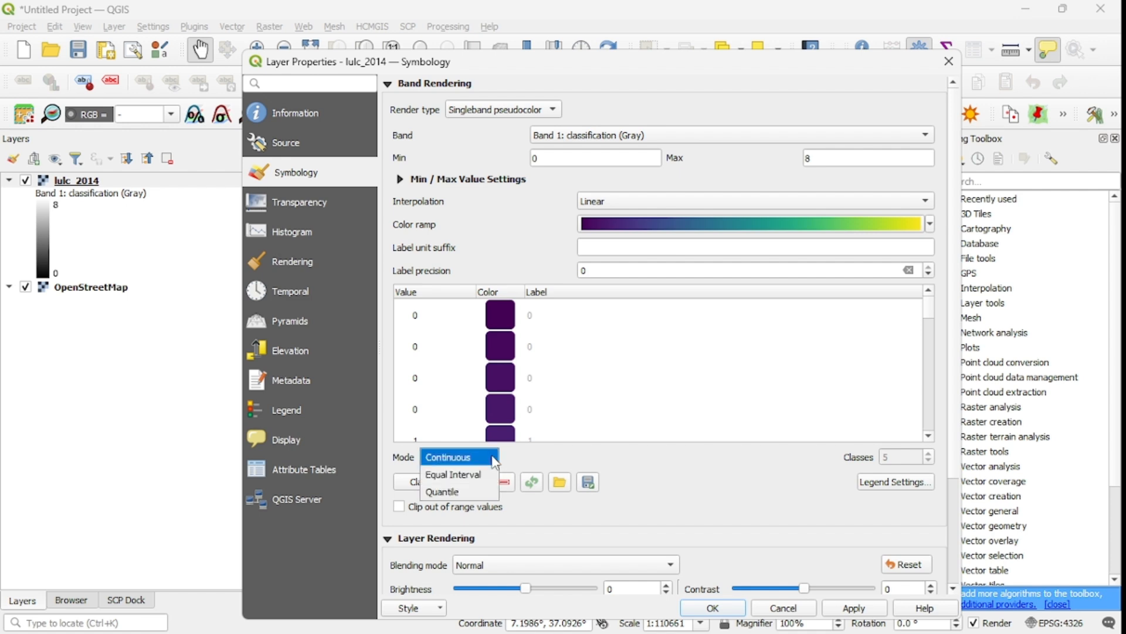
pyautogui.click(488, 475)
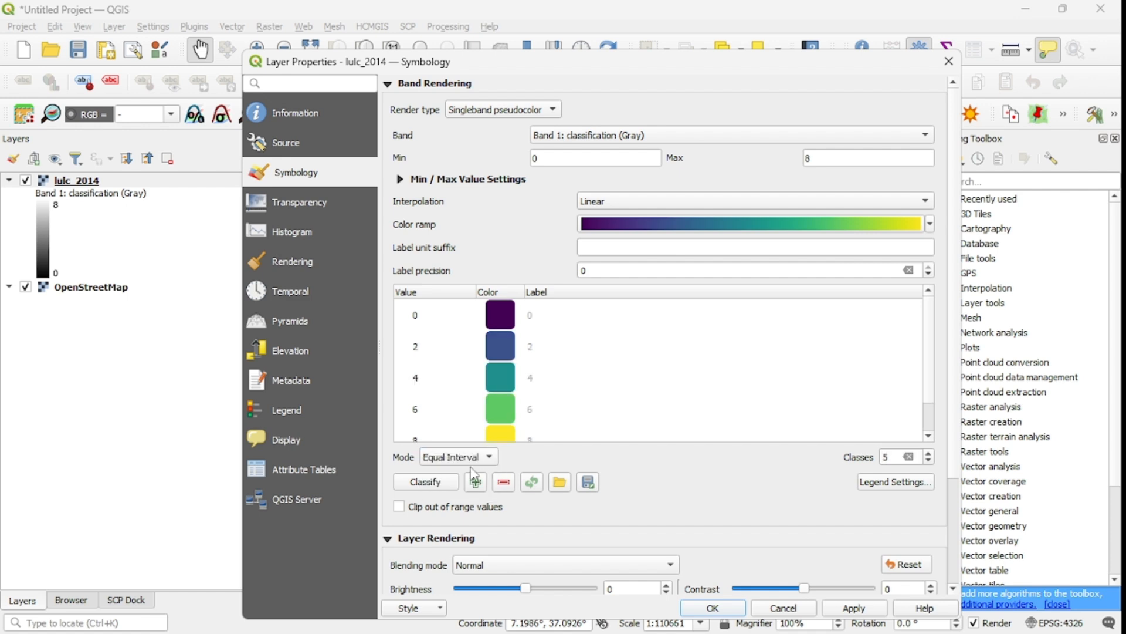
# Set the number of classes to 8 and classify the values.
pyautogui.click(930, 457)
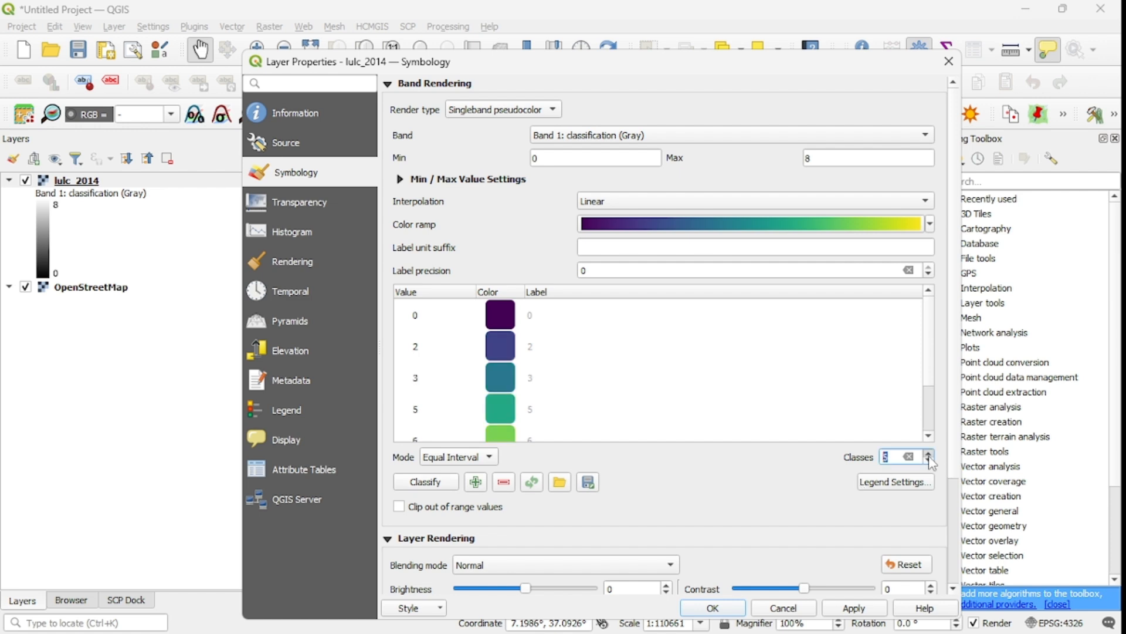
pyautogui.click(930, 457)
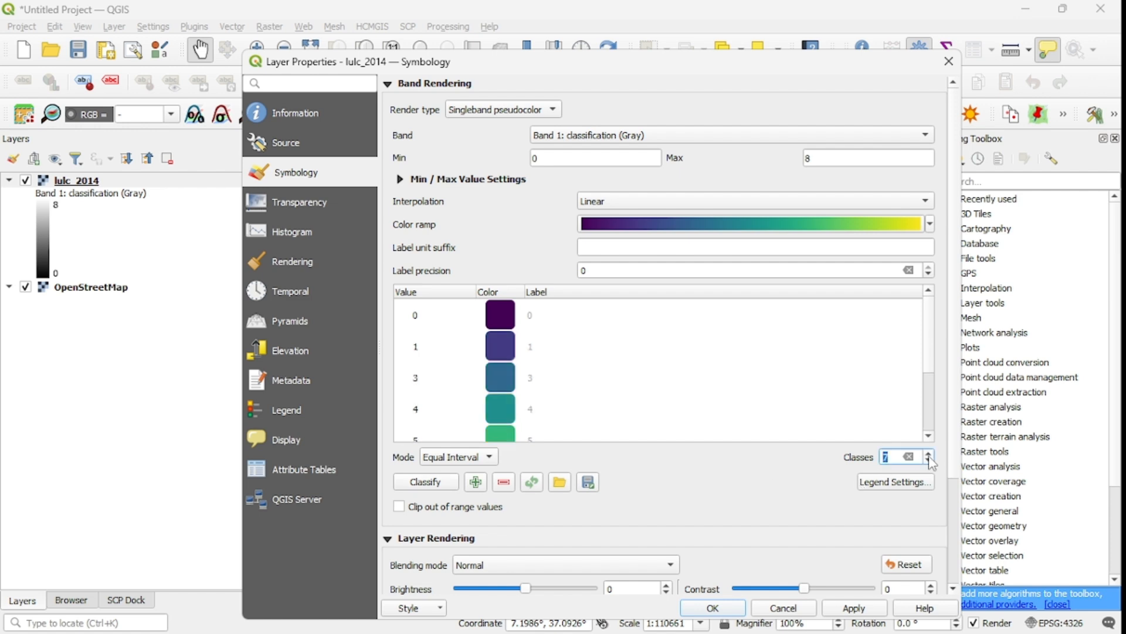
pyautogui.click(930, 457)
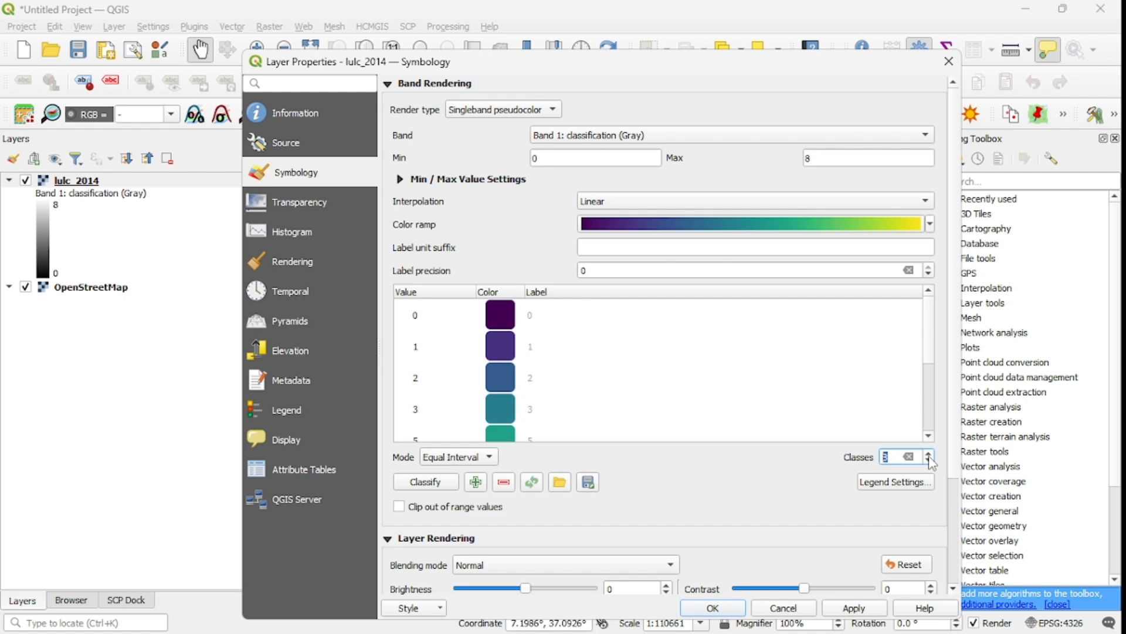
pyautogui.click(443, 486)
pyautogui.click(529, 329)
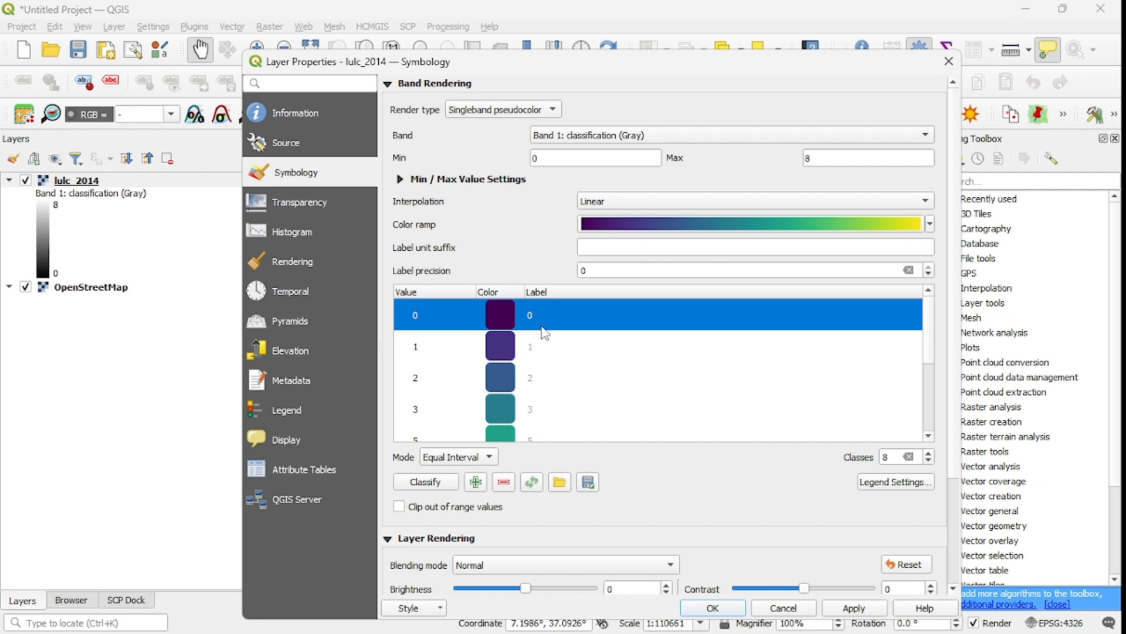
# Set the additional NoData value to 0 in transparency settings, then apply and close the properties.
pyautogui.click(315, 209)
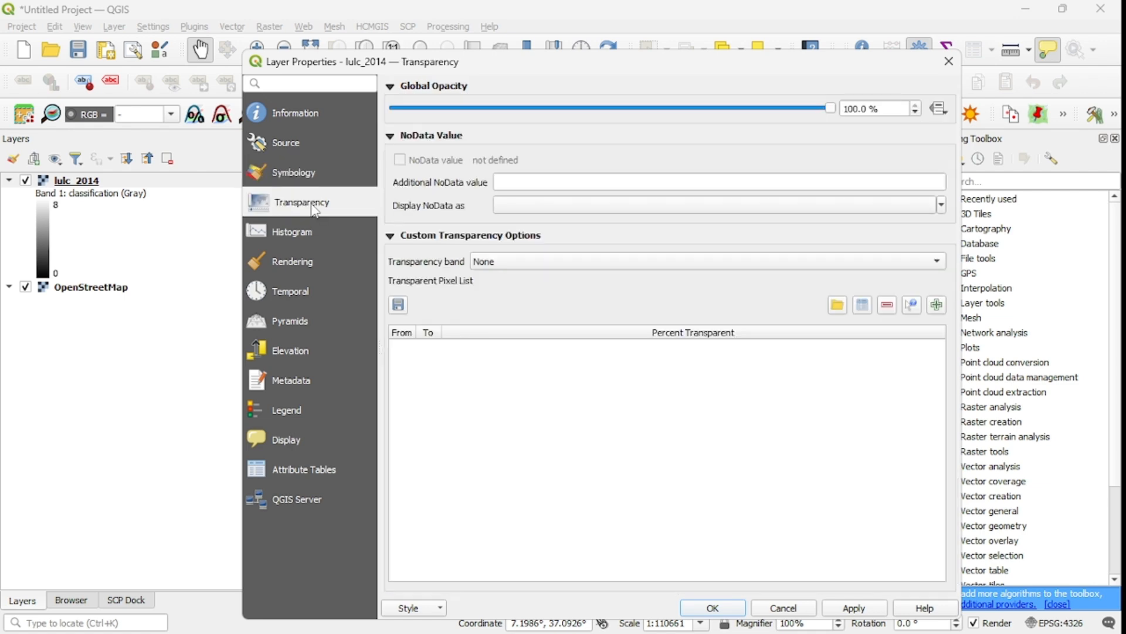
pyautogui.click(507, 183)
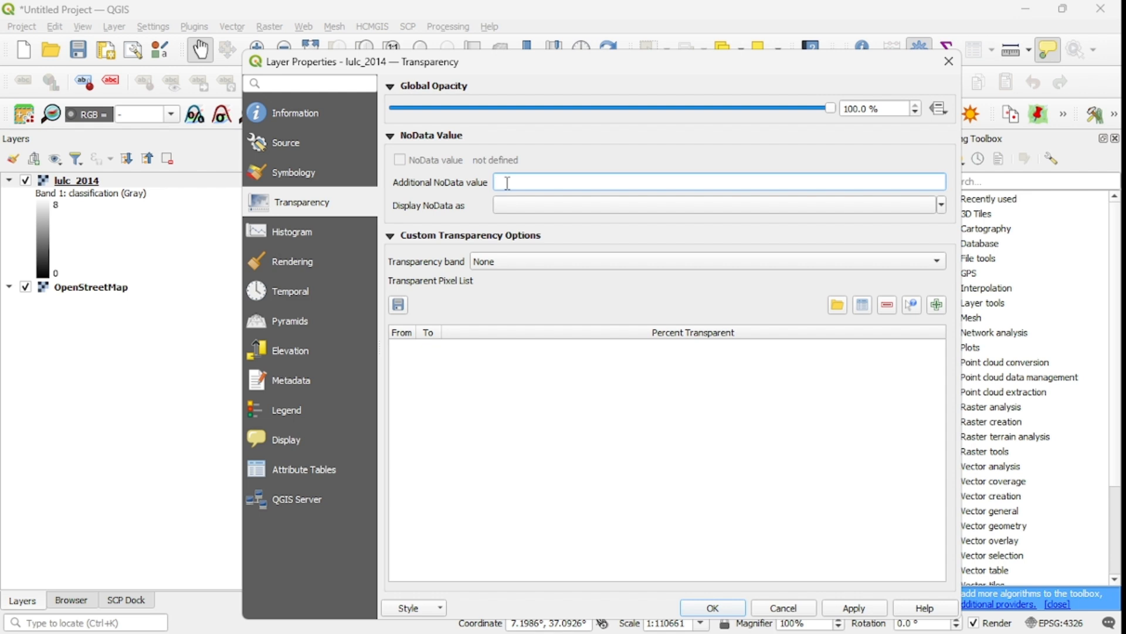
pyautogui.write('0')
pyautogui.click(329, 172)
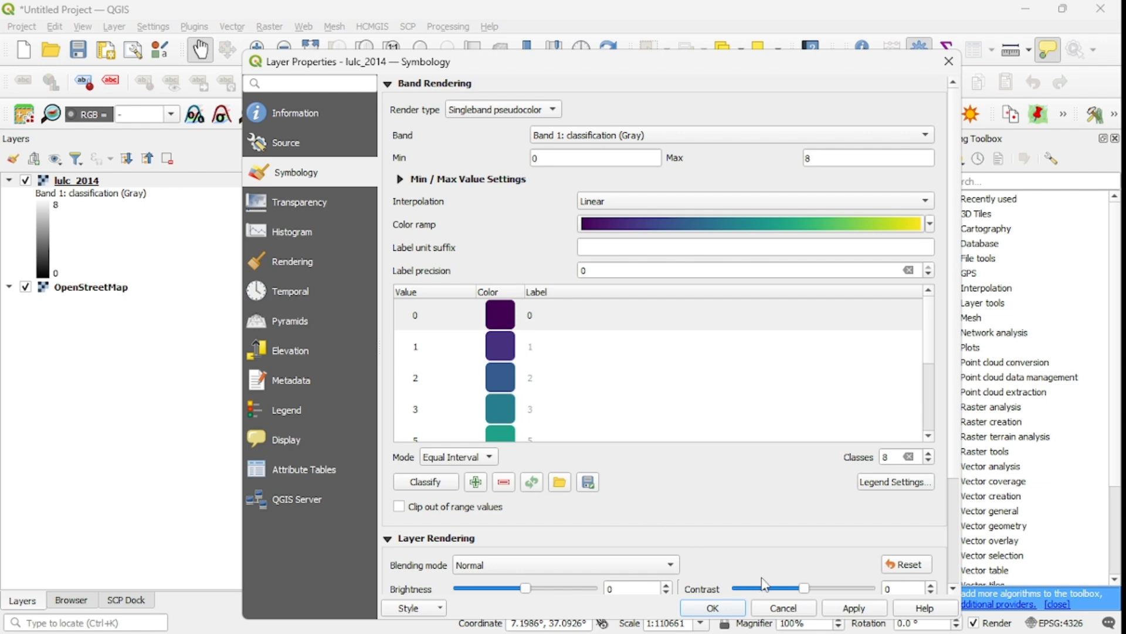
pyautogui.click(852, 605)
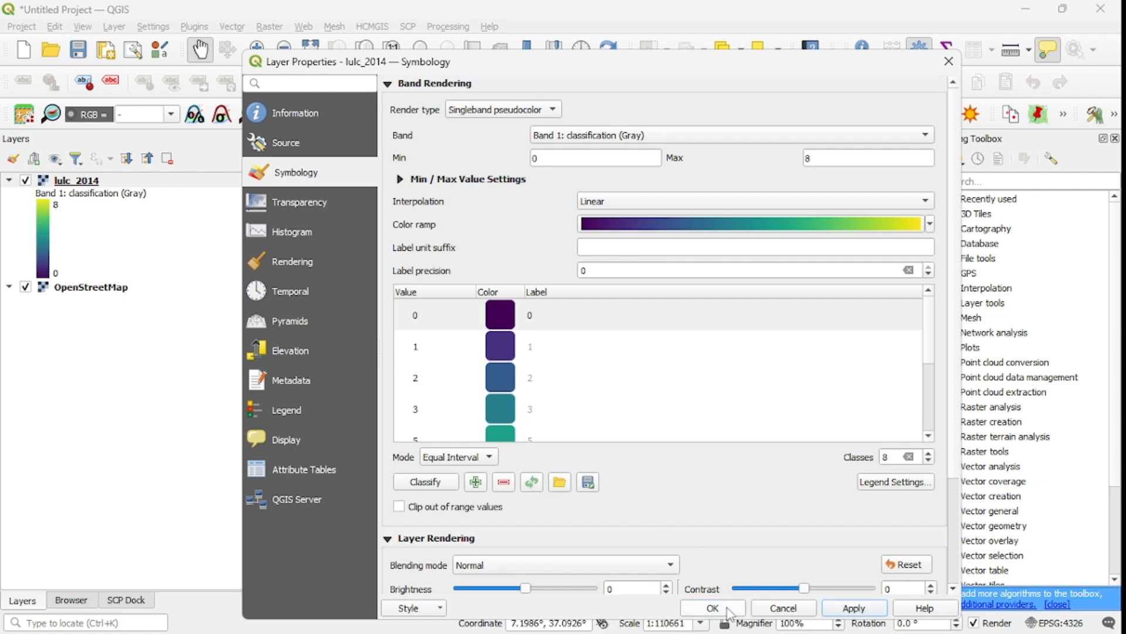
pyautogui.click(727, 610)
# Reopen the lulc_2014 properties and set the pseudocolor interpolation to Discrete, applying the change.
pyautogui.moveTo(572, 426); pyautogui.dragTo(547, 326)
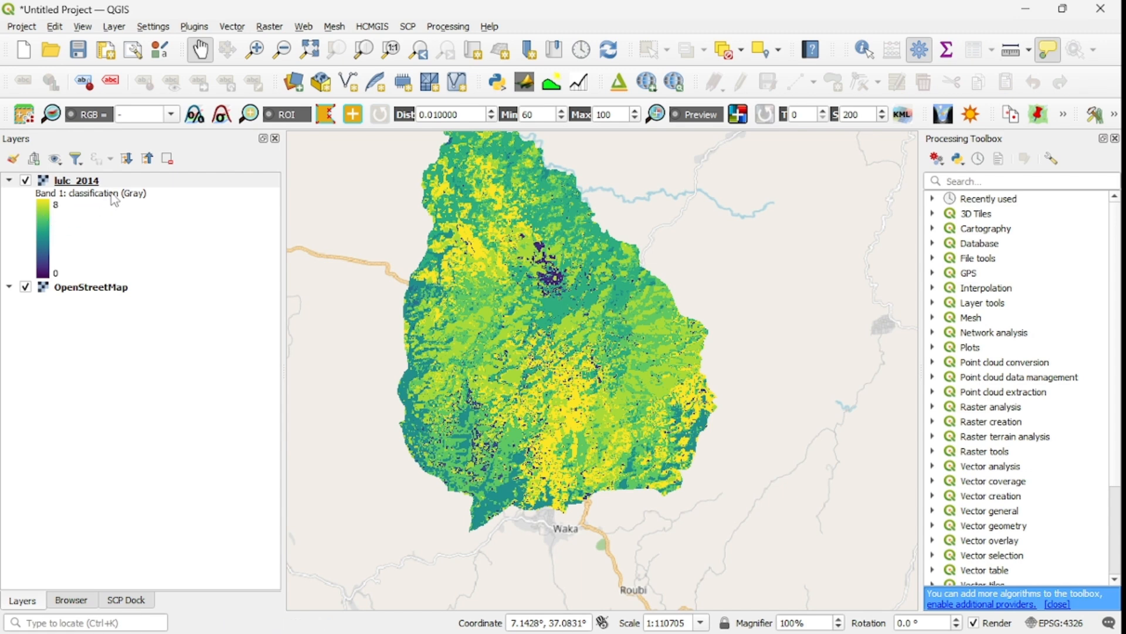
pyautogui.click(96, 184)
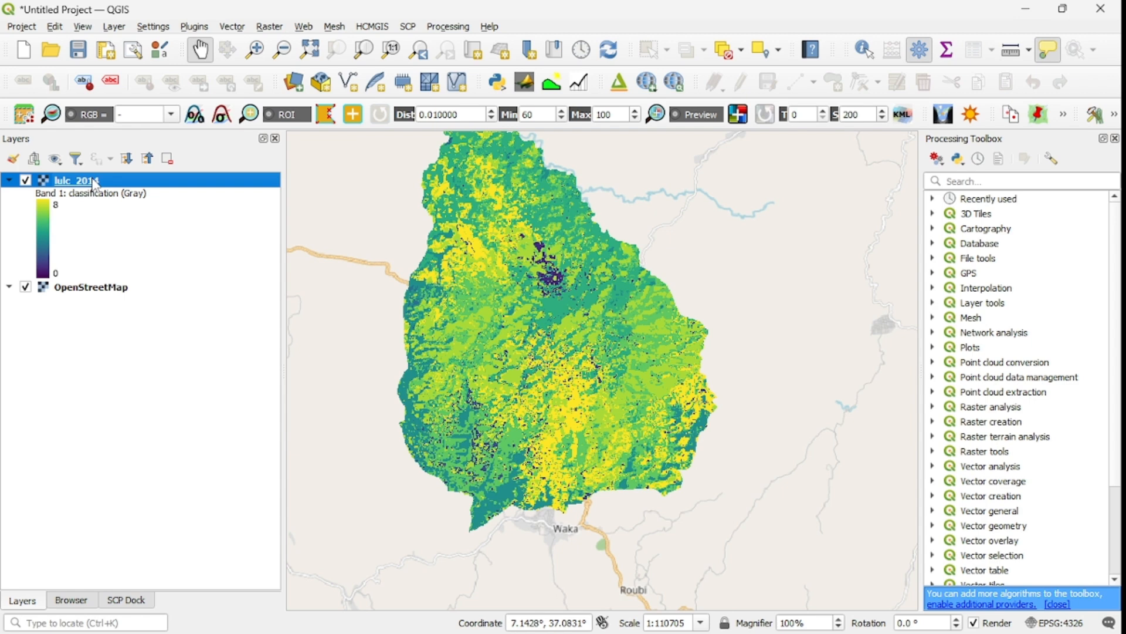
pyautogui.rightClick(166, 182)
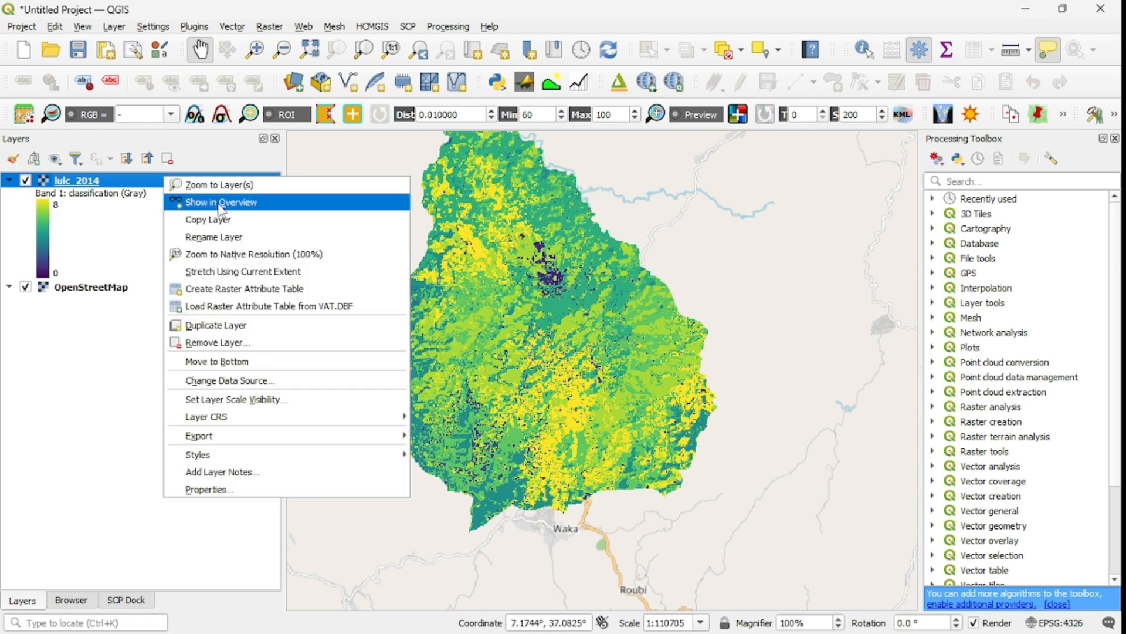
pyautogui.click(241, 490)
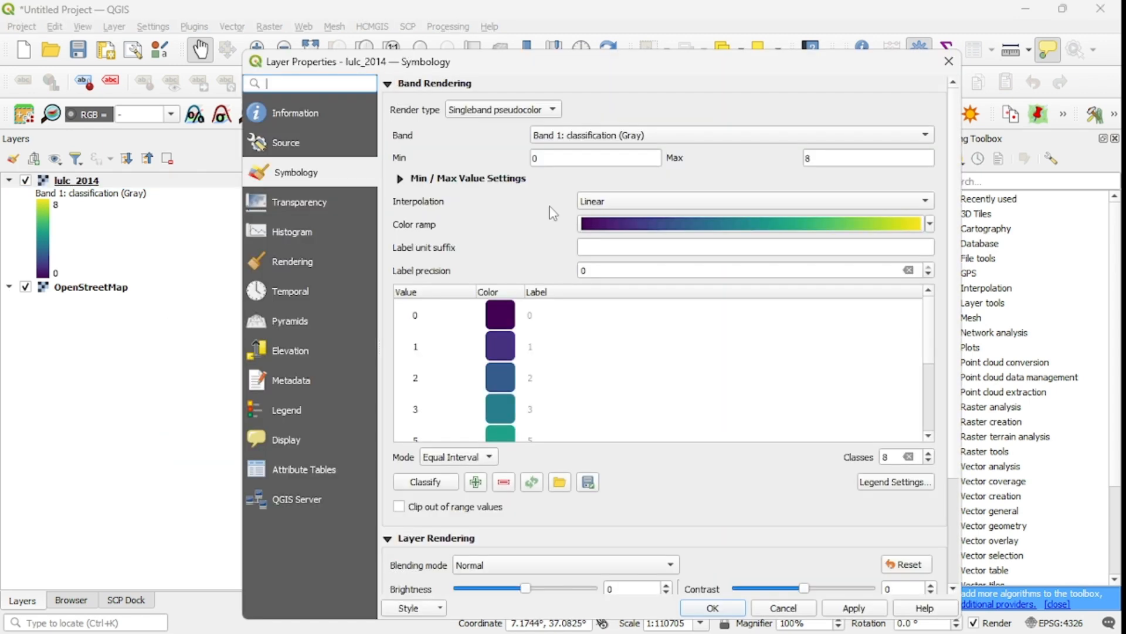
pyautogui.click(616, 201)
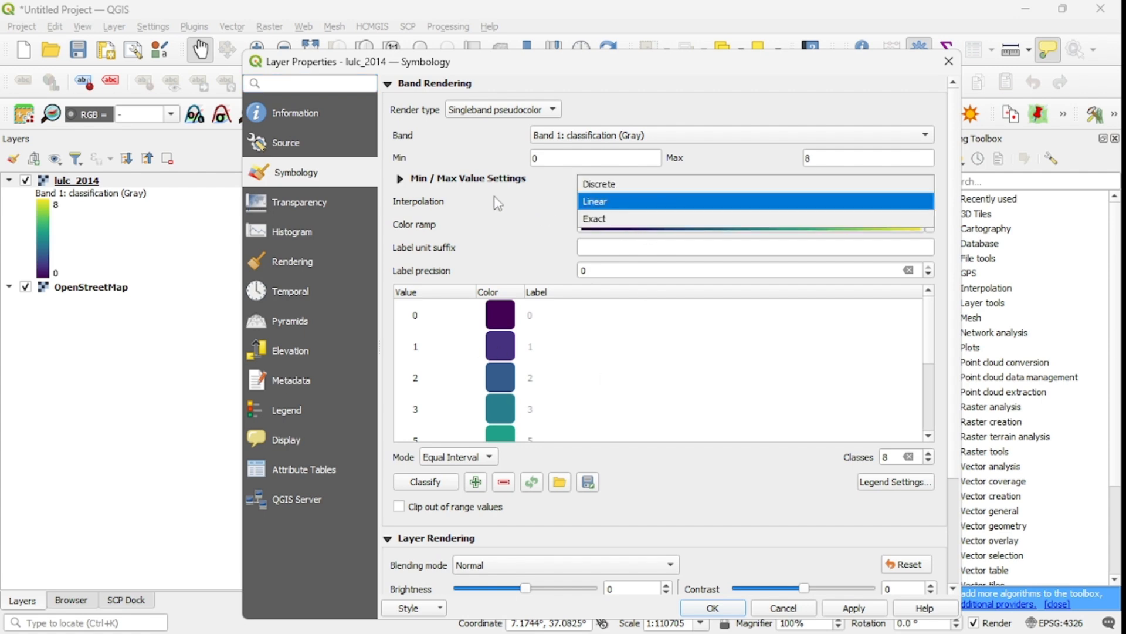
pyautogui.click(608, 184)
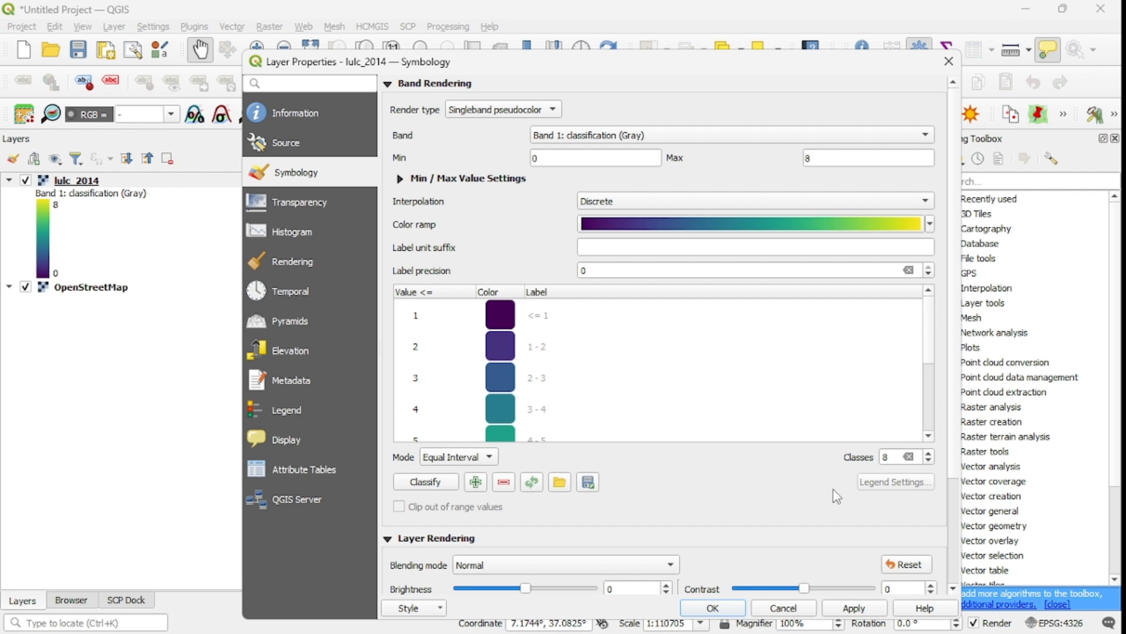
pyautogui.click(854, 610)
# Relabel the first two classes as 1 and 2.
pyautogui.click(540, 320)
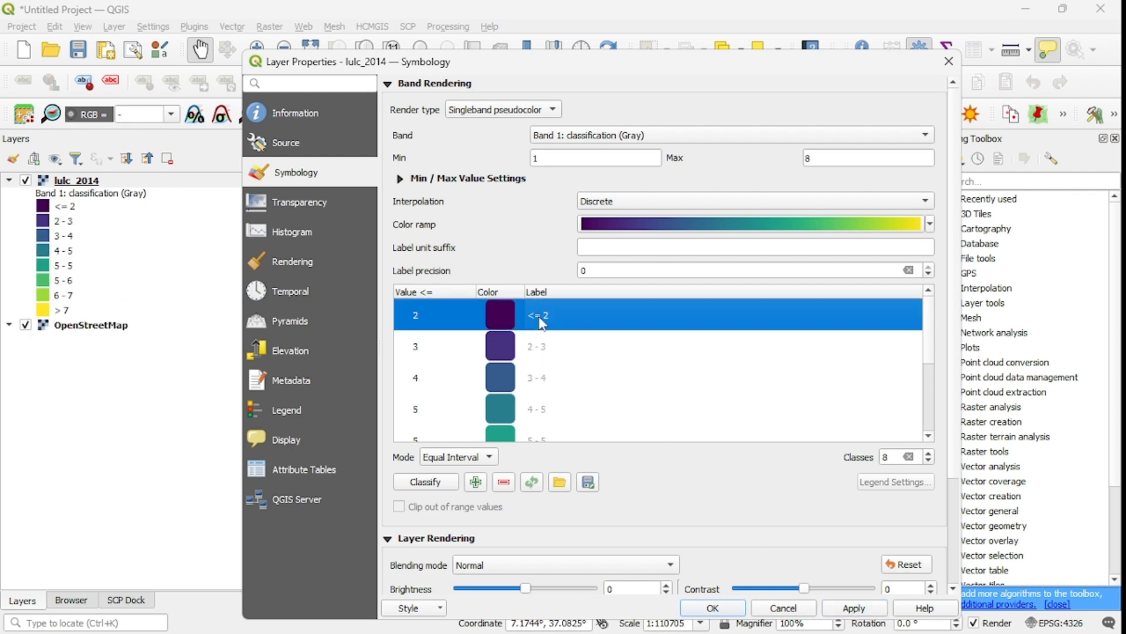
pyautogui.doubleClick(543, 317)
pyautogui.write('1')
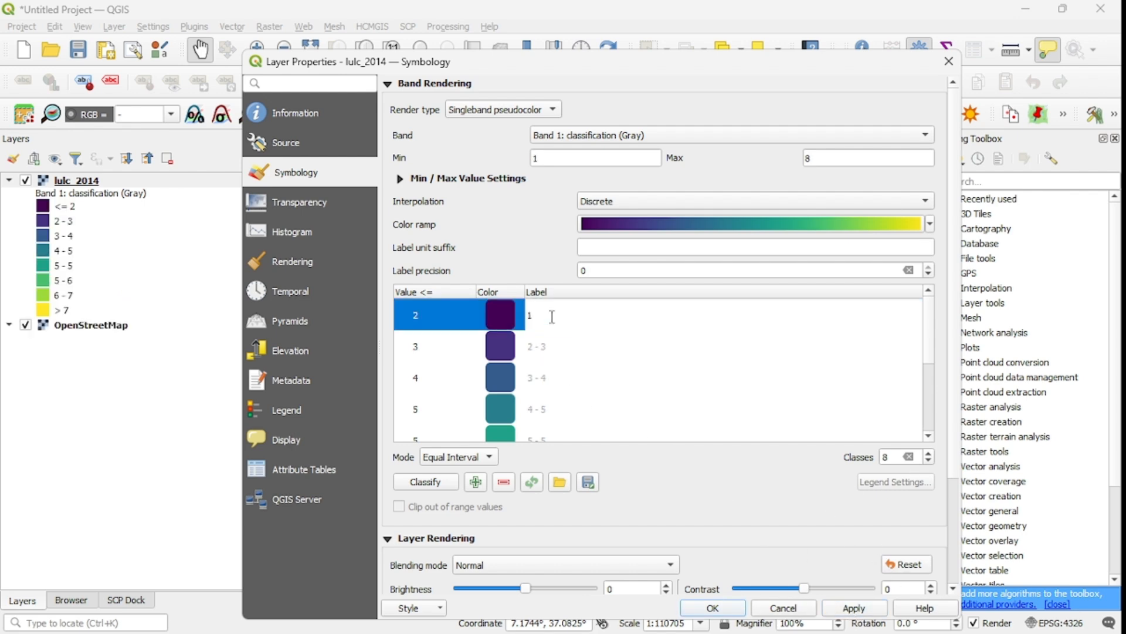
pyautogui.click(534, 345)
pyautogui.click(535, 346)
pyautogui.doubleClick(543, 346)
pyautogui.moveTo(540, 346); pyautogui.dragTo(523, 335)
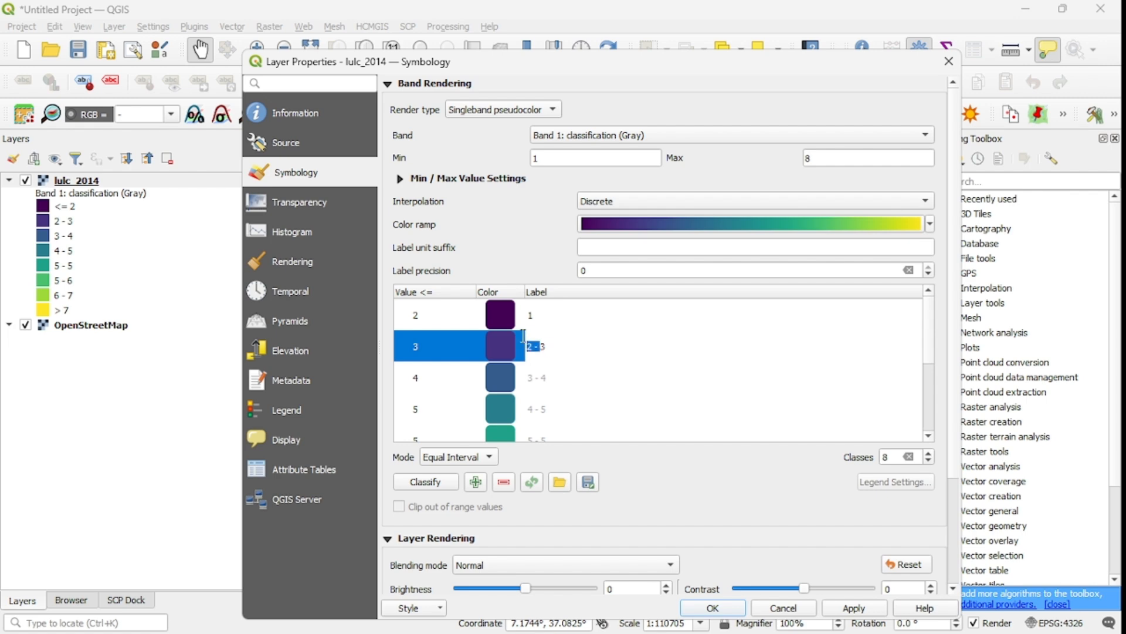
pyautogui.doubleClick(549, 348)
# Relabel the third and fourth classes as 3 and 4.
pyautogui.click(540, 380)
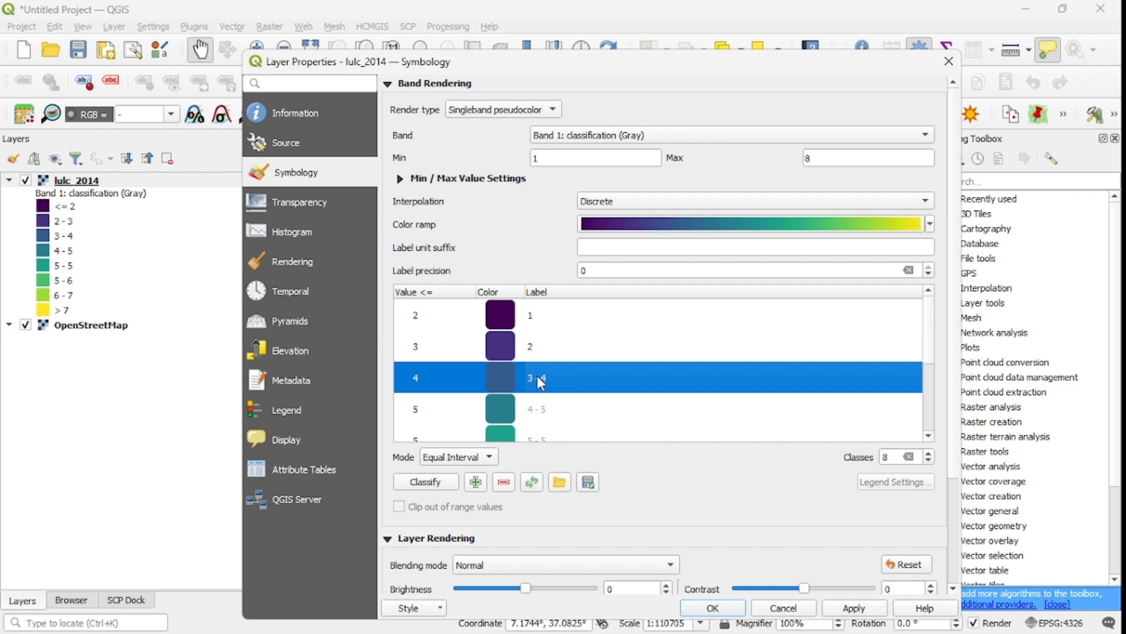
pyautogui.doubleClick(538, 377)
pyautogui.write('3')
pyautogui.doubleClick(542, 402)
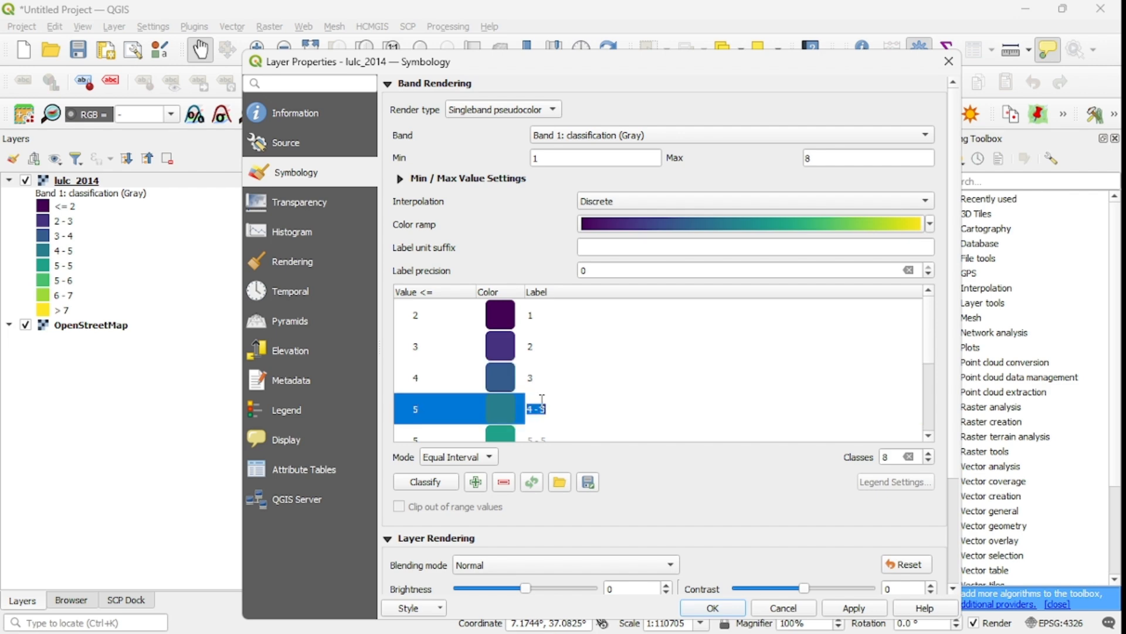
pyautogui.write('4')
pyautogui.press('Return')
# Relabel the fifth and sixth classes as 5 and 6.
pyautogui.scroll(-2, 937, 368)
pyautogui.doubleClick(541, 378)
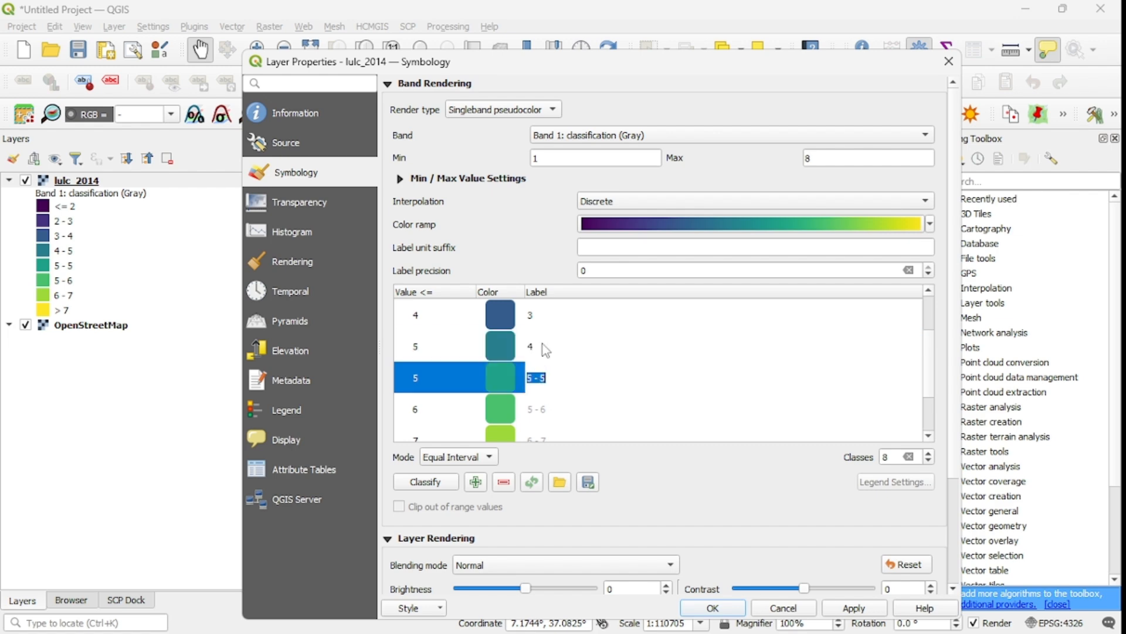
pyautogui.write('5')
pyautogui.doubleClick(550, 405)
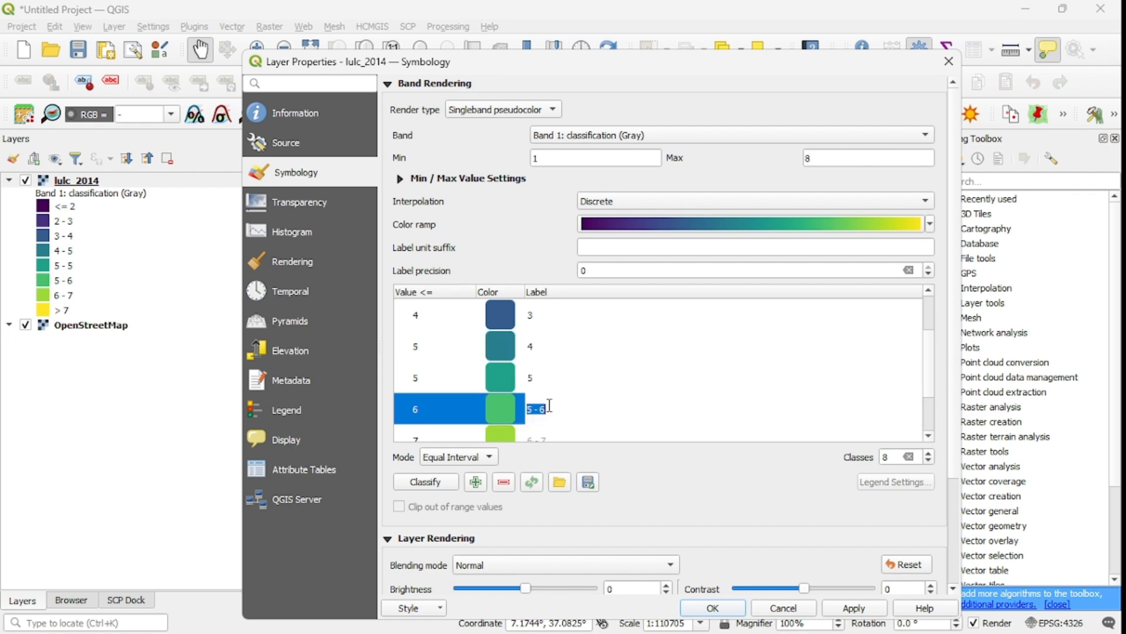
pyautogui.write('6')
pyautogui.press('Return')
# Relabel the last two classes as 7 and 8, then apply and close the properties.
pyautogui.scroll(-2, 932, 370)
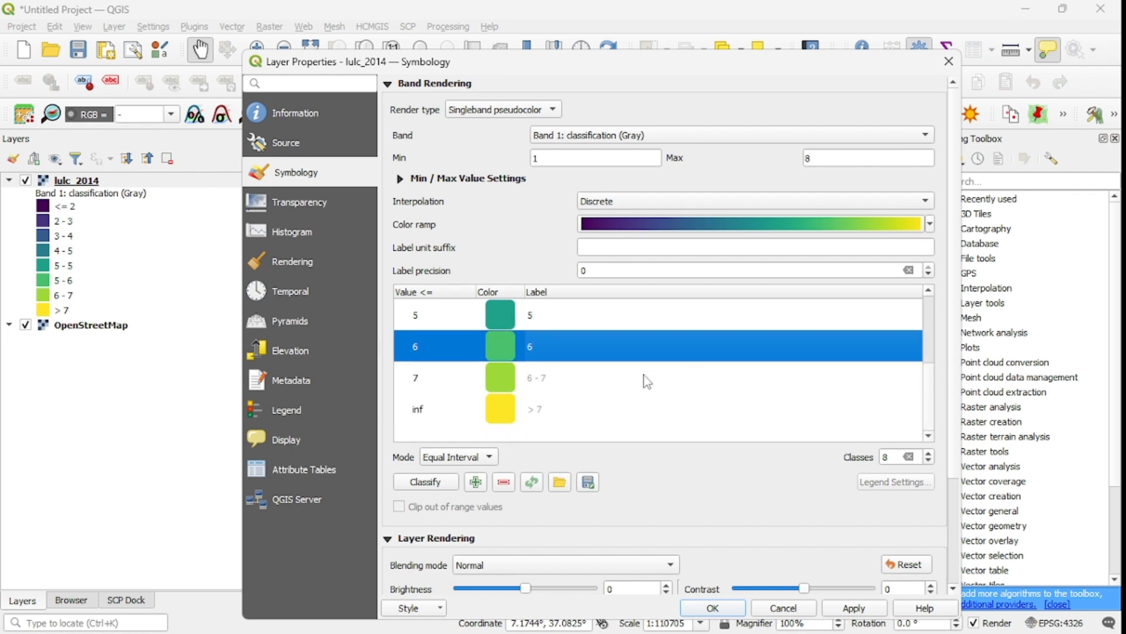
pyautogui.doubleClick(549, 381)
pyautogui.write('7')
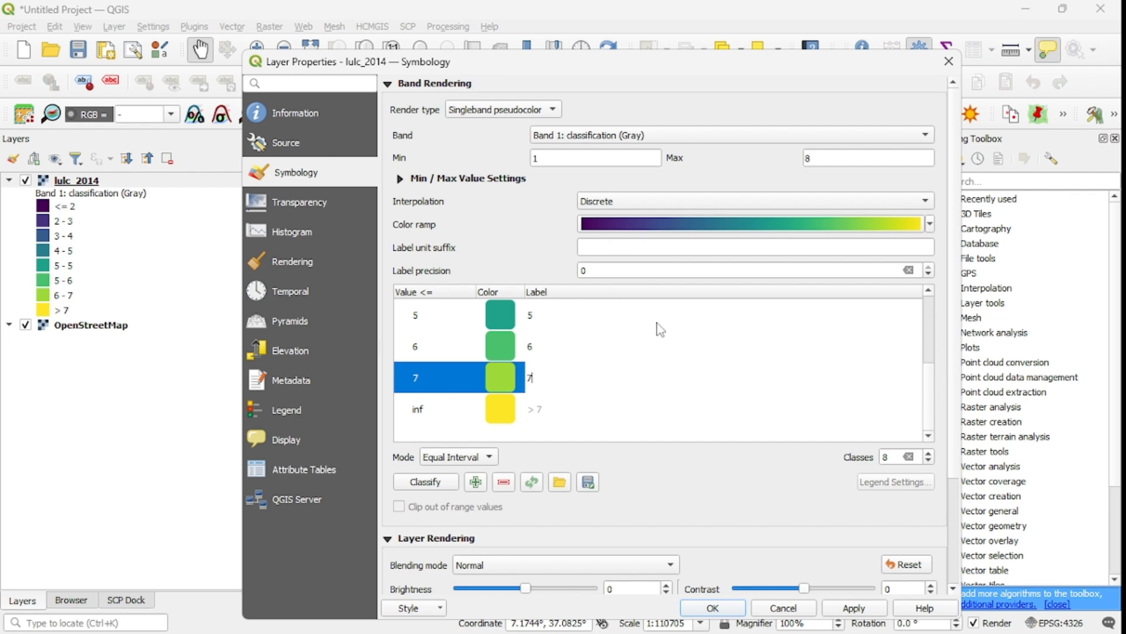
pyautogui.doubleClick(537, 409)
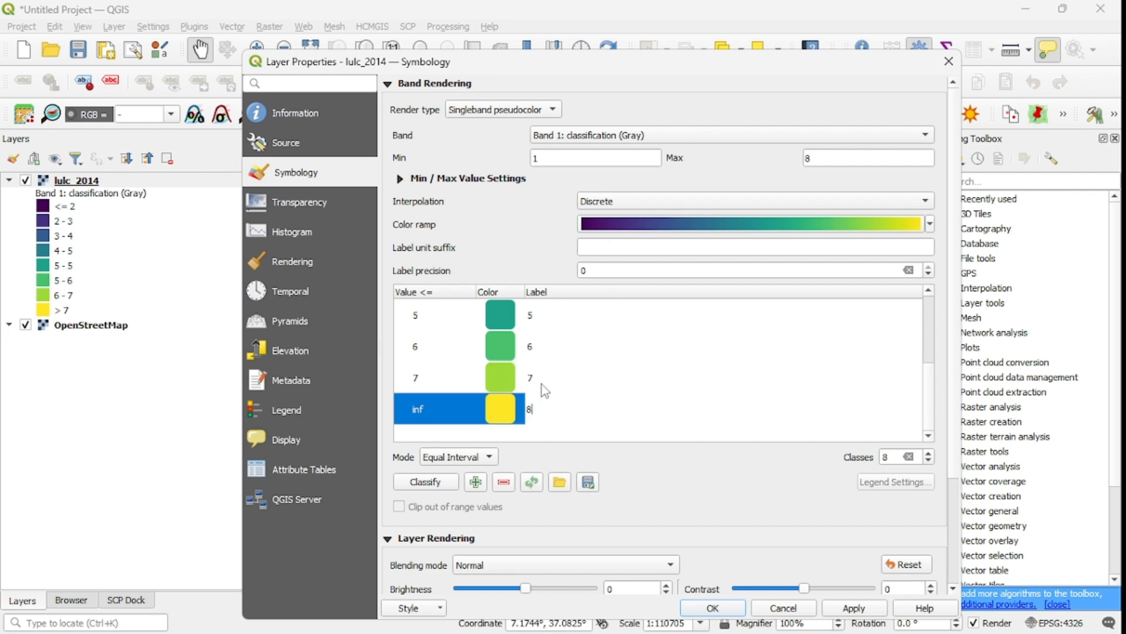
pyautogui.write('8')
pyautogui.click(854, 607)
pyautogui.click(712, 607)
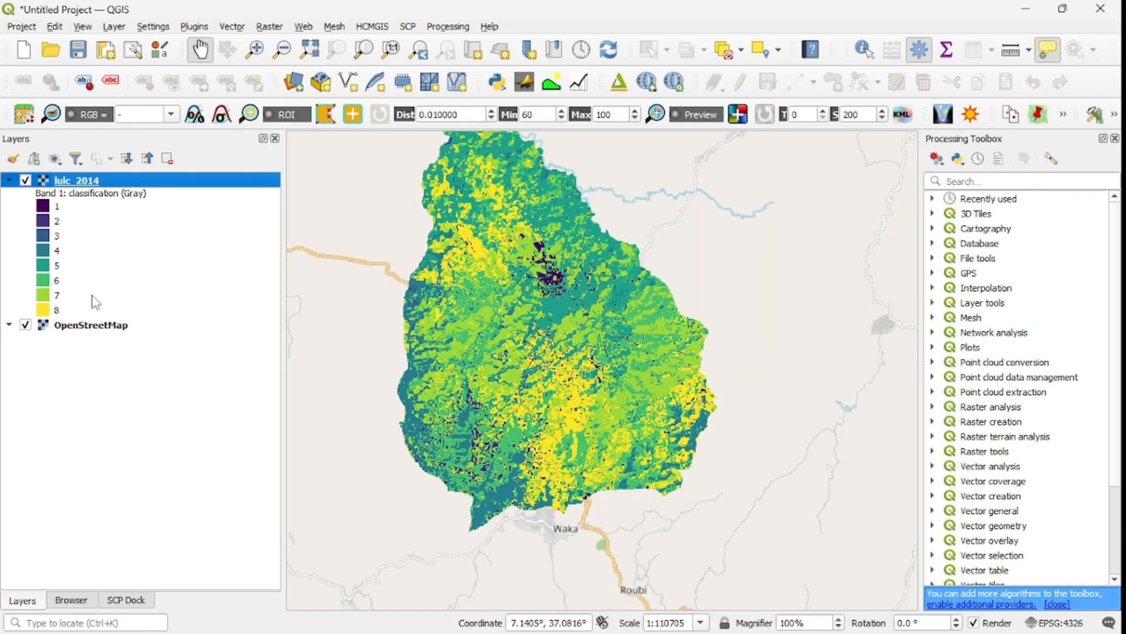
# Open the Polygonize (Raster to Vector) tool for lulc_2014 and choose to save its output to a file.
pyautogui.moveTo(554, 275); pyautogui.dragTo(605, 353)
pyautogui.moveTo(555, 376)
pyautogui.mouseDown()
pyautogui.moveTo(563, 337)
pyautogui.moveTo(569, 376)
pyautogui.mouseUp()
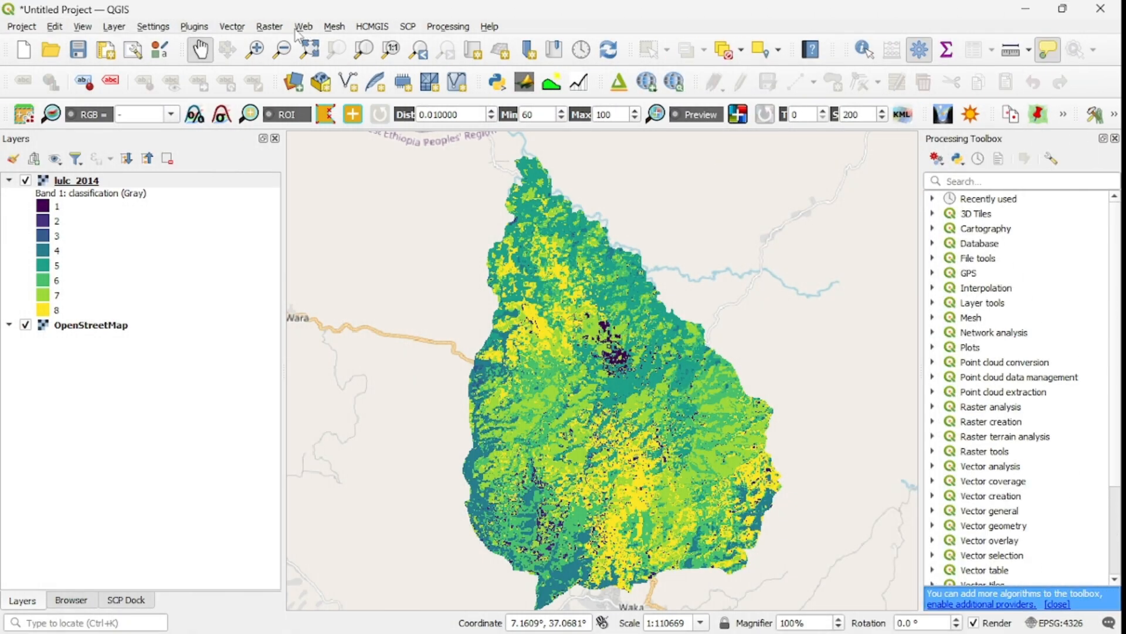
pyautogui.click(270, 27)
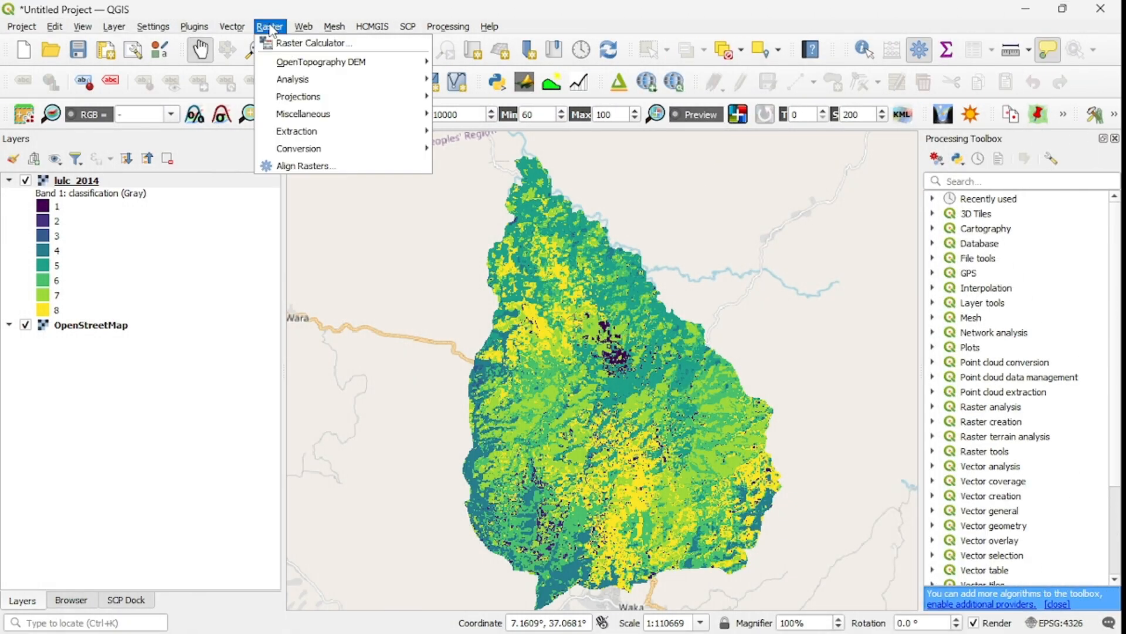
pyautogui.moveTo(349, 151)
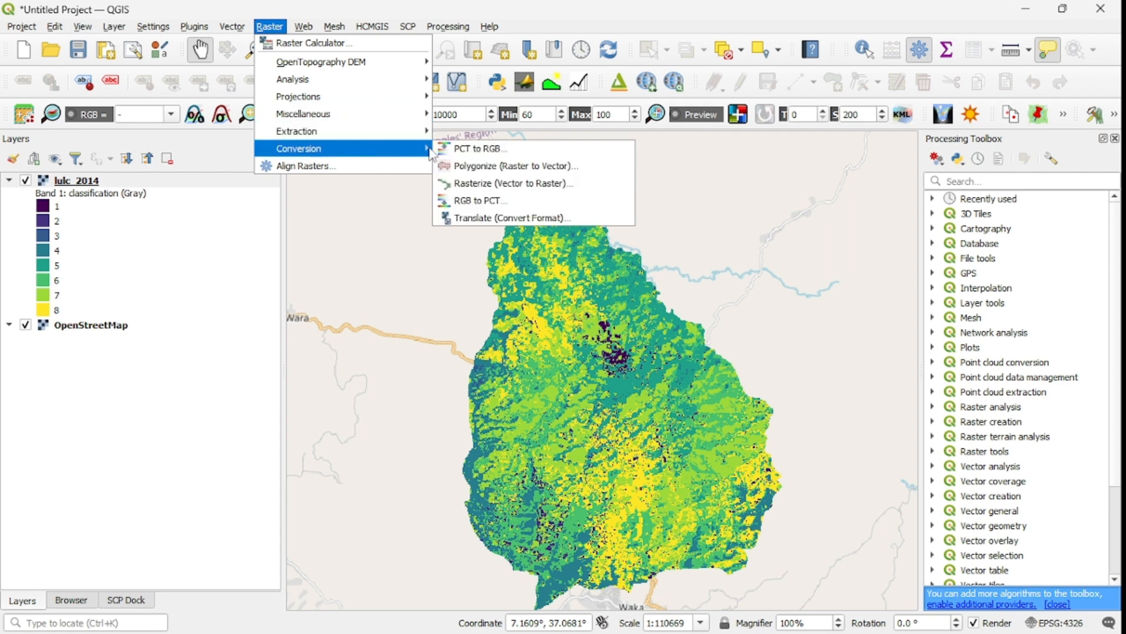
pyautogui.click(513, 169)
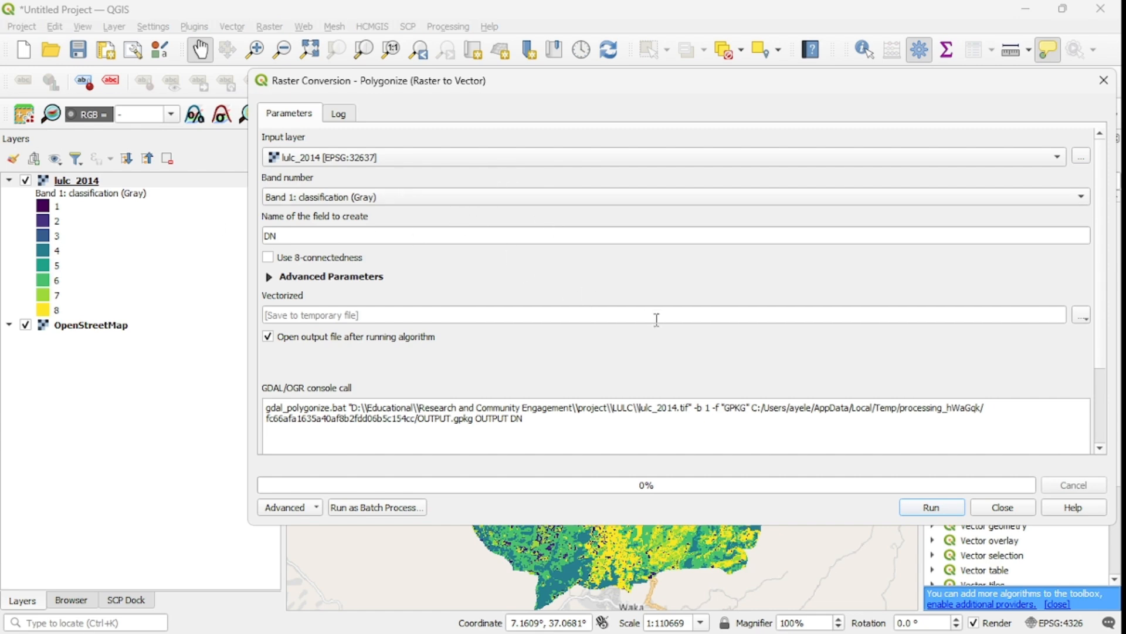
pyautogui.click(444, 158)
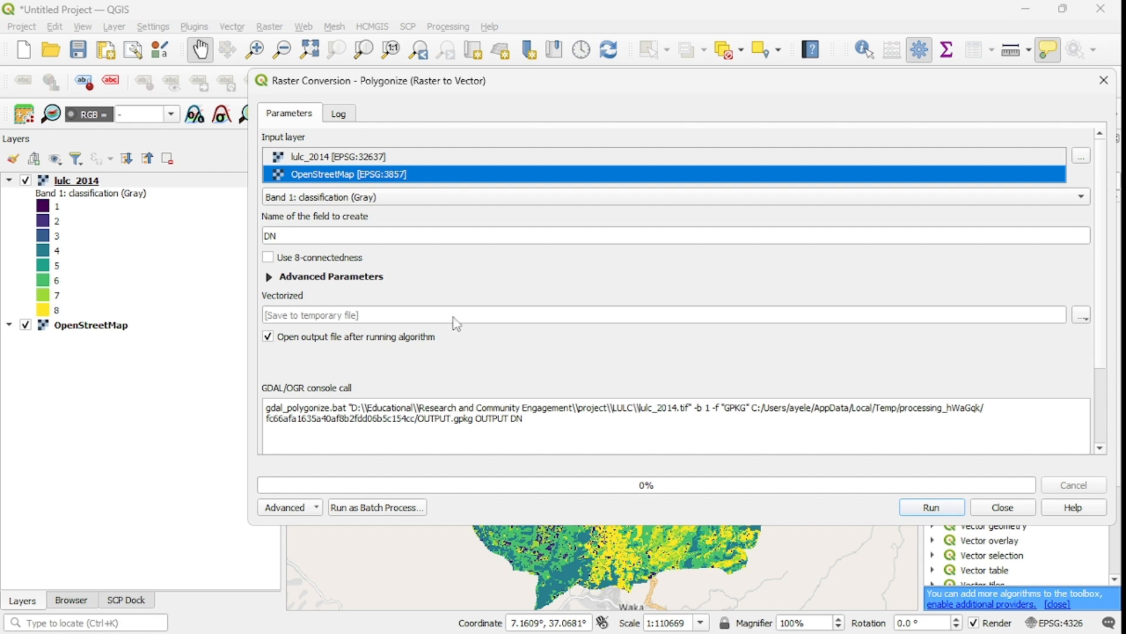
pyautogui.click(1082, 318)
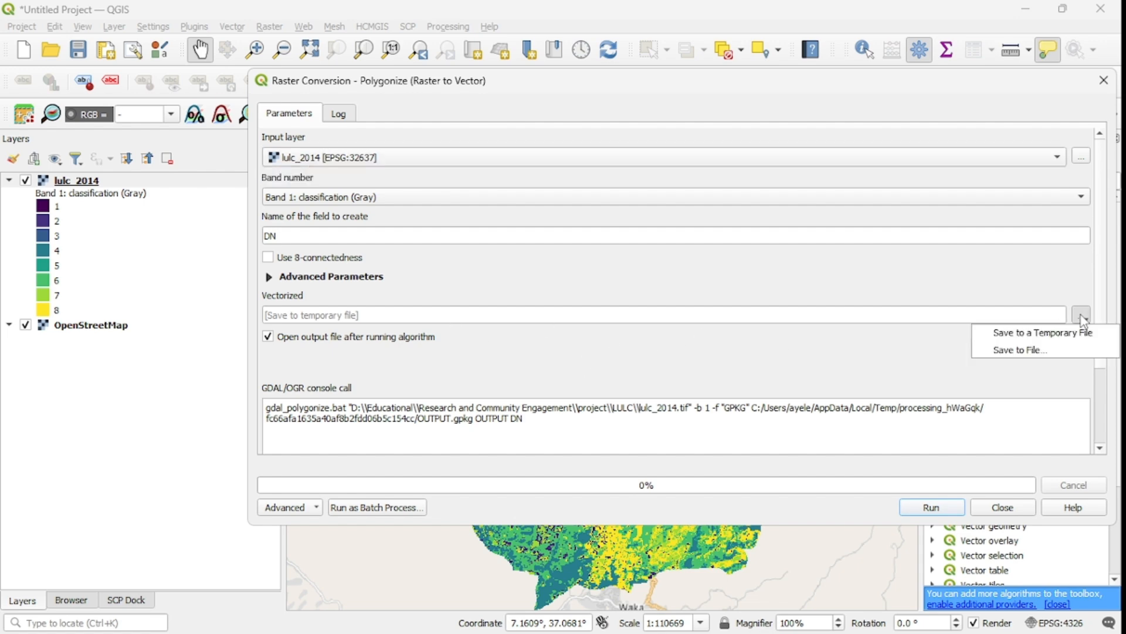
pyautogui.click(1048, 348)
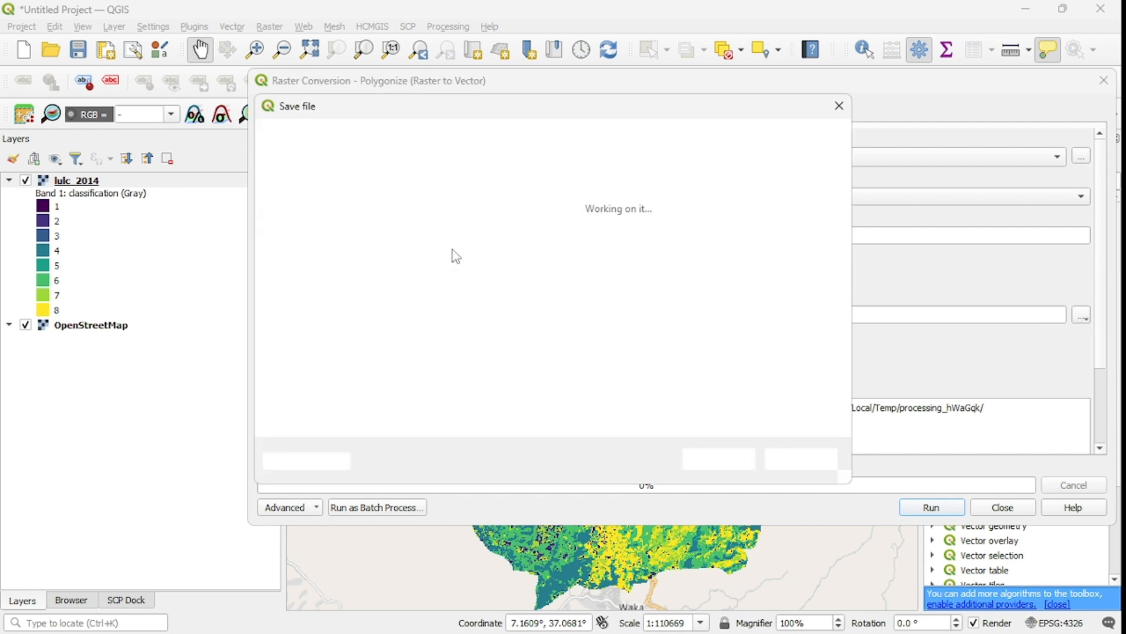
# Save the vectorized output as LULC2014 in the Video for QGIS folder, run Polygonize and close the dialog.
pyautogui.click(477, 148)
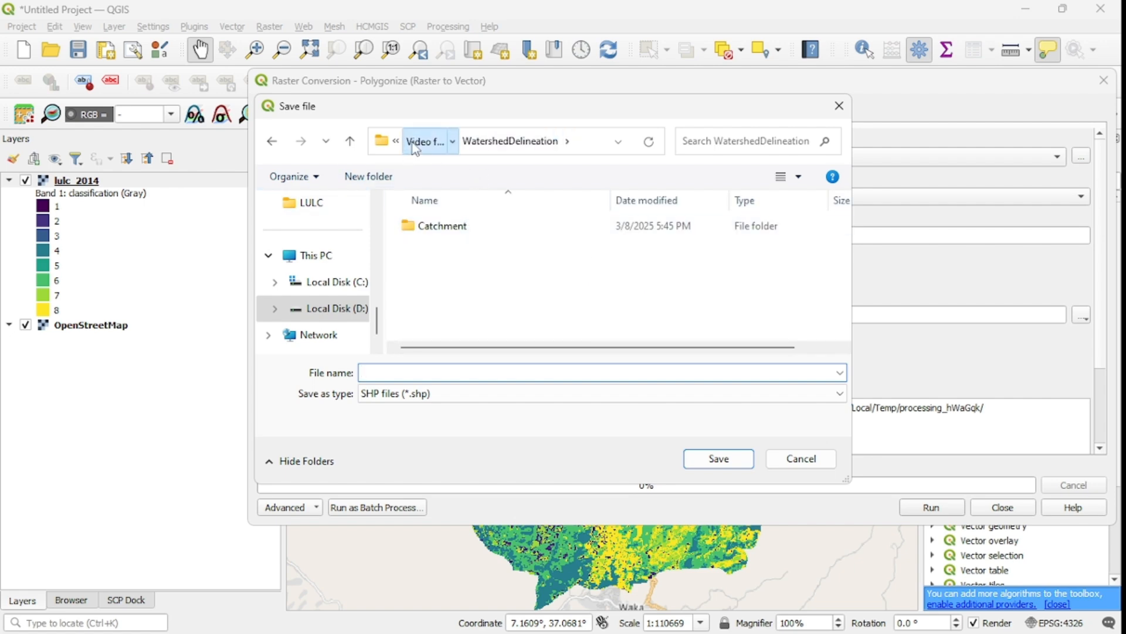
pyautogui.click(433, 148)
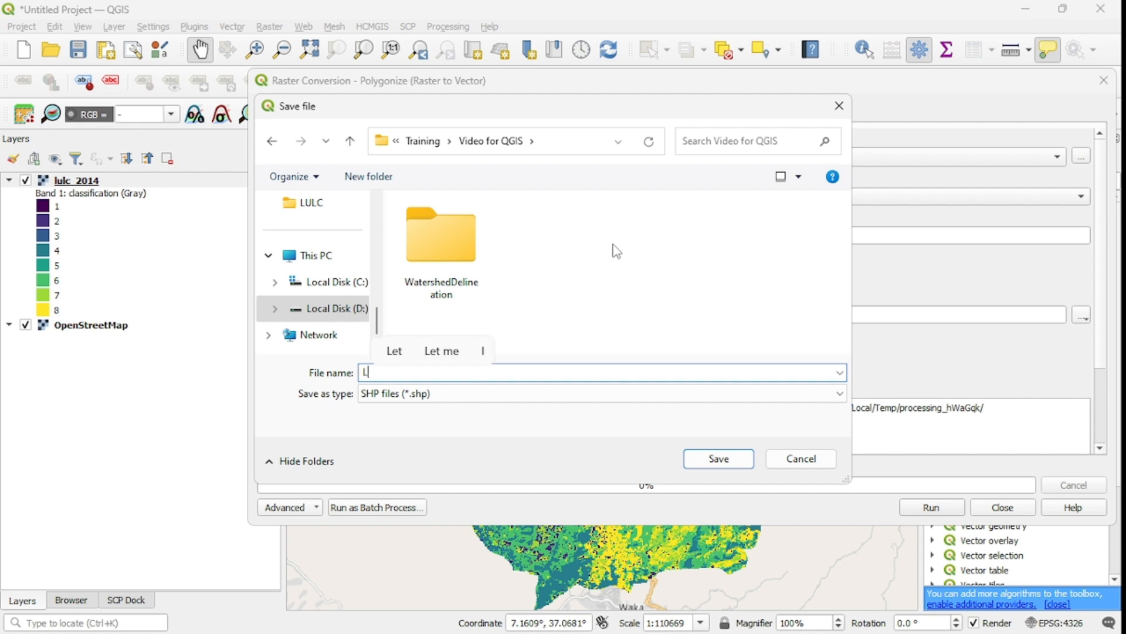
pyautogui.write('UL')
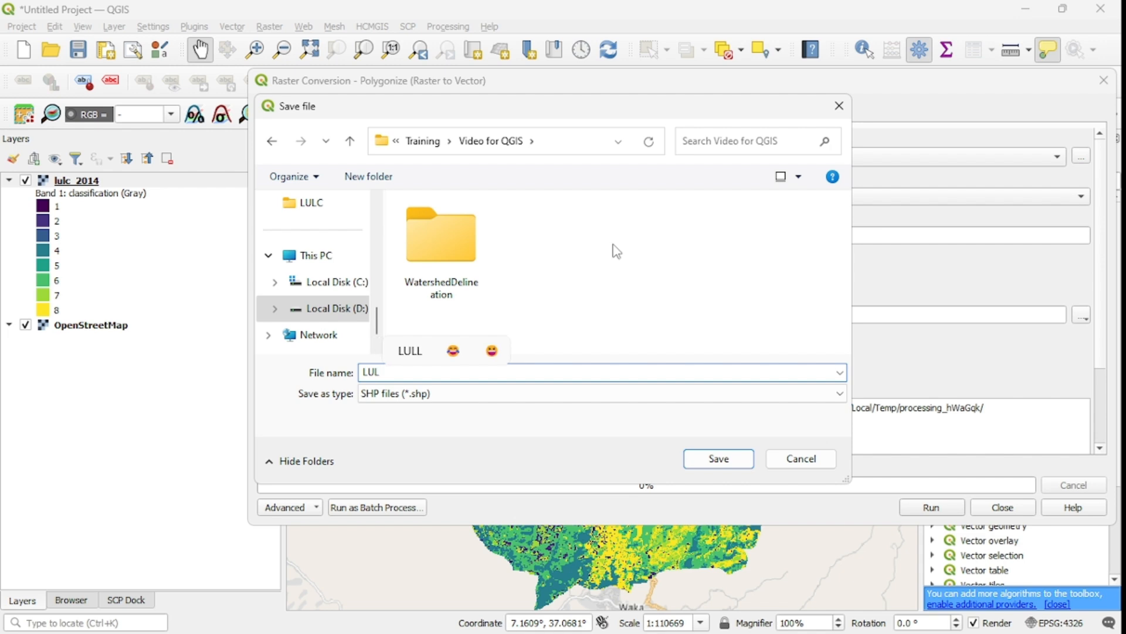
pyautogui.write('C204')
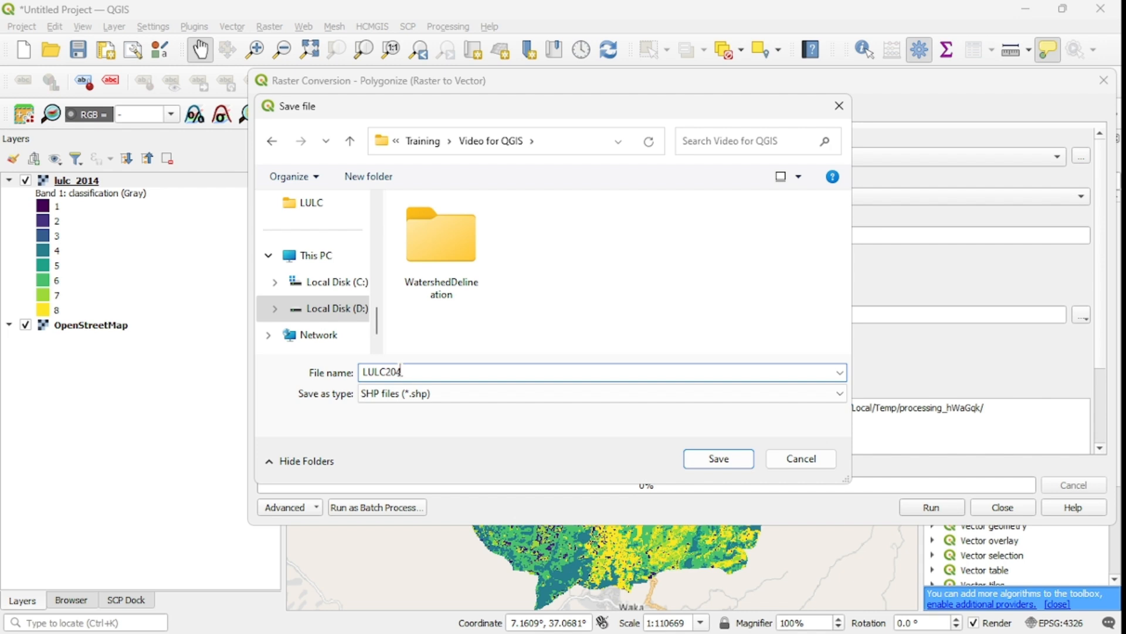
pyautogui.write('1')
pyautogui.click(719, 458)
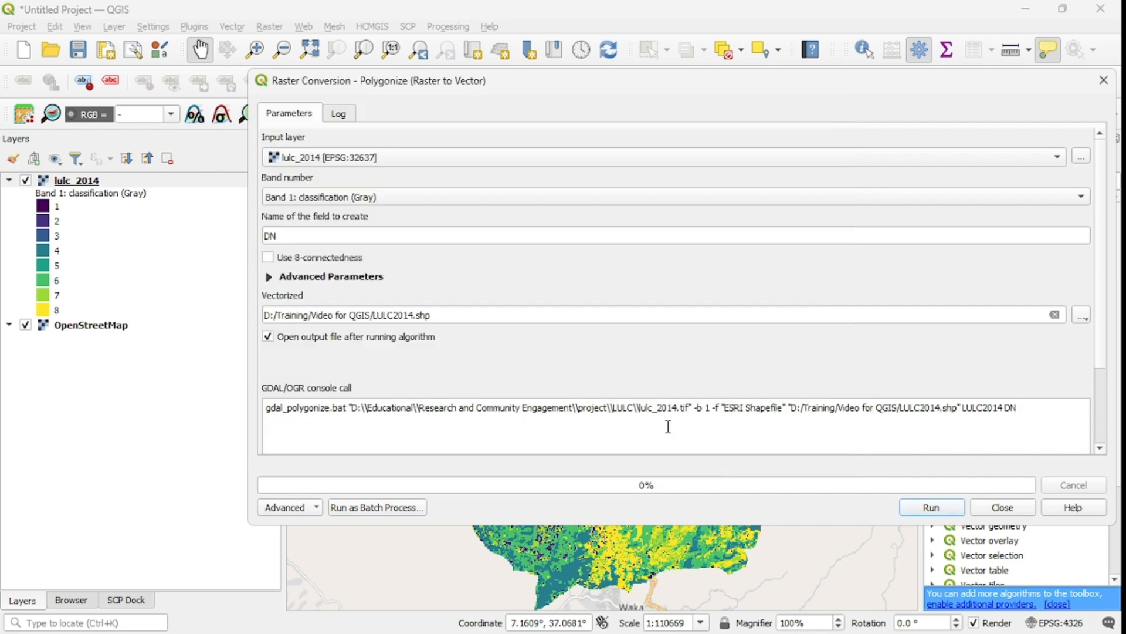
pyautogui.click(931, 507)
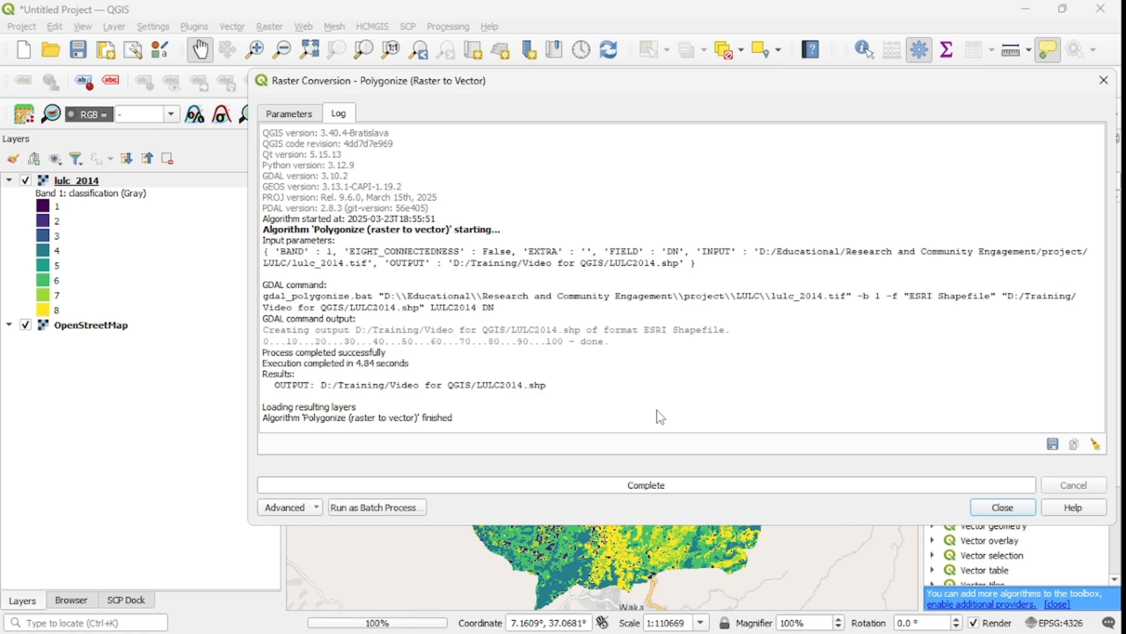
pyautogui.click(1011, 508)
# Hide the lulc_2014 raster layer.
pyautogui.moveTo(706, 429); pyautogui.dragTo(624, 428)
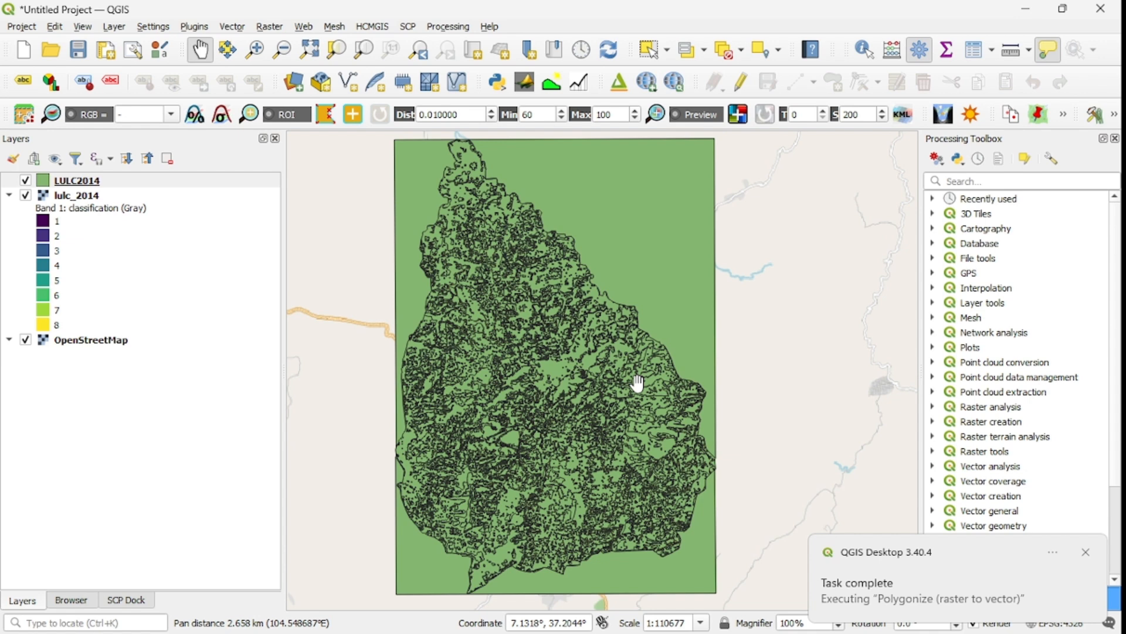
pyautogui.click(25, 195)
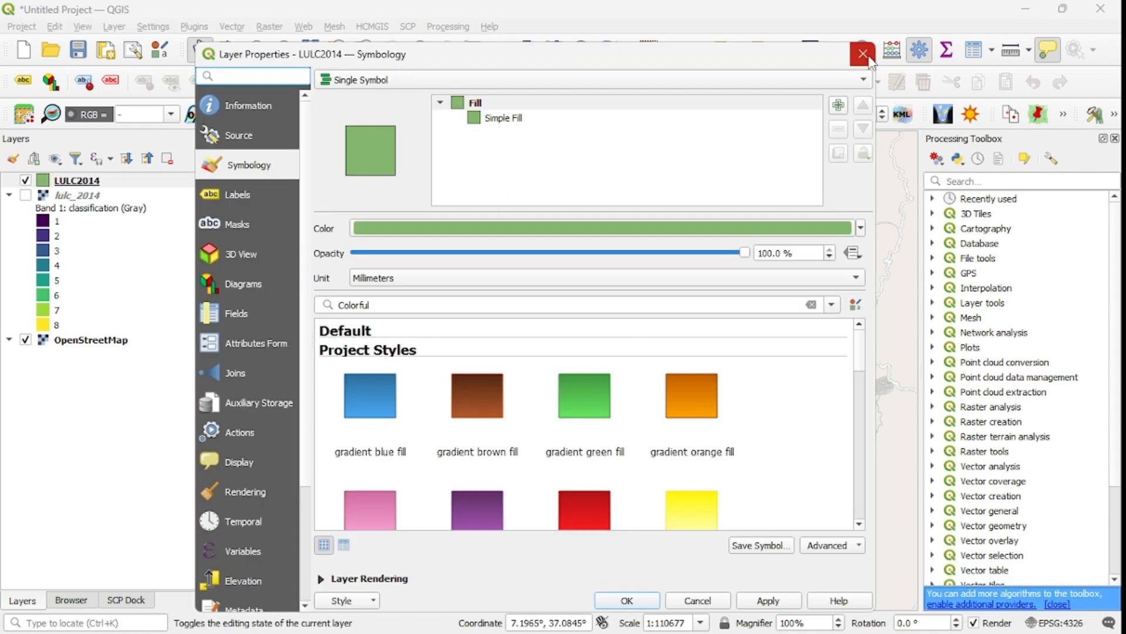
pyautogui.click(864, 54)
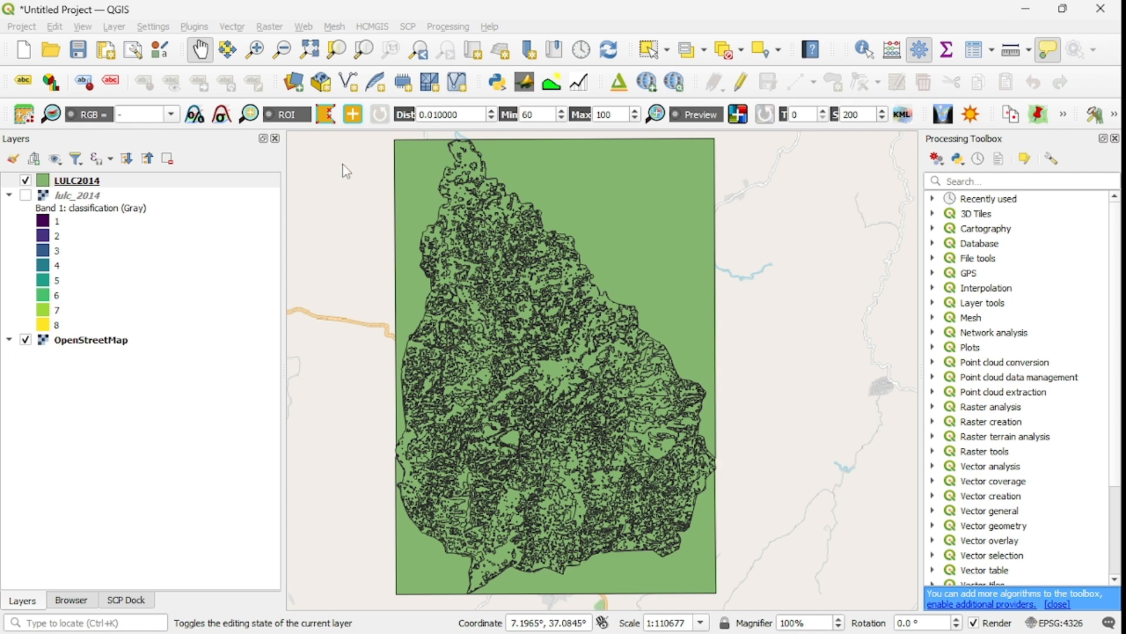
# Open the LULC2014 attribute table and scroll through its DN values, then close it.
pyautogui.rightClick(77, 188)
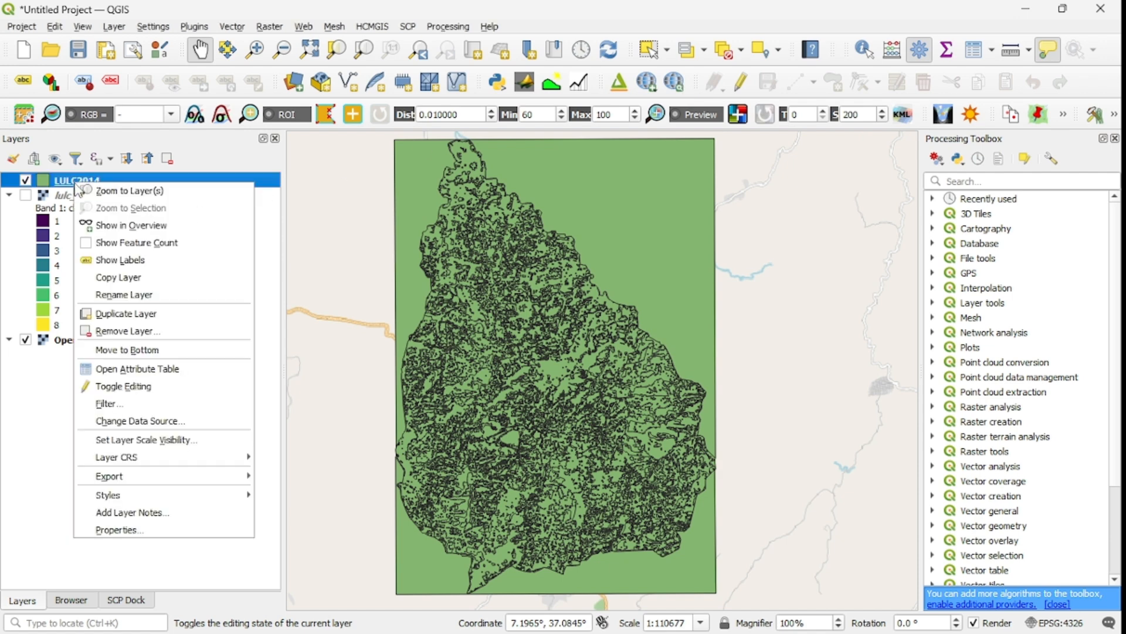
pyautogui.click(169, 370)
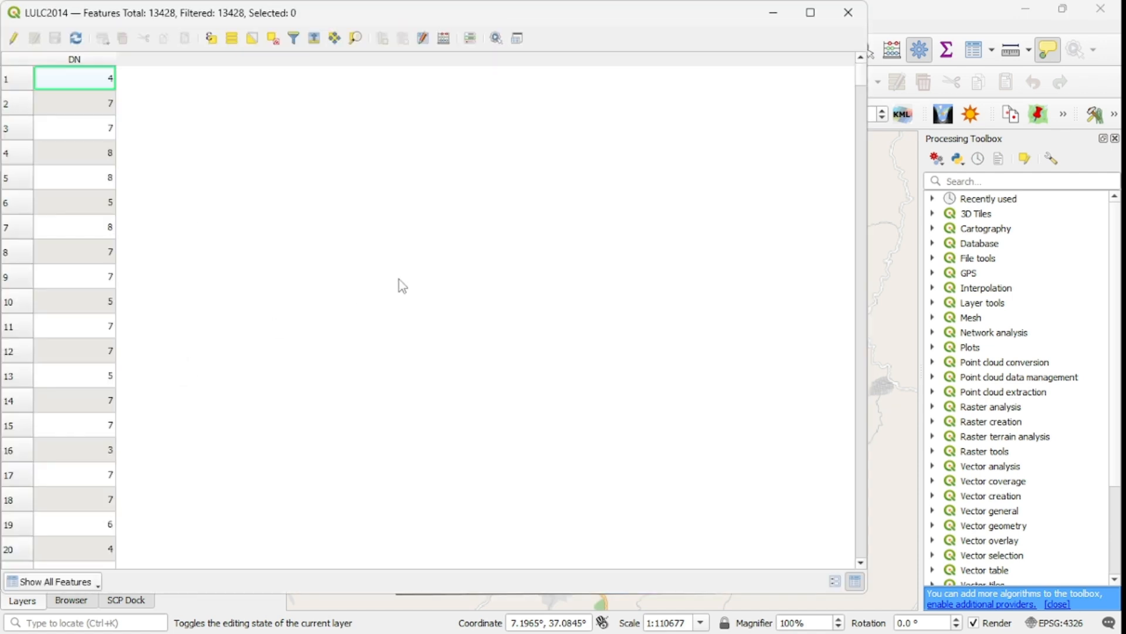
pyautogui.scroll(-18, 113, 201)
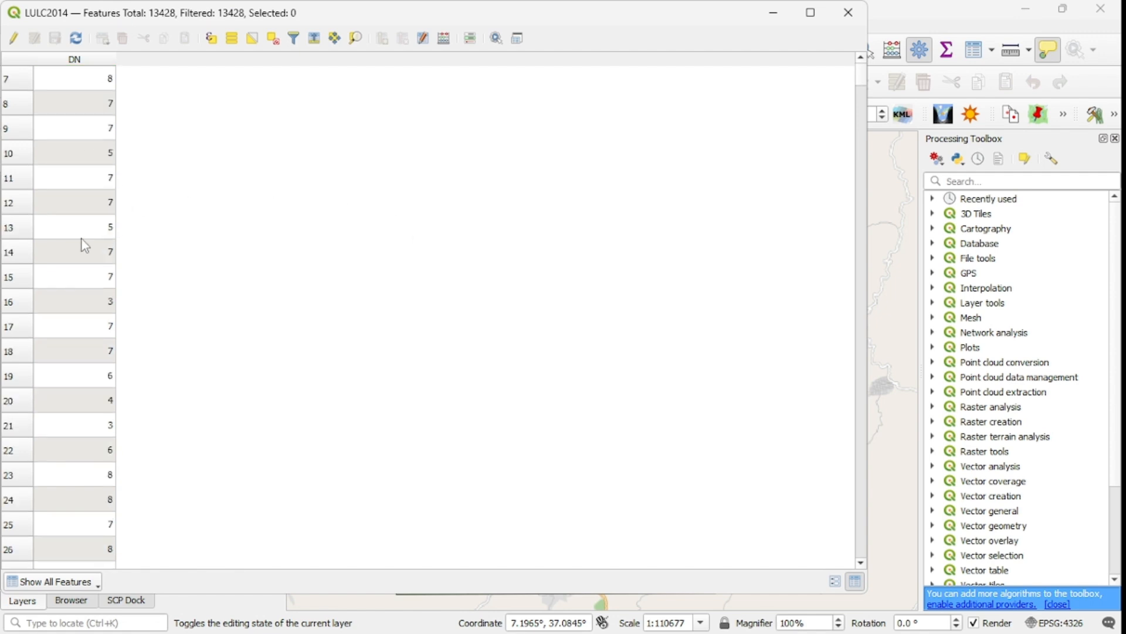
pyautogui.scroll(-20, 111, 307)
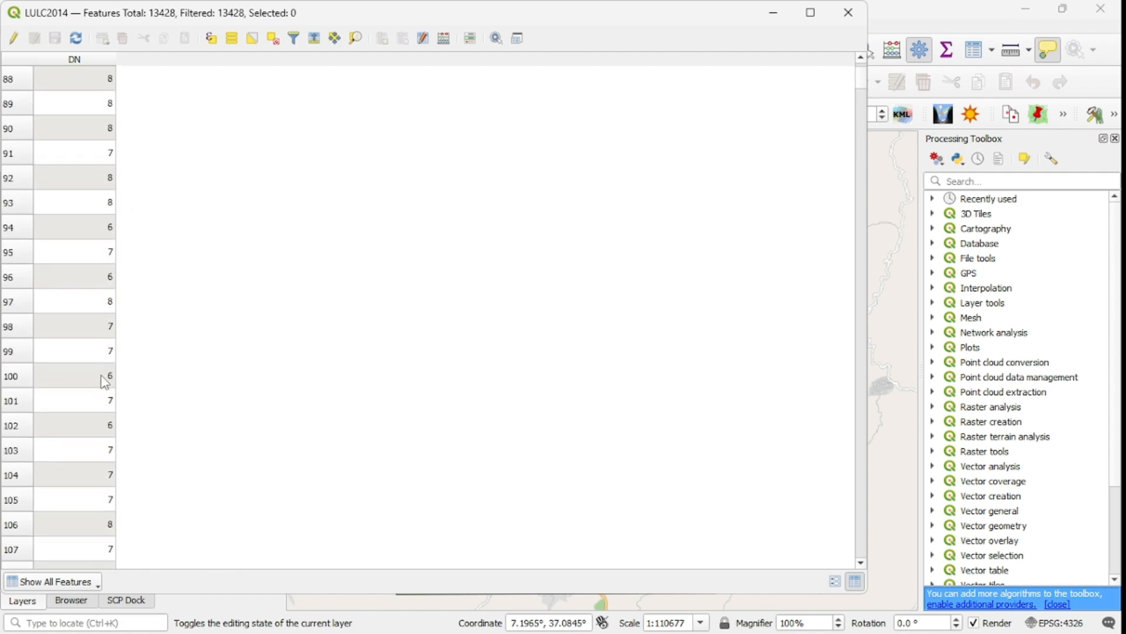
pyautogui.scroll(-3, 107, 352)
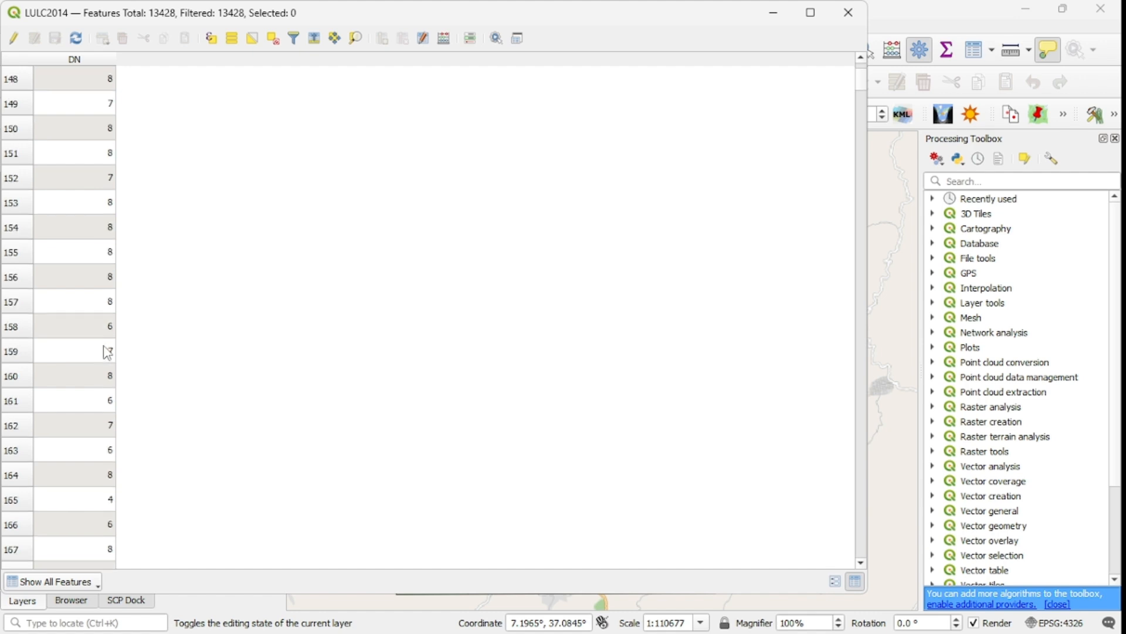
pyautogui.scroll(20, 118, 213)
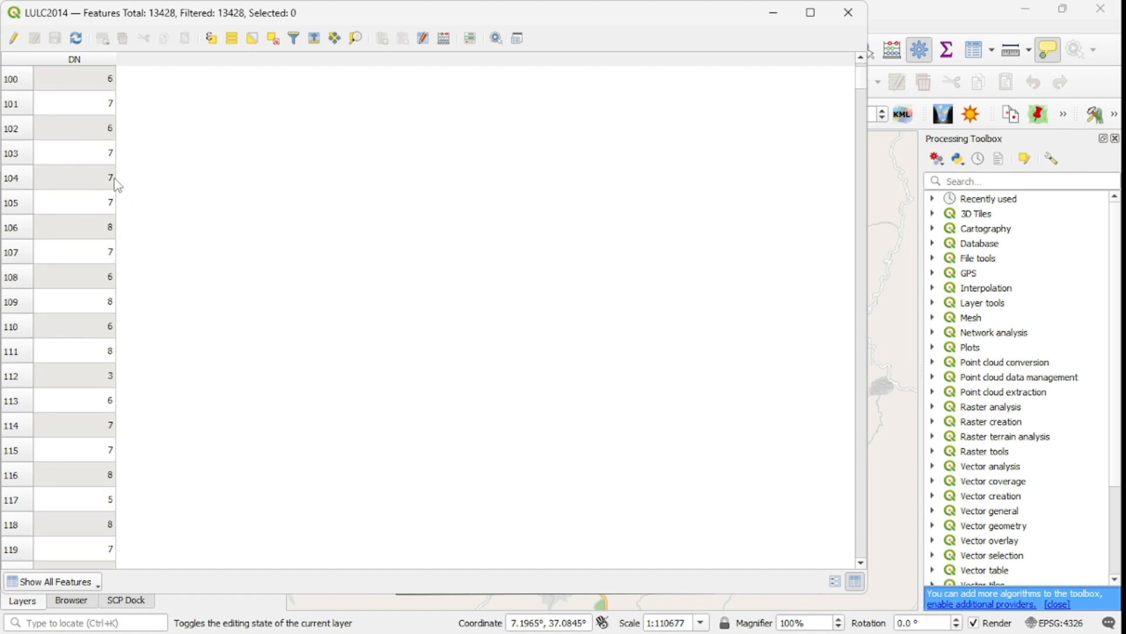
pyautogui.scroll(11, 113, 143)
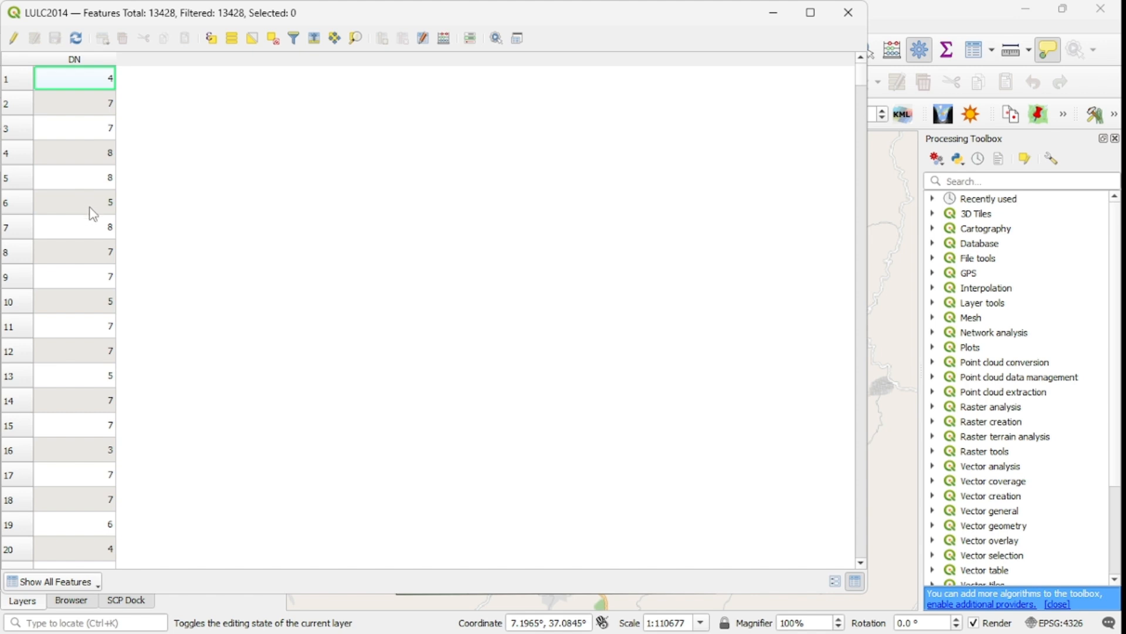
pyautogui.scroll(-20, 100, 264)
pyautogui.scroll(-20, 105, 271)
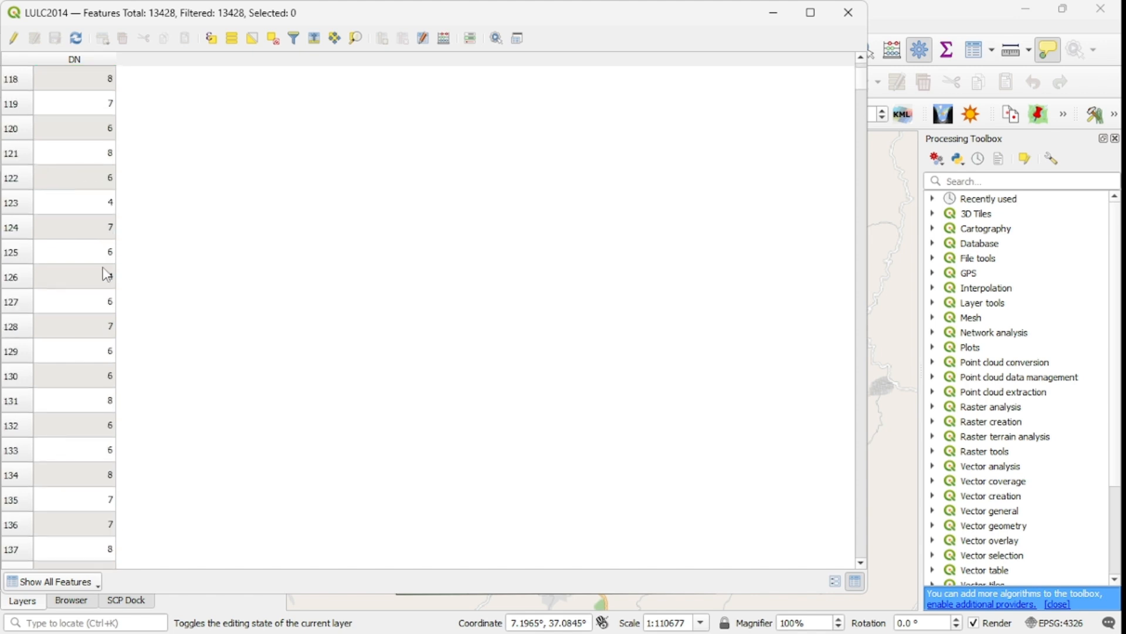
pyautogui.click(848, 12)
# Open the LULC2014 layer properties and switch its symbology to Categorized.
pyautogui.moveTo(495, 372); pyautogui.dragTo(486, 351)
pyautogui.rightClick(61, 180)
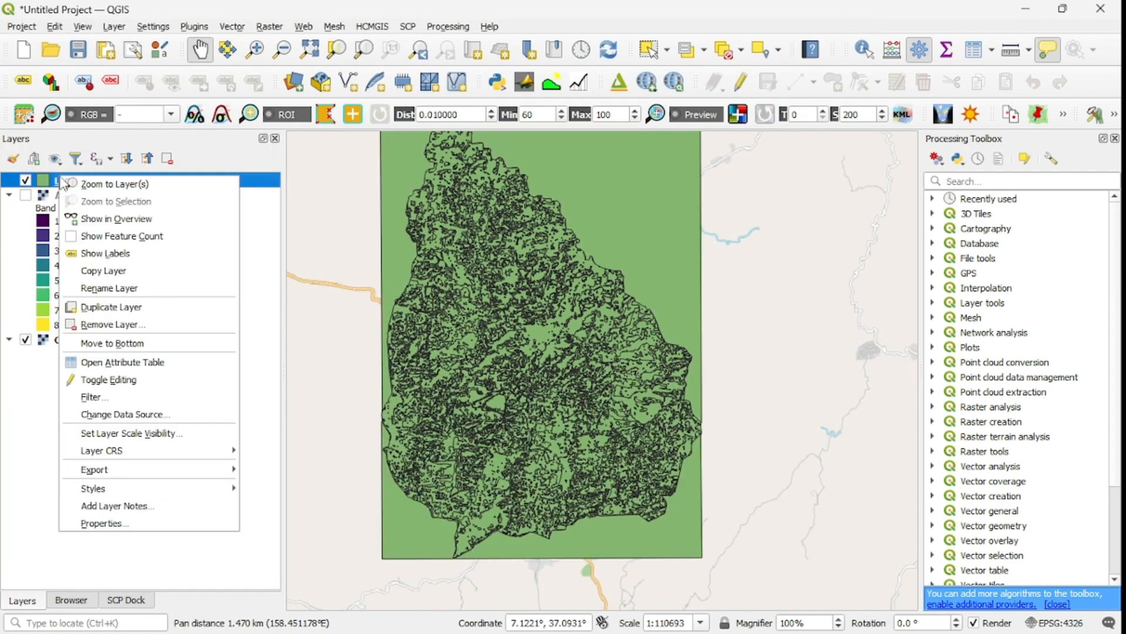
pyautogui.click(141, 523)
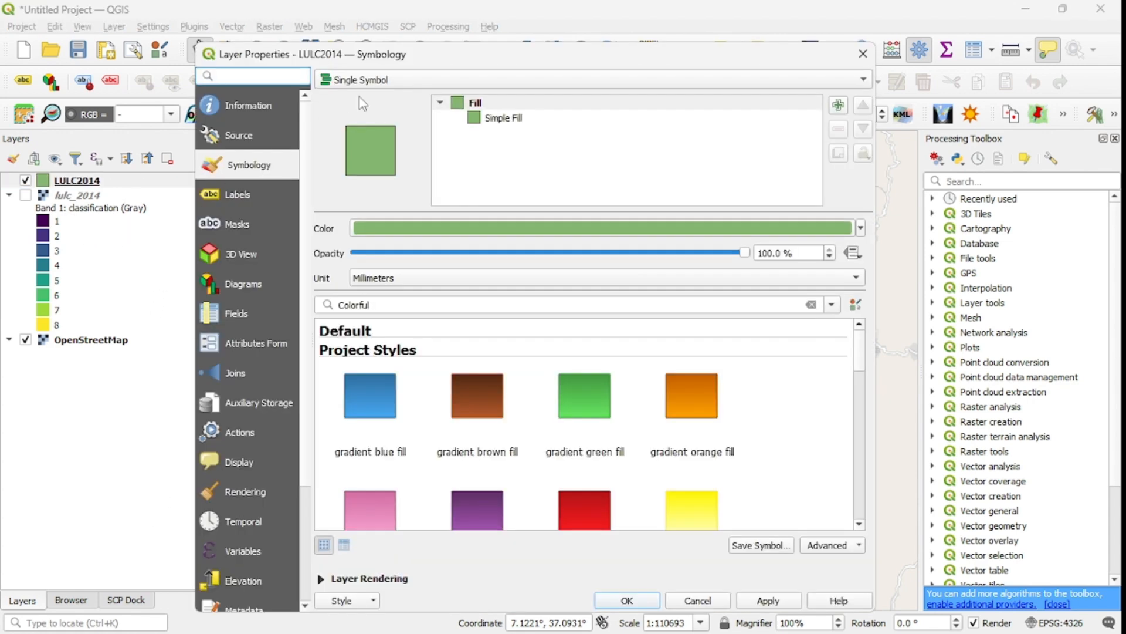
pyautogui.click(382, 86)
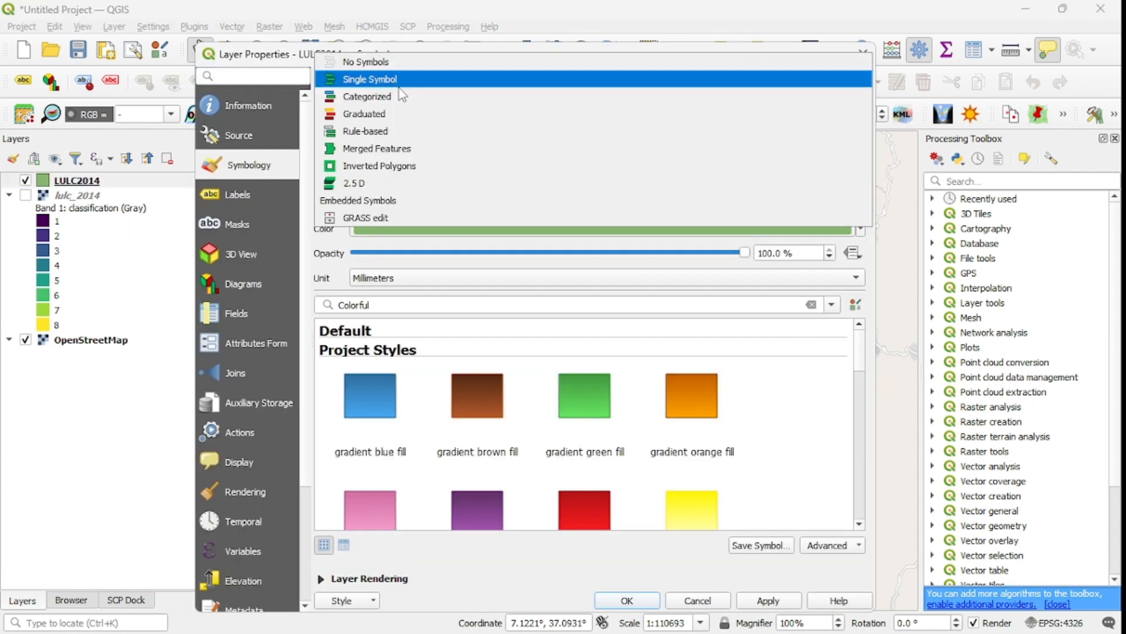
pyautogui.click(394, 76)
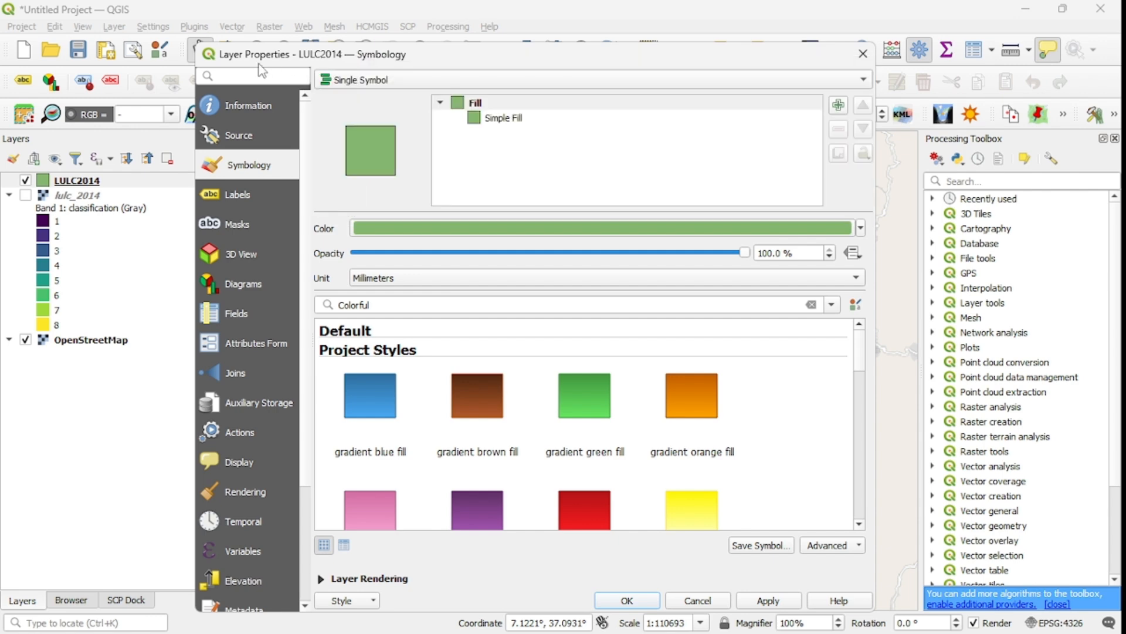
pyautogui.click(399, 86)
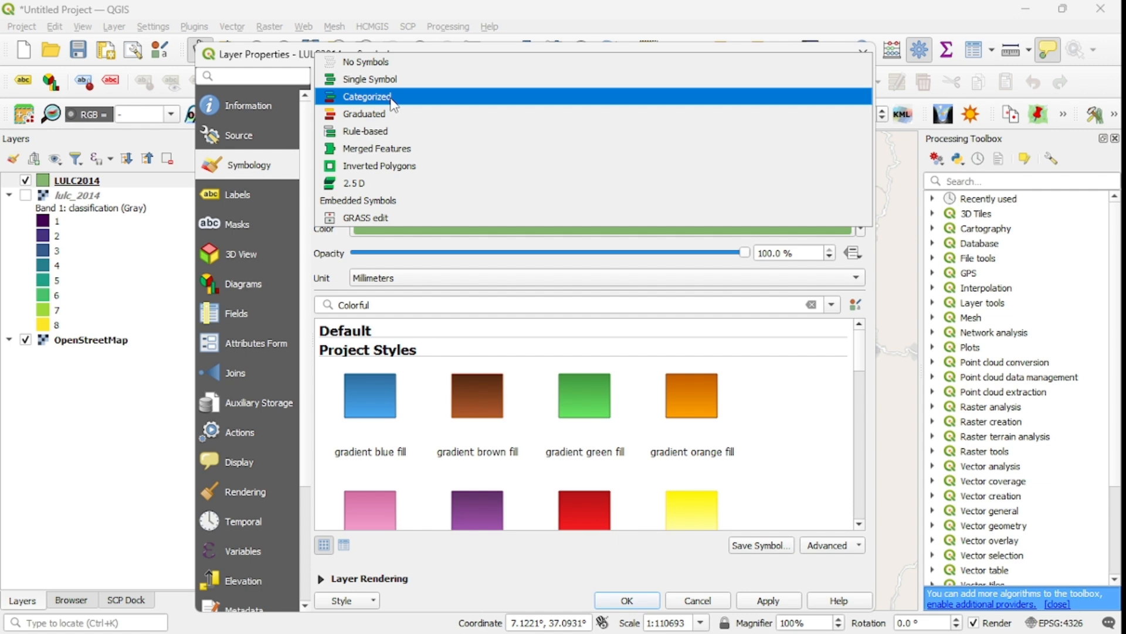
pyautogui.click(394, 97)
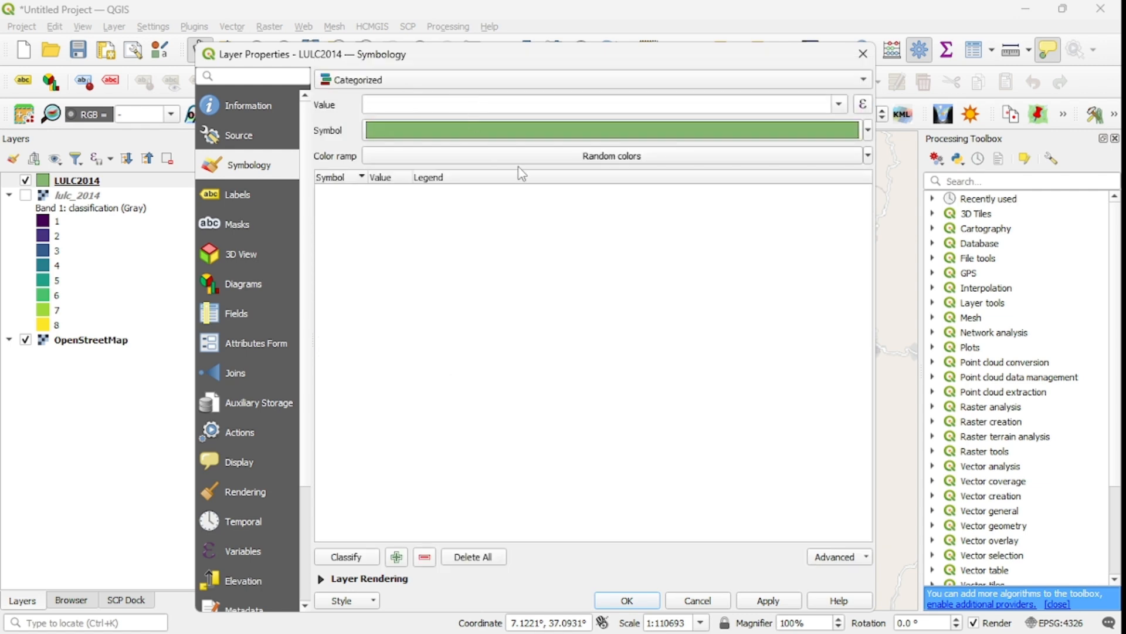
# Categorize LULC2014 by the DN field, classify all values and apply with OK.
pyautogui.click(840, 105)
pyautogui.click(427, 122)
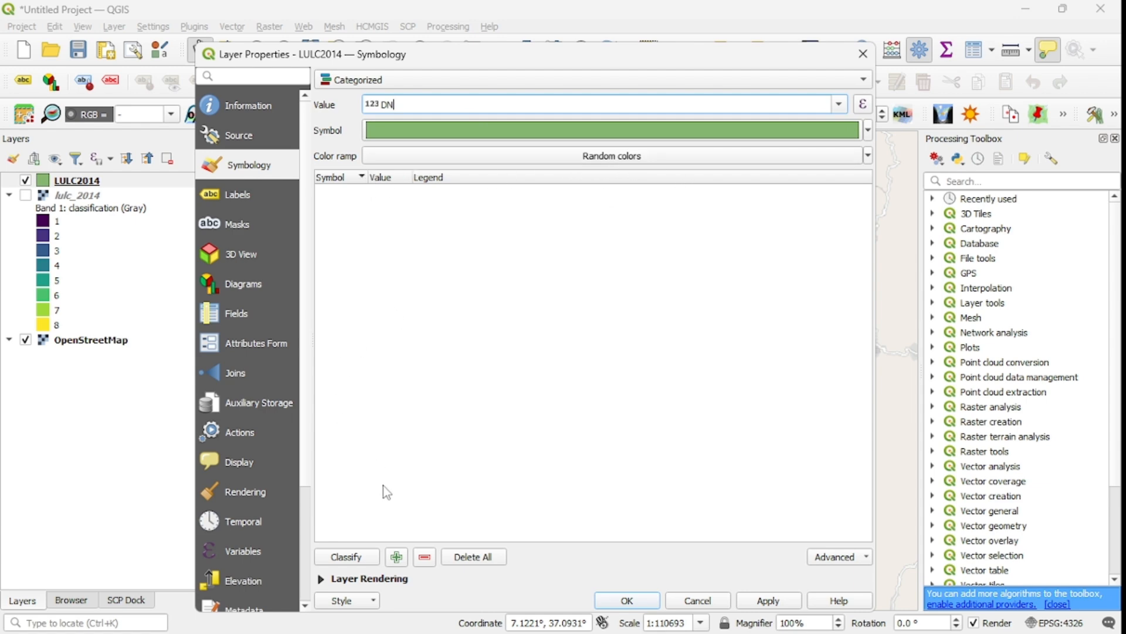
pyautogui.click(342, 560)
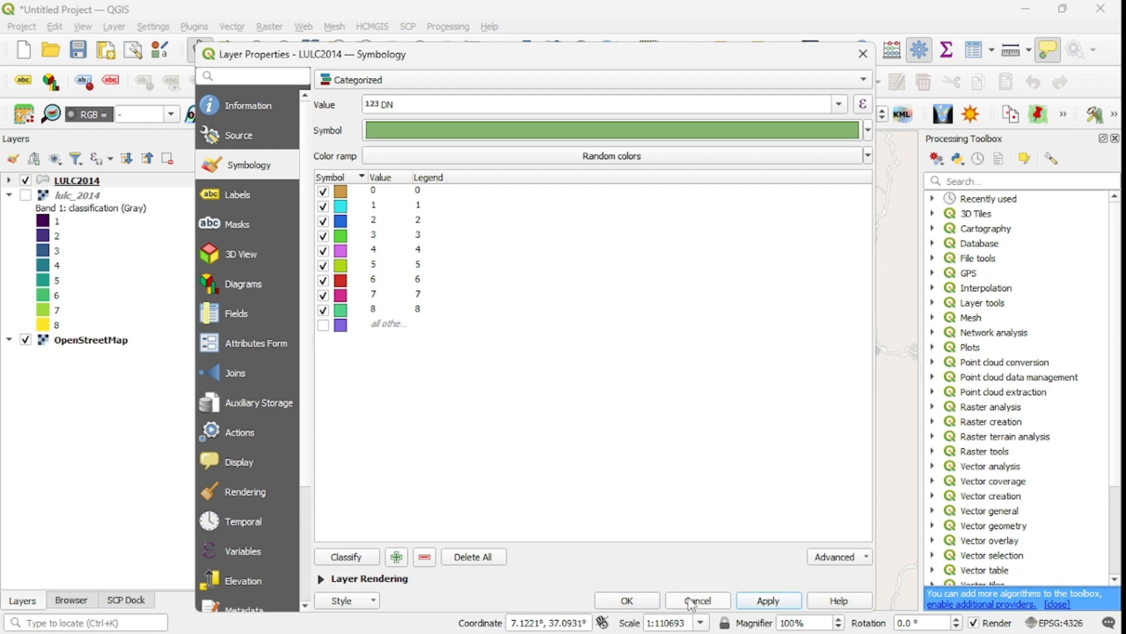
pyautogui.click(627, 600)
# Expand the LULC2014 legend in the layers list.
pyautogui.moveTo(569, 392); pyautogui.dragTo(639, 437)
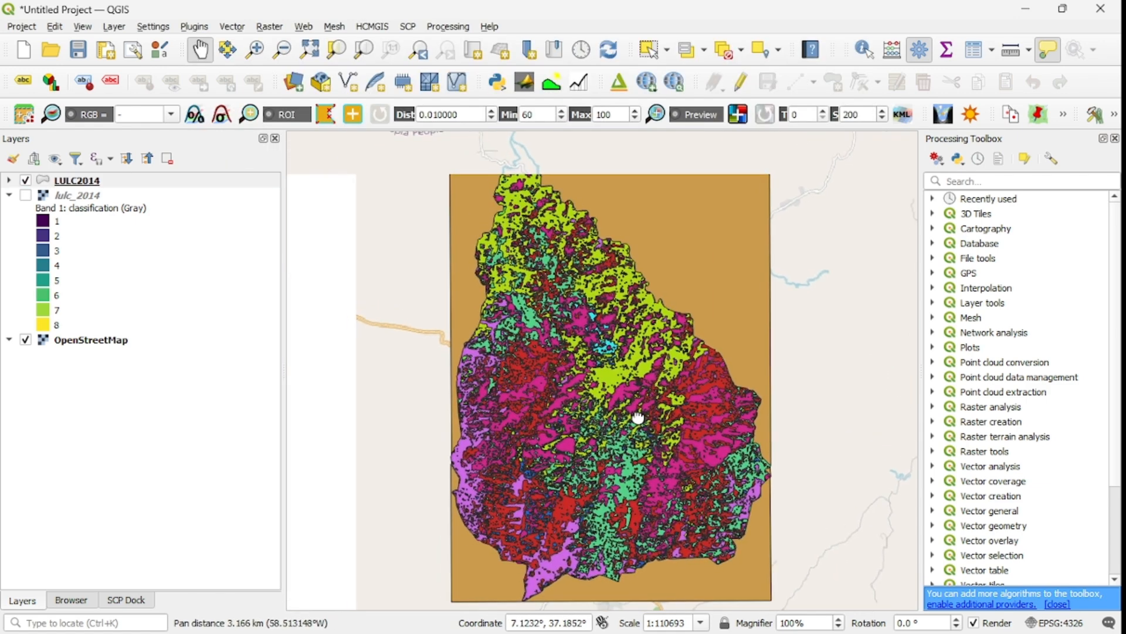
pyautogui.click(9, 180)
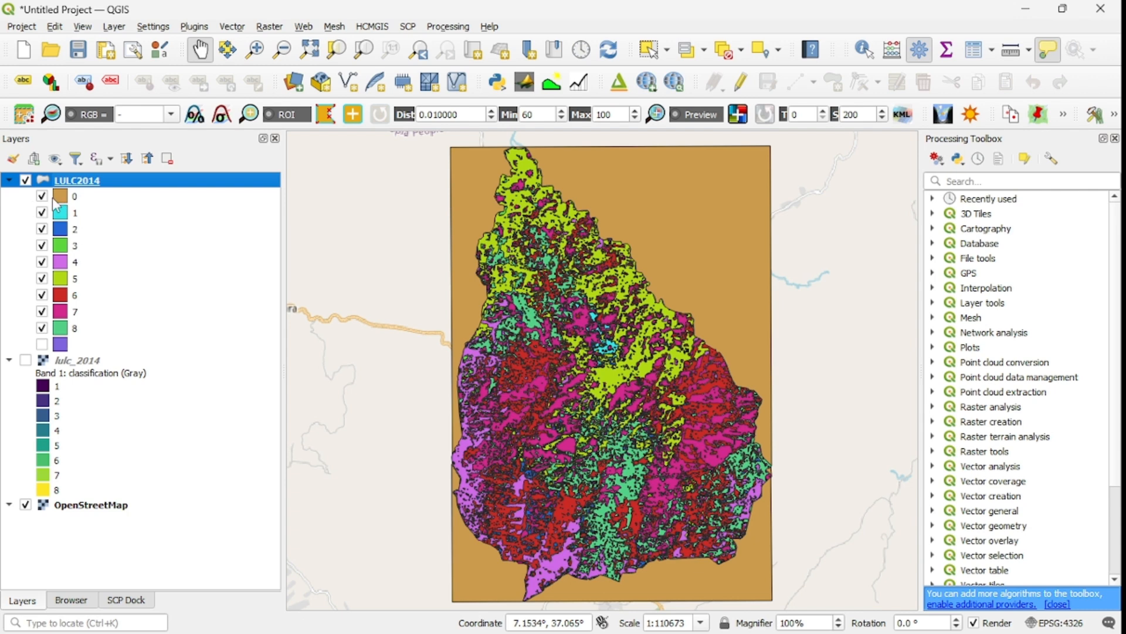
# Hide the DN 0 class of LULC2014 in the layer legend.
pyautogui.click(46, 200)
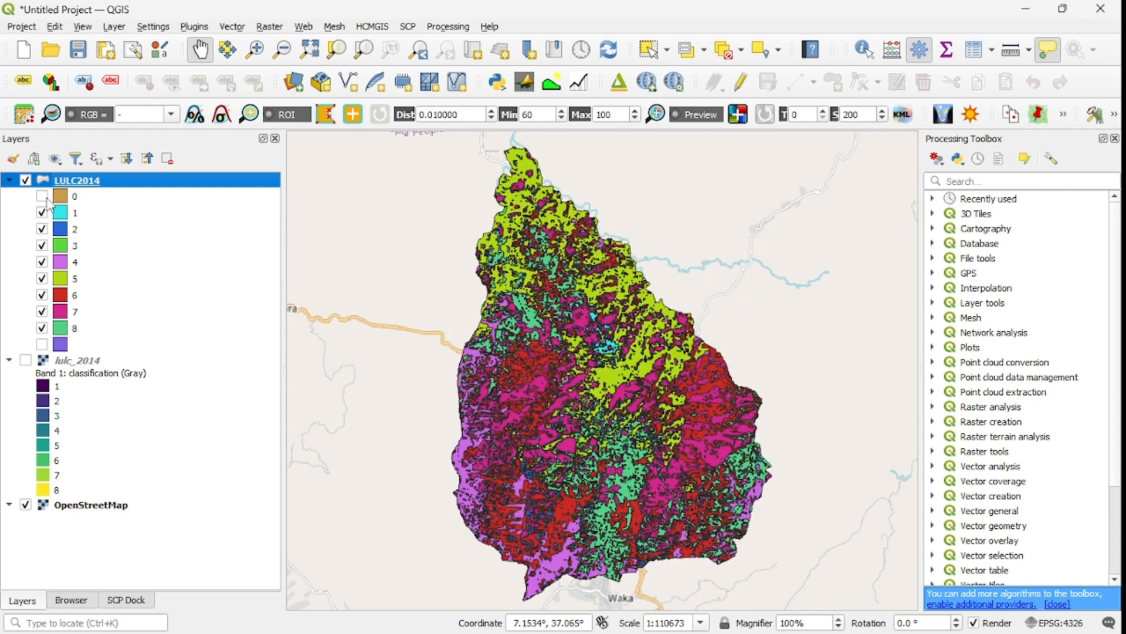
pyautogui.moveTo(577, 347); pyautogui.dragTo(600, 403)
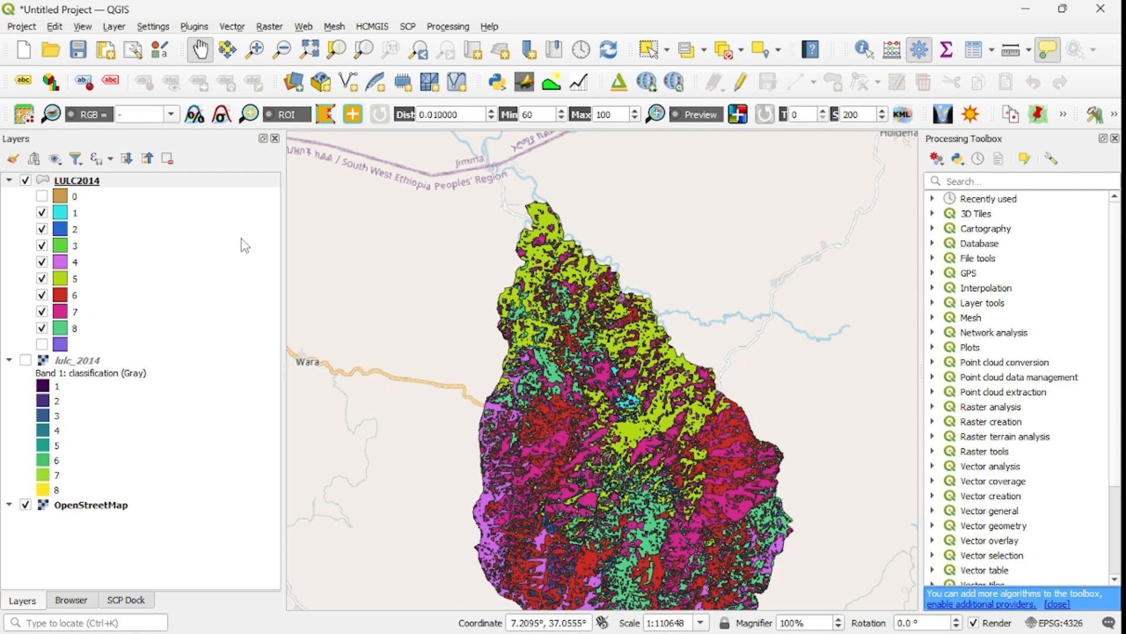
pyautogui.moveTo(603, 413); pyautogui.dragTo(585, 368)
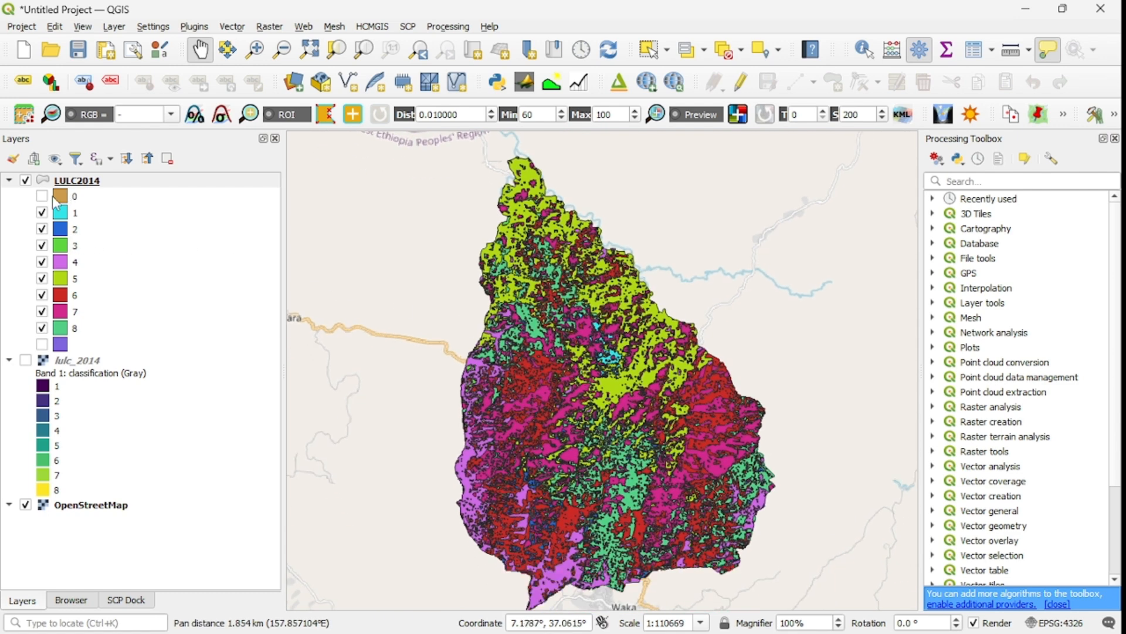
pyautogui.moveTo(563, 370); pyautogui.dragTo(561, 329)
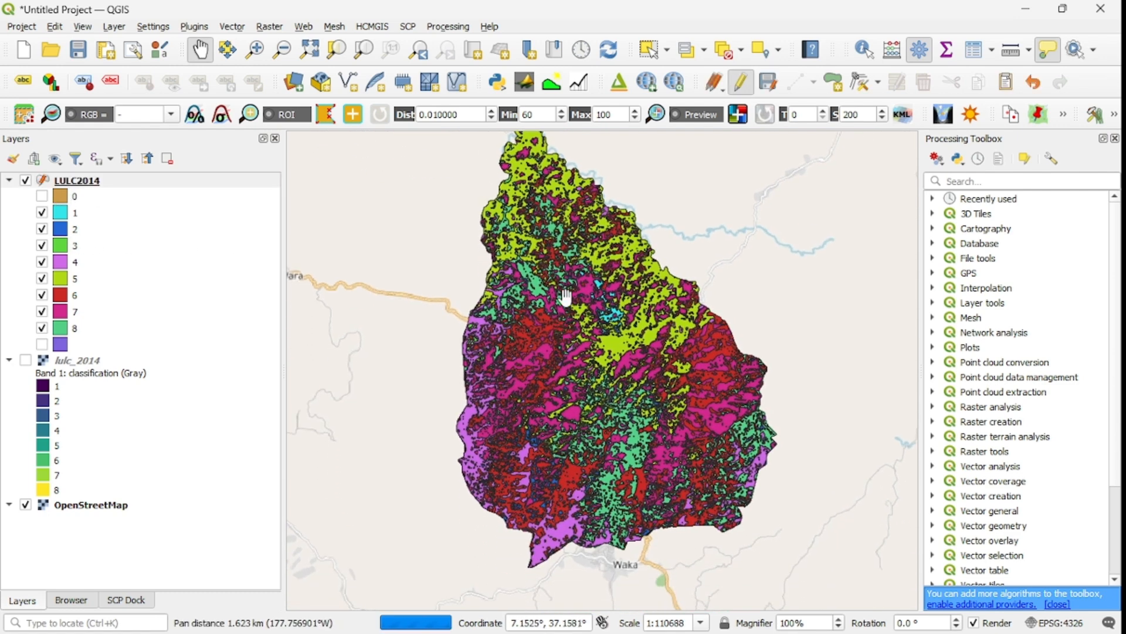
pyautogui.moveTo(521, 291); pyautogui.dragTo(541, 354)
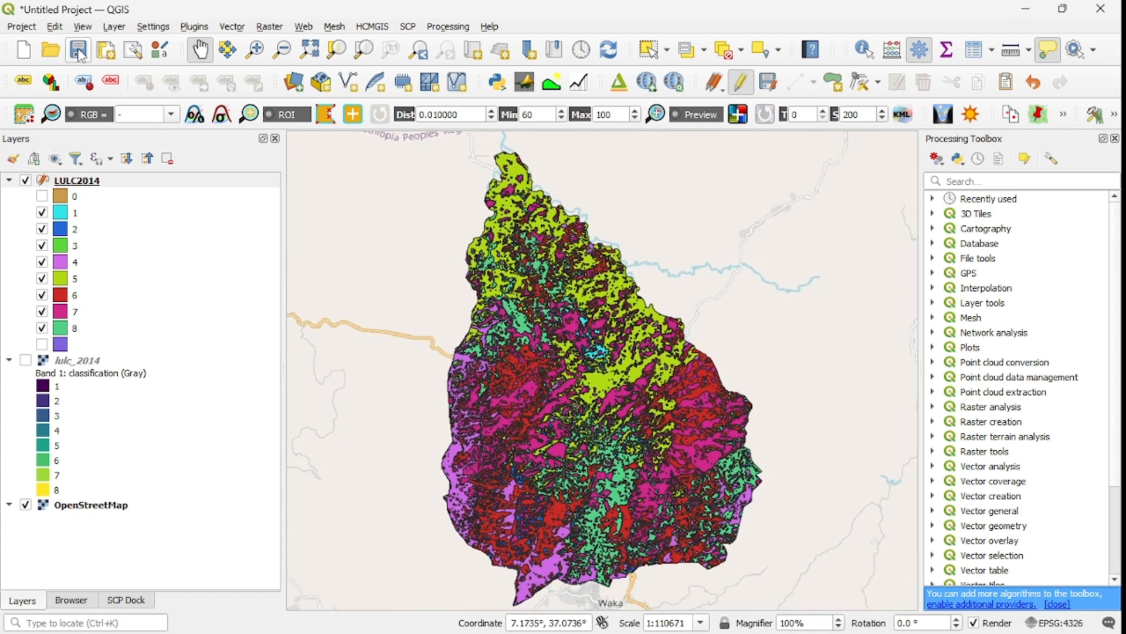
# Toggle editing on for the LULC2014 layer.
pyautogui.click(78, 183)
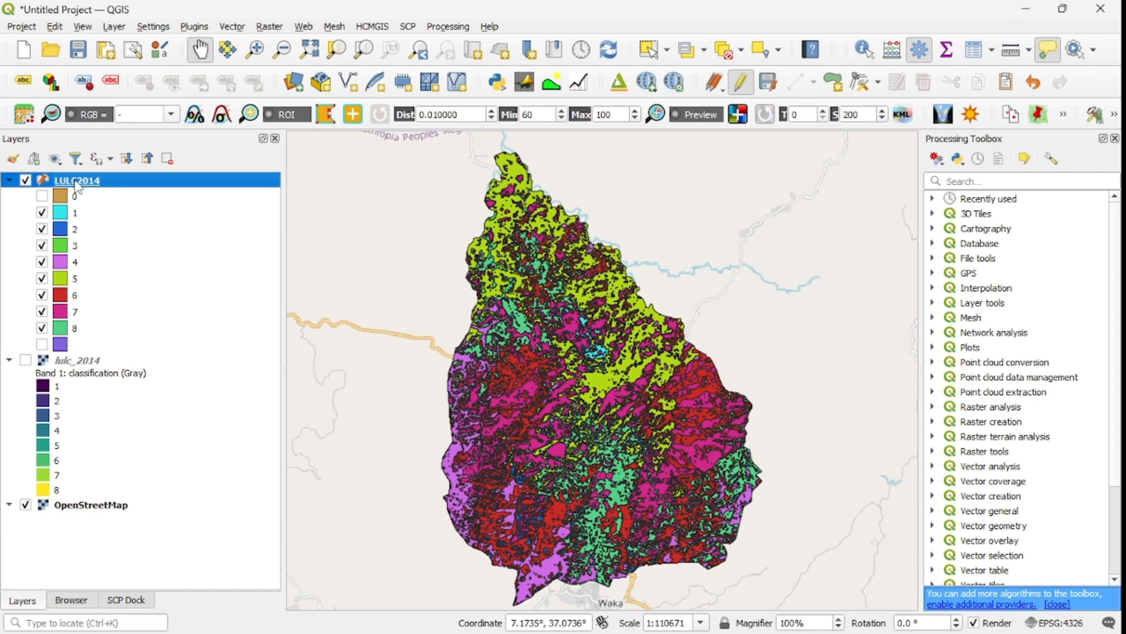
pyautogui.rightClick(78, 186)
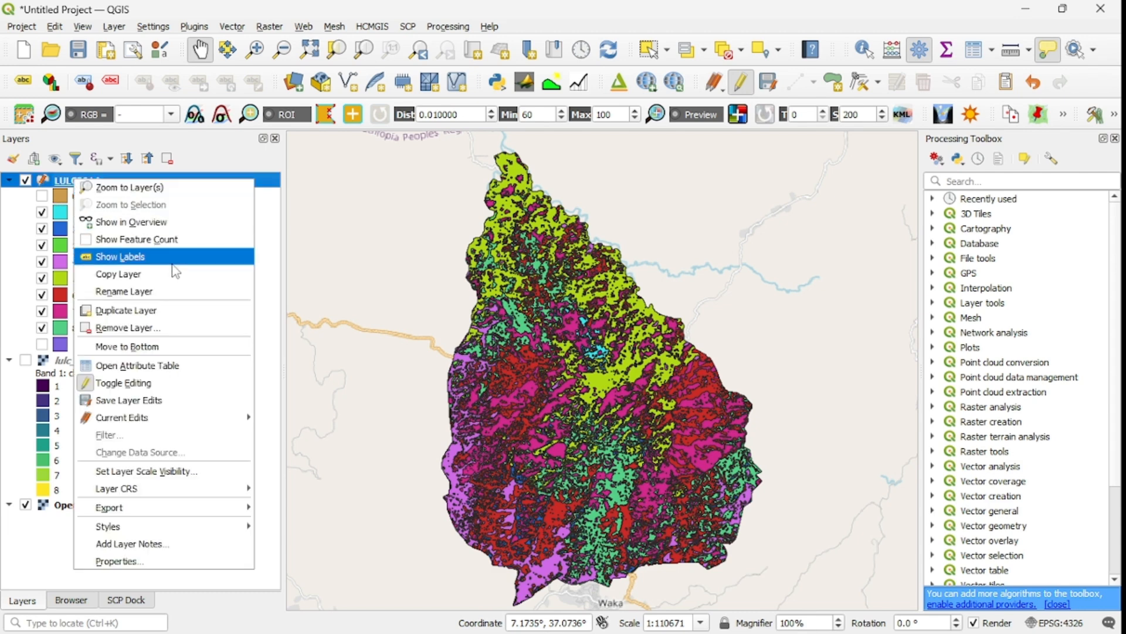
pyautogui.click(154, 382)
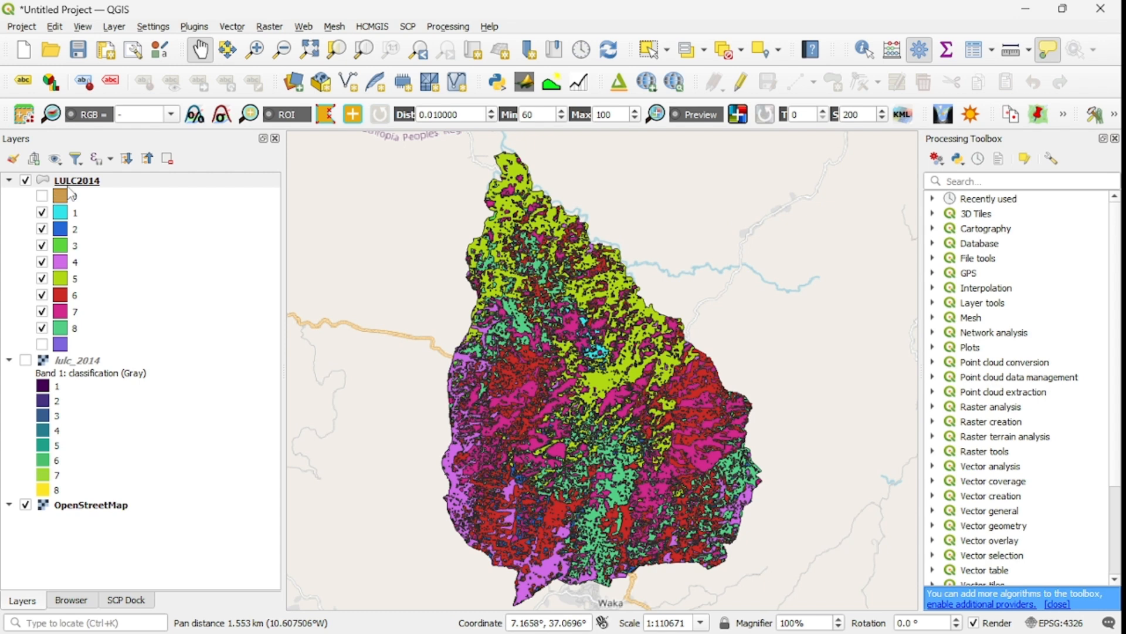
# Open the LULC2014 attribute table, sort by DN and delete the four features with DN 0.
pyautogui.click(76, 183)
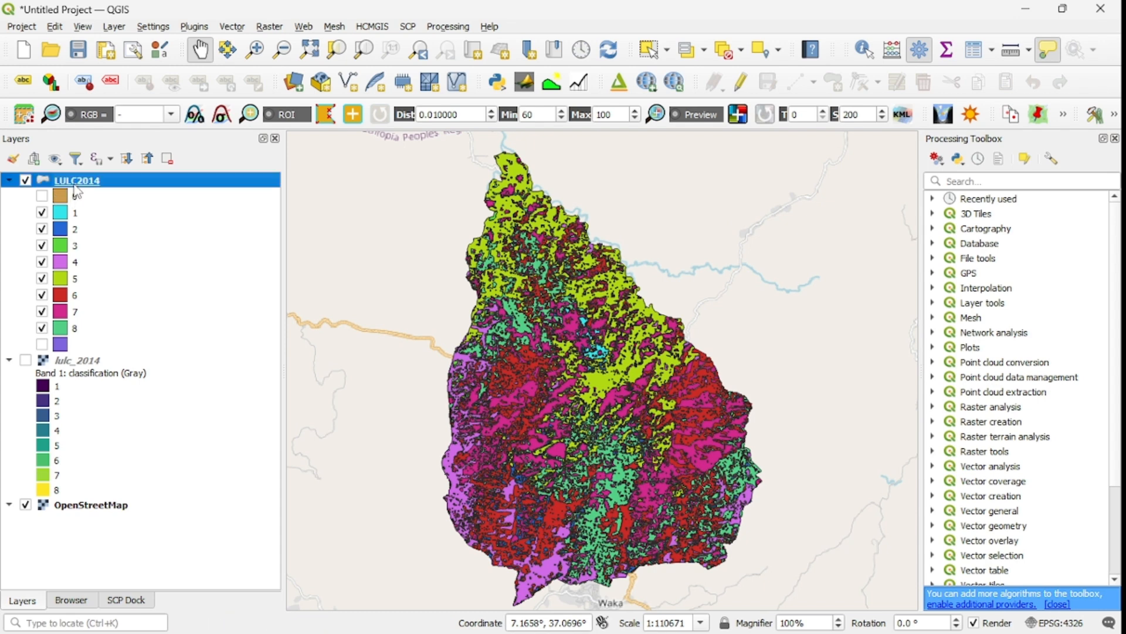
pyautogui.rightClick(75, 183)
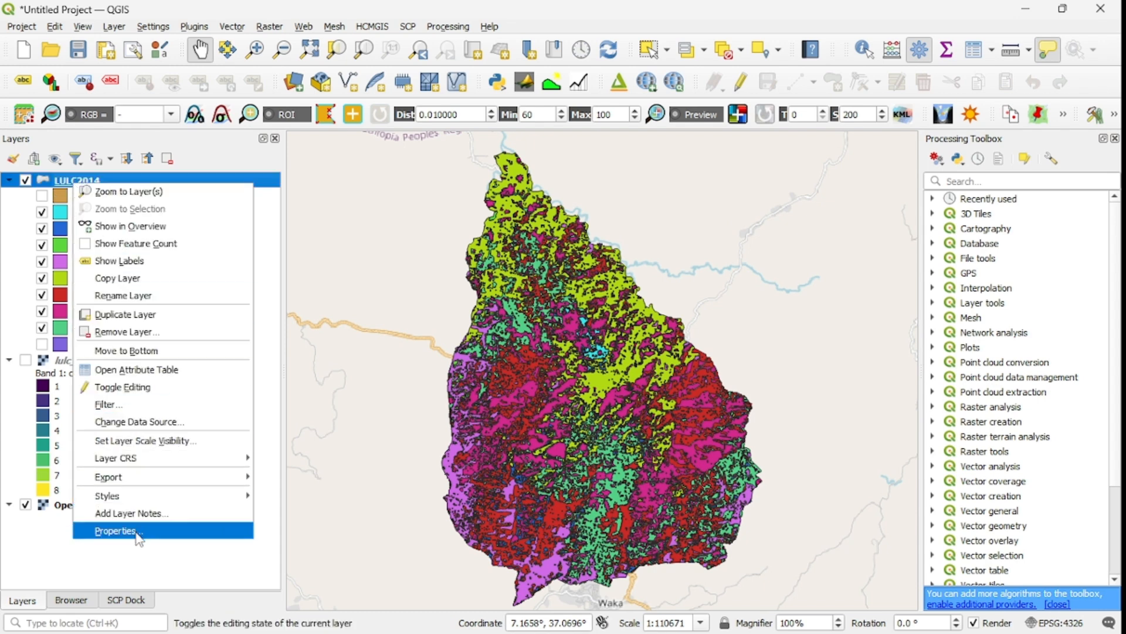
pyautogui.click(137, 369)
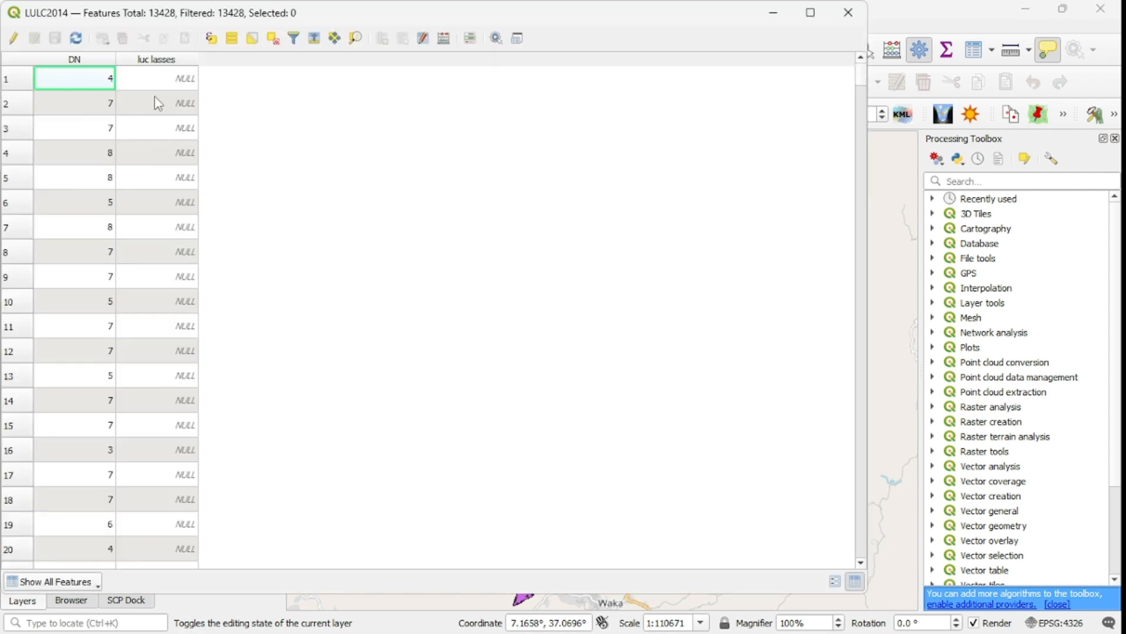
pyautogui.click(104, 61)
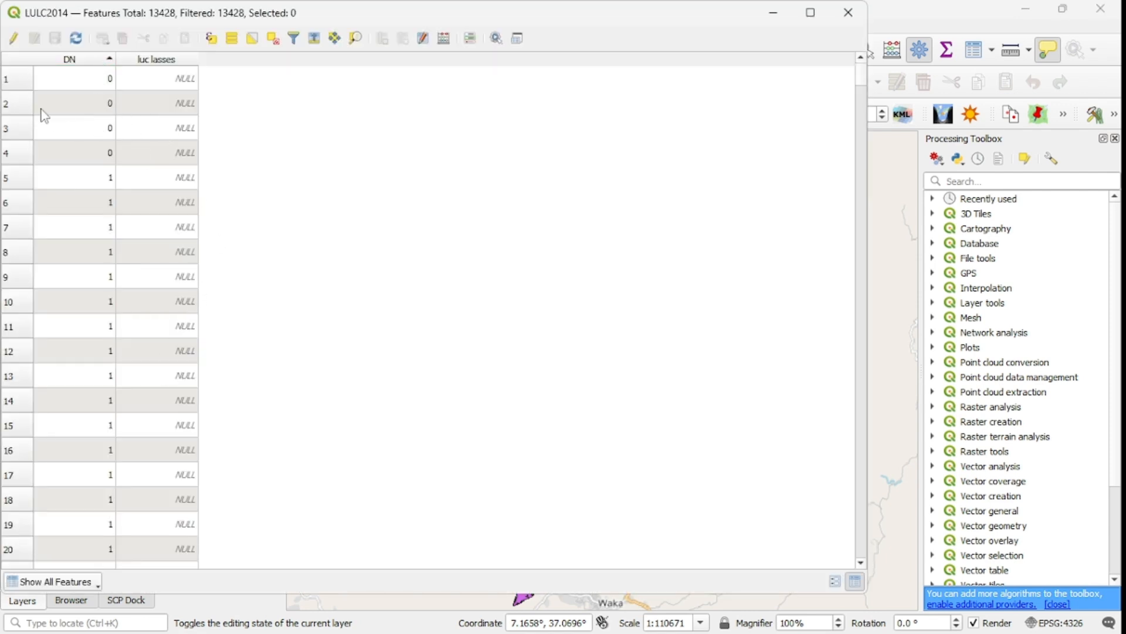
pyautogui.moveTo(4, 79); pyautogui.dragTo(28, 136)
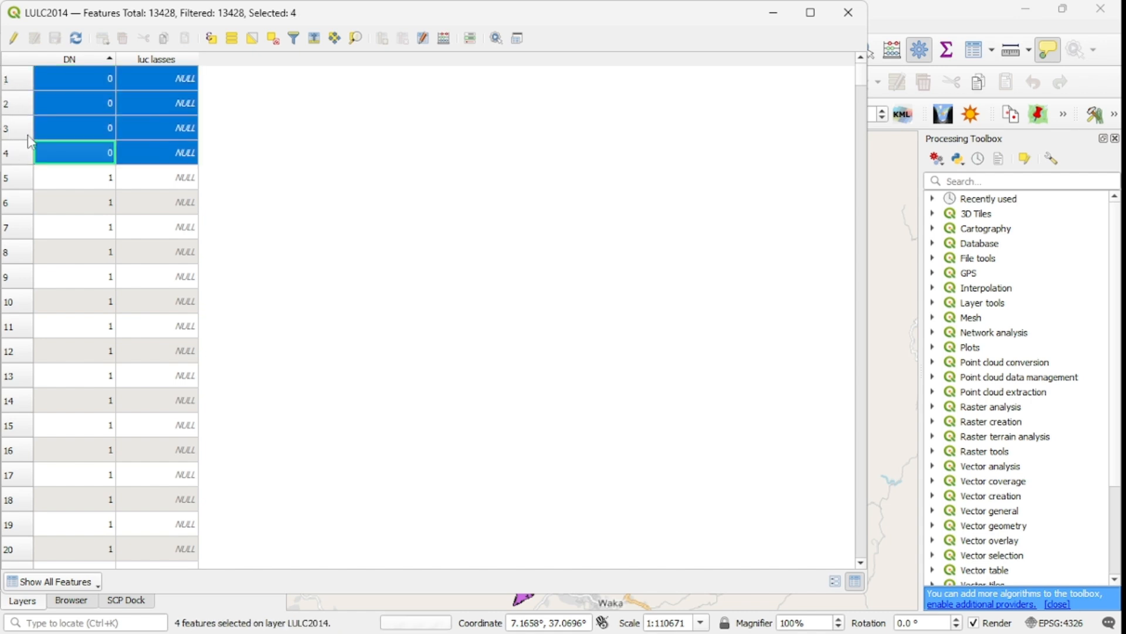
pyautogui.click(13, 39)
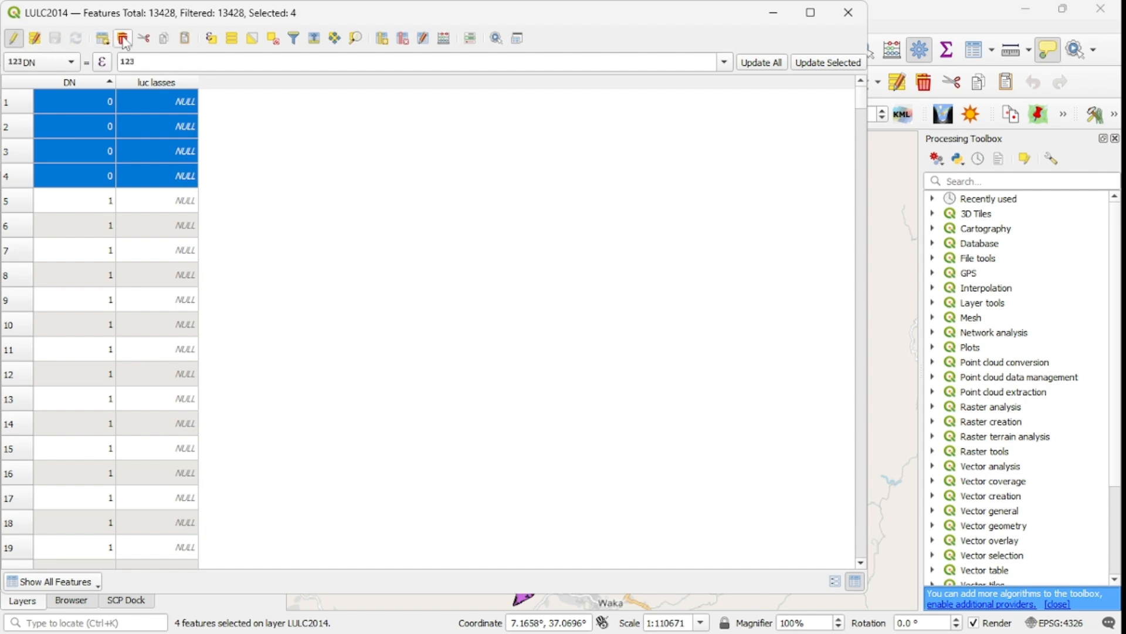
pyautogui.click(123, 40)
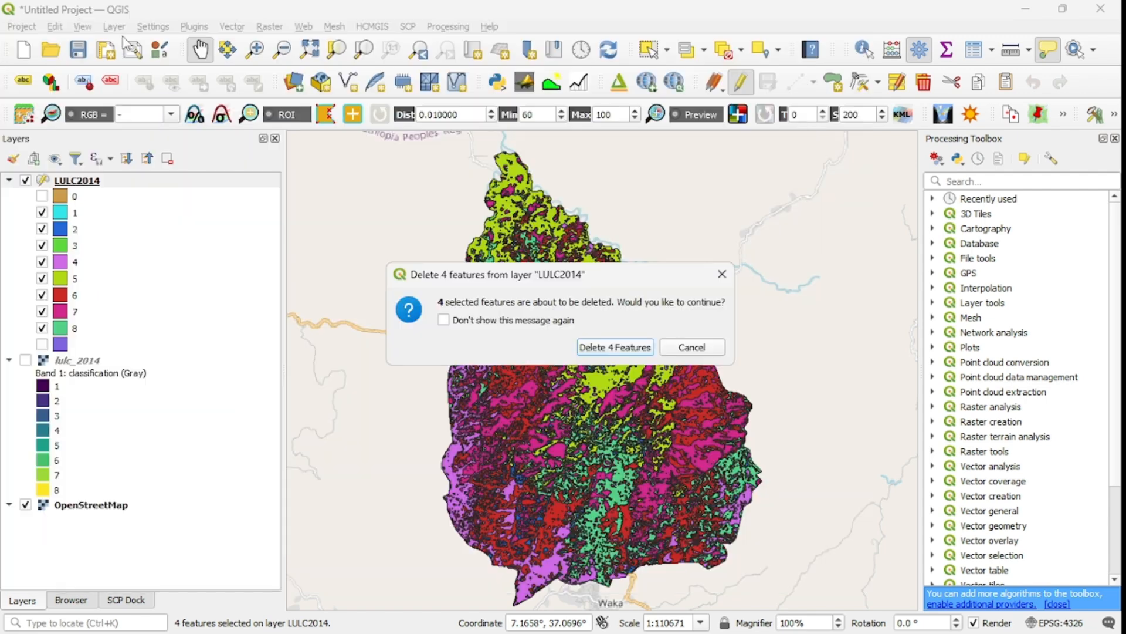
pyautogui.click(616, 347)
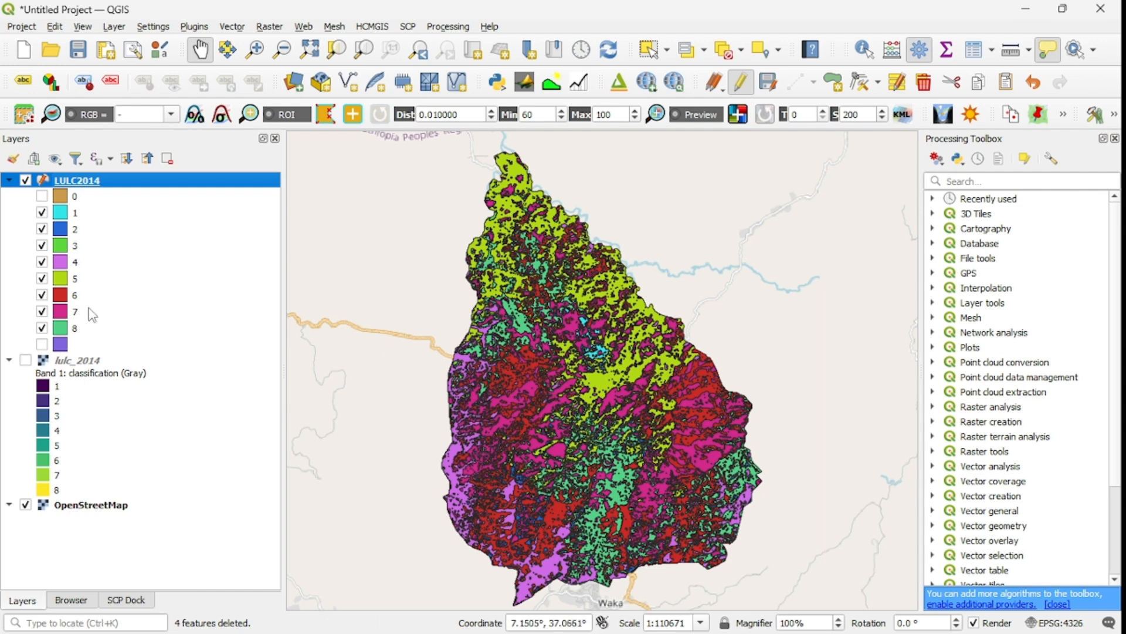
# Save the layer edits, stop editing and close the attribute table.
pyautogui.click(63, 199)
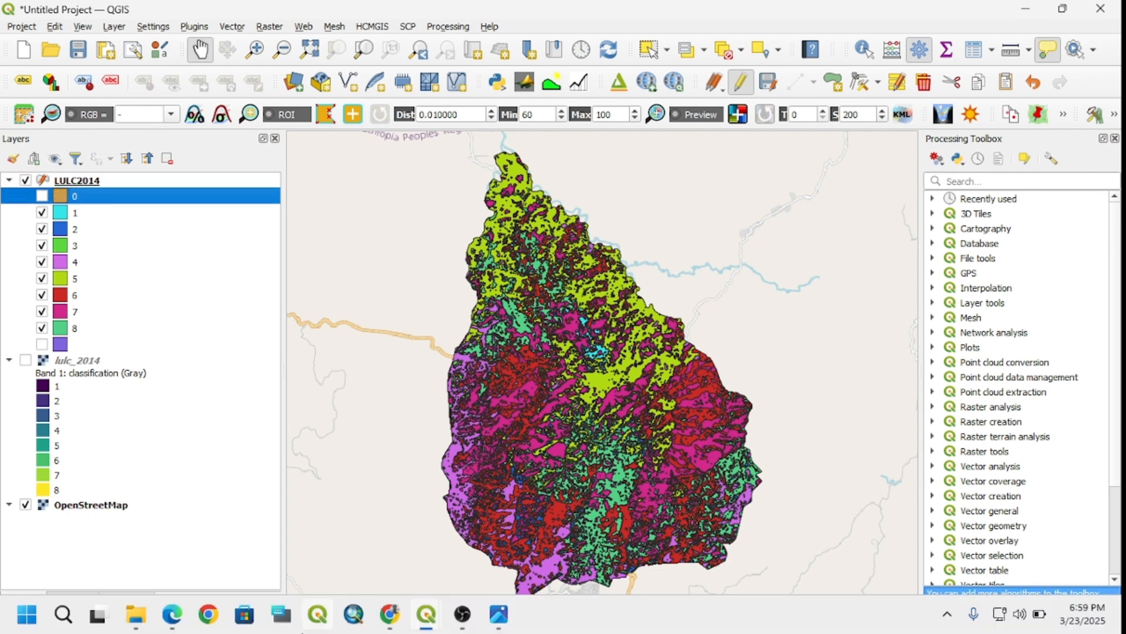
pyautogui.moveTo(430, 617)
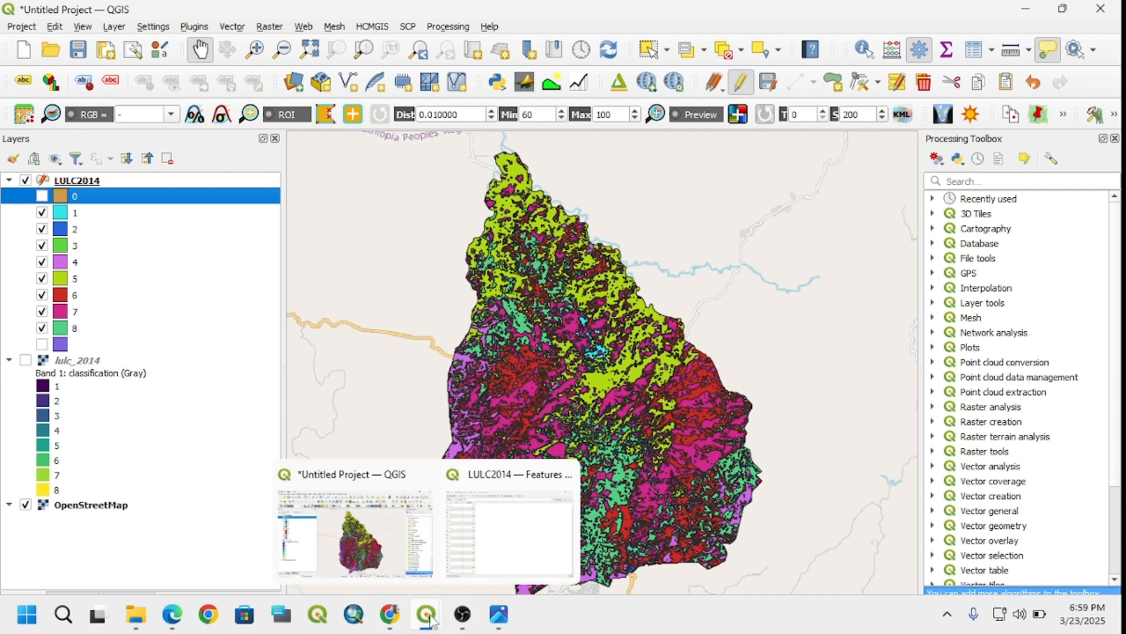
pyautogui.click(477, 566)
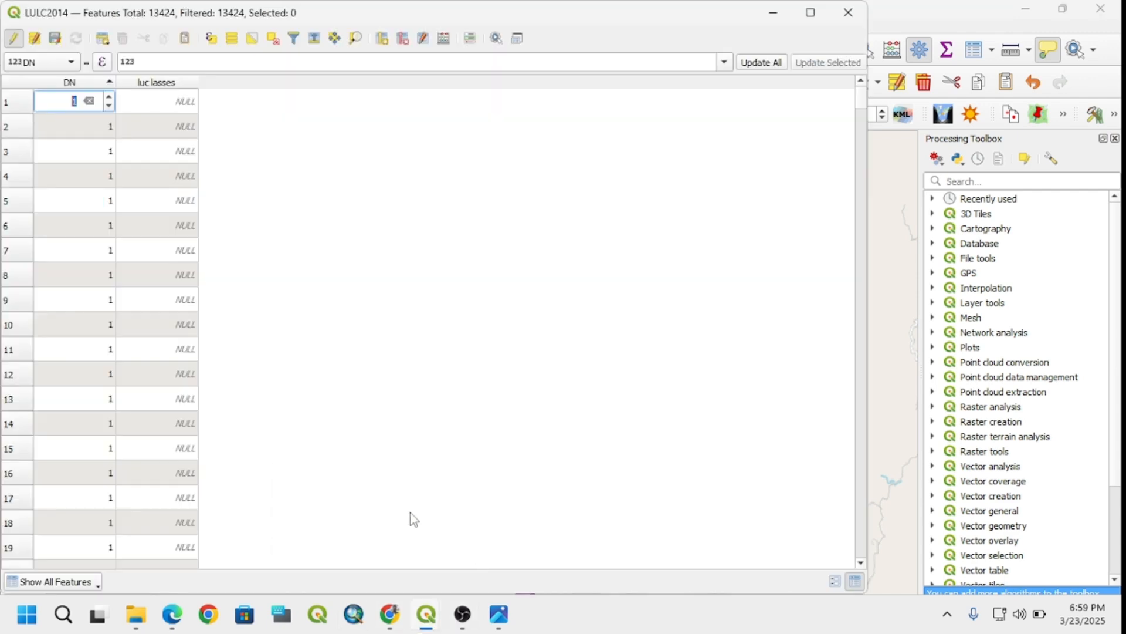
pyautogui.click(55, 39)
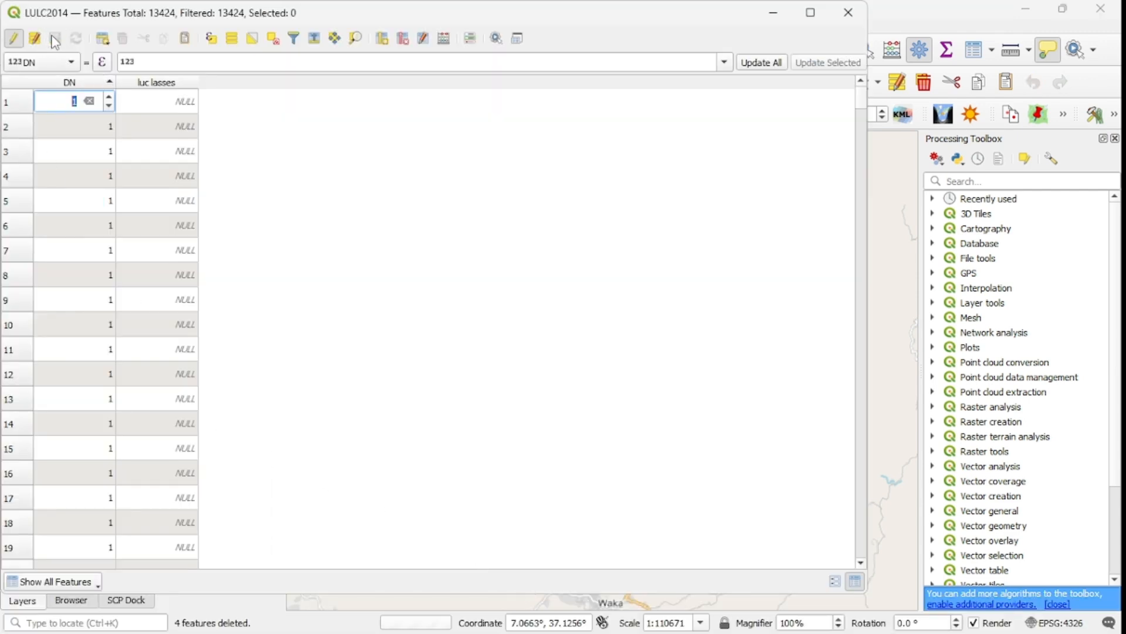
pyautogui.click(13, 39)
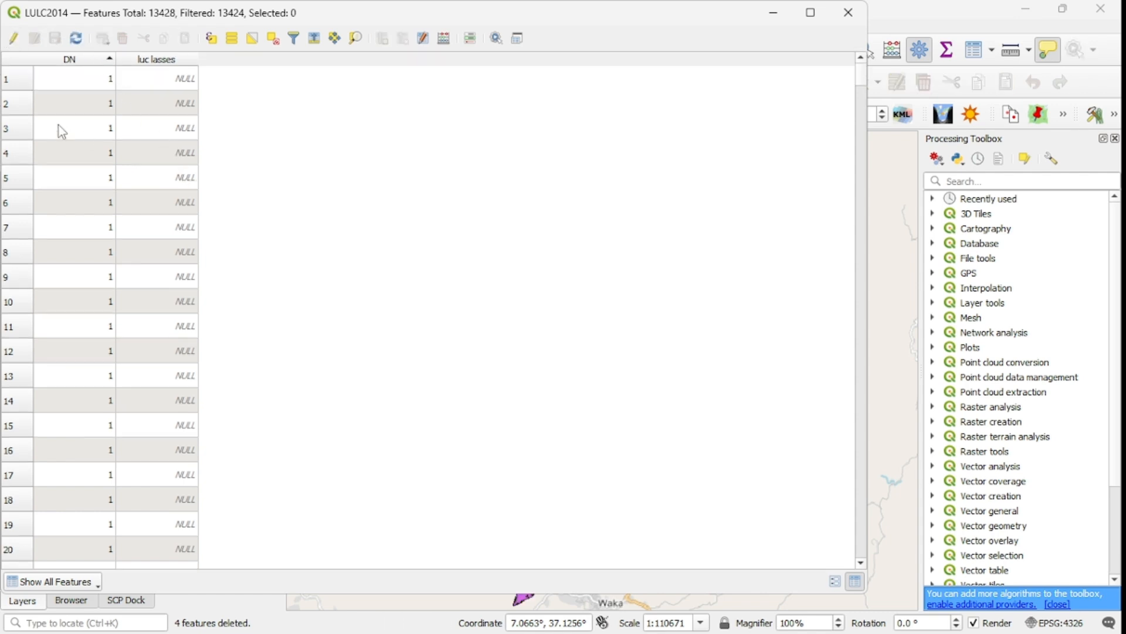
pyautogui.click(849, 13)
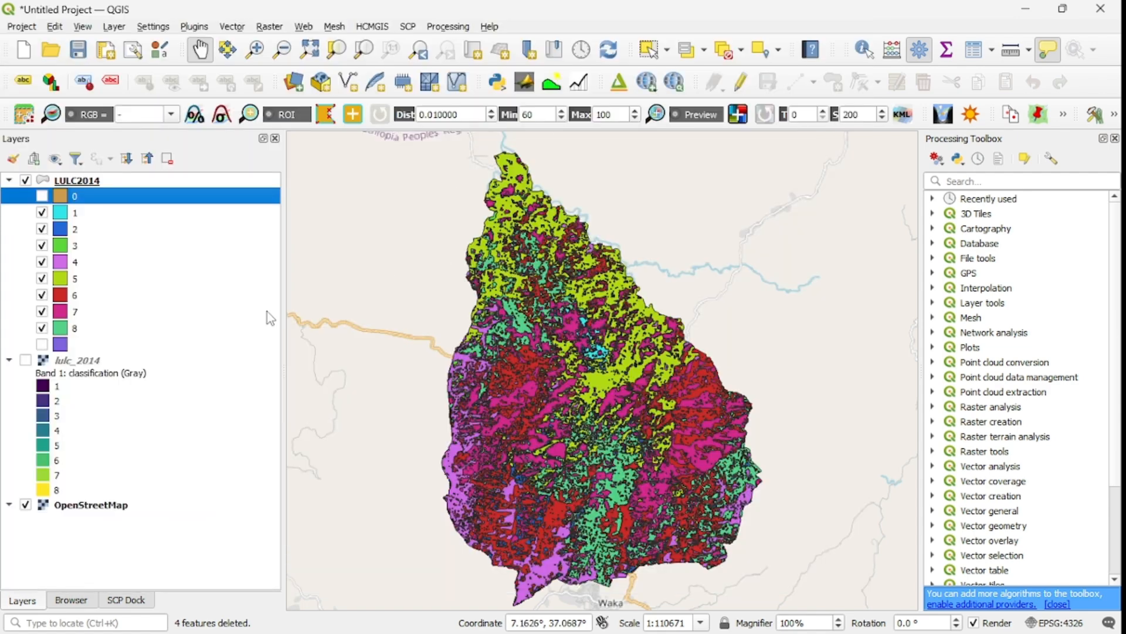
# Open the LULC2014 layer properties and remove the DN 0 category from the symbology.
pyautogui.rightClick(87, 182)
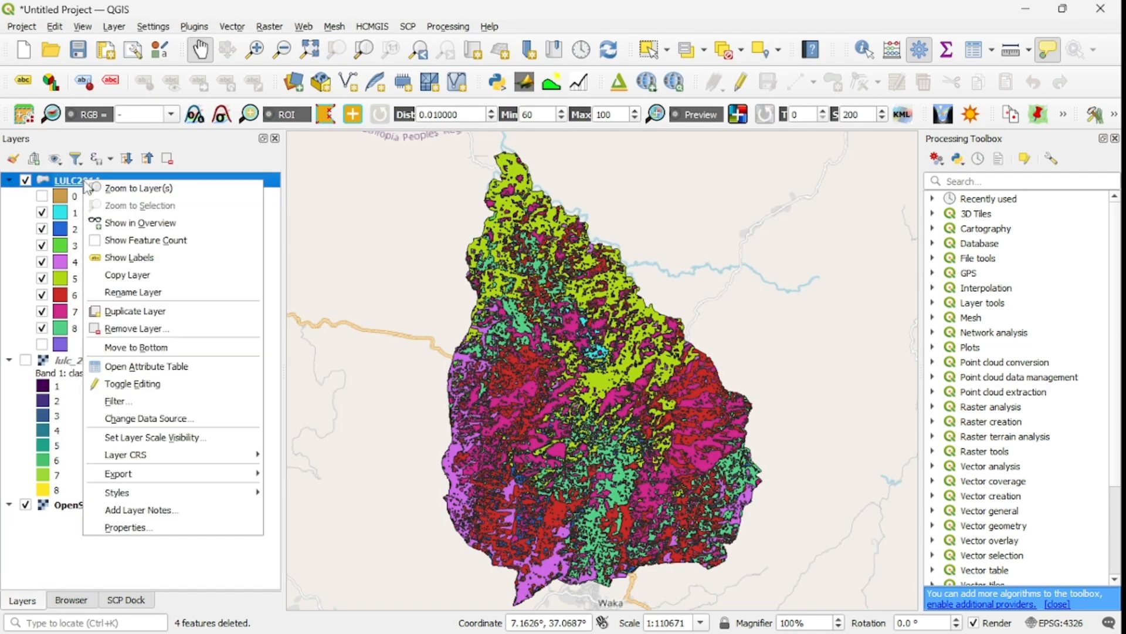
pyautogui.click(130, 527)
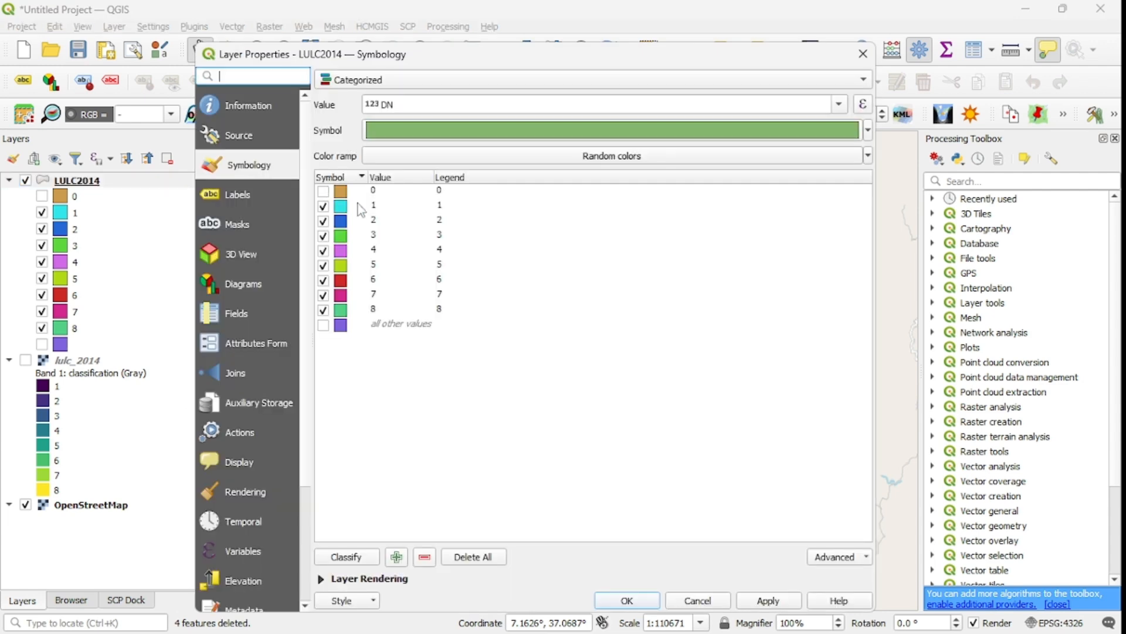
pyautogui.click(764, 605)
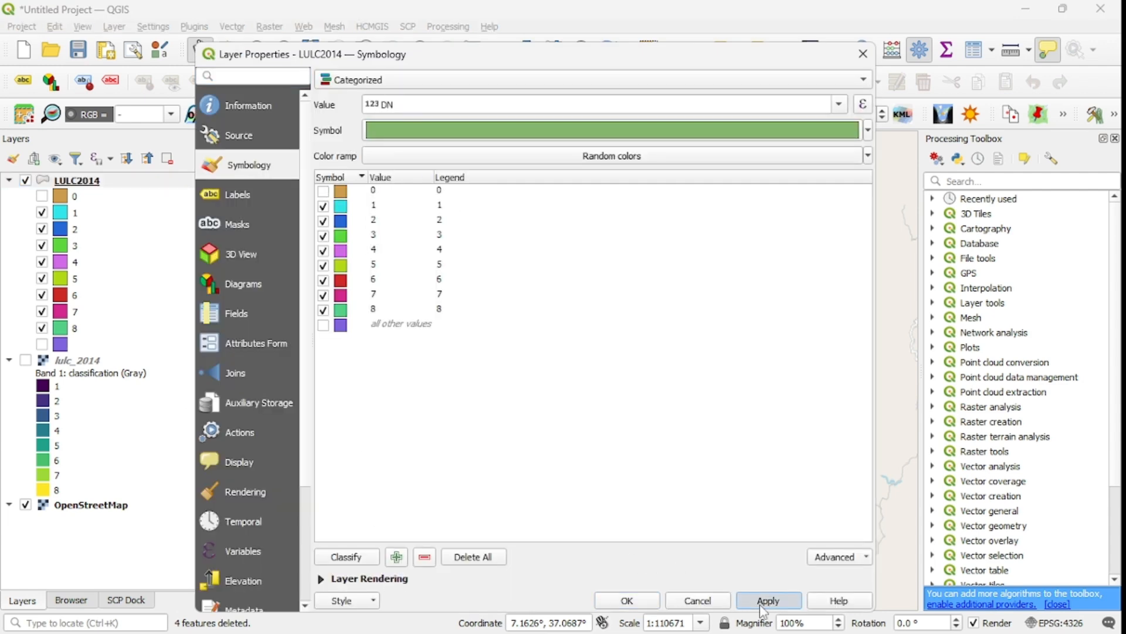
pyautogui.click(346, 193)
pyautogui.click(424, 557)
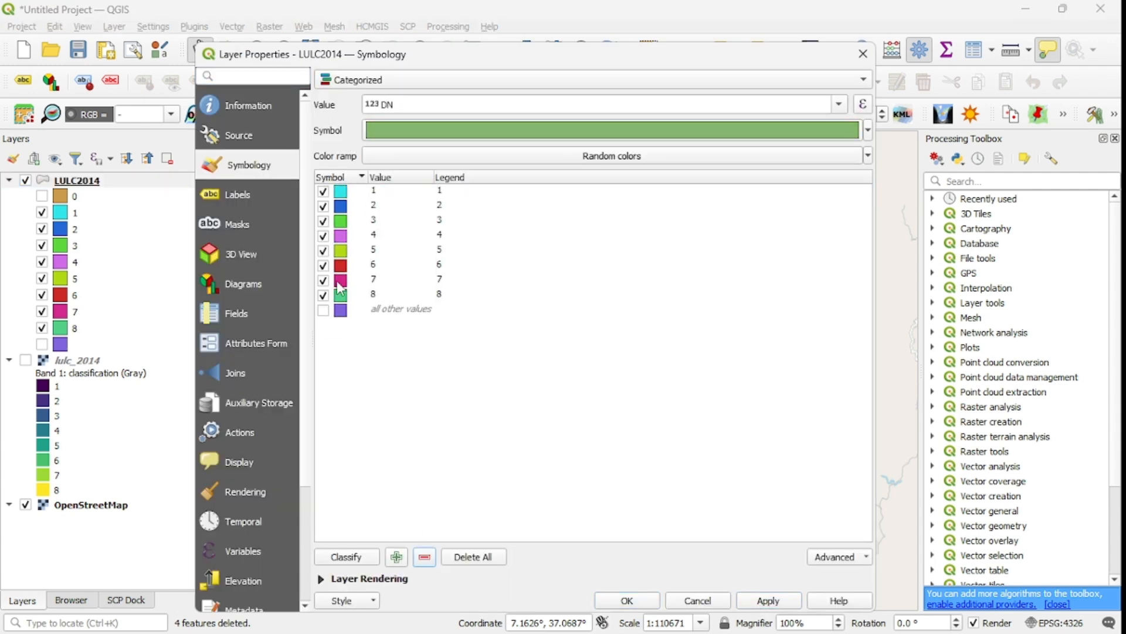
# Set the fill colour of DN category 1 to black.
pyautogui.doubleClick(339, 193)
pyautogui.click(528, 68)
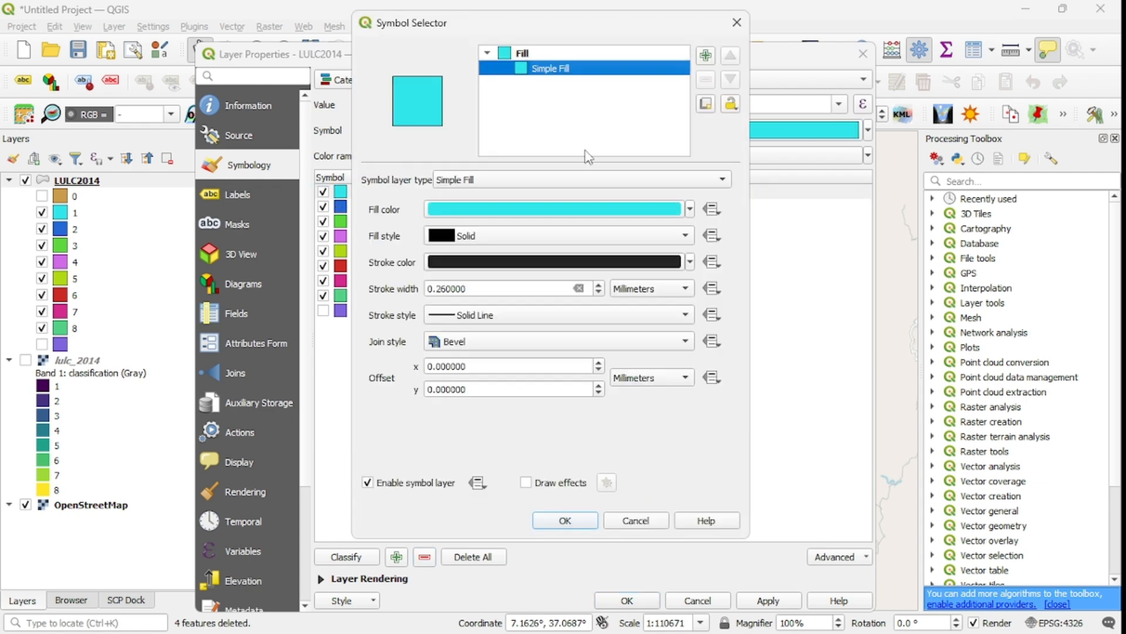
pyautogui.click(691, 209)
pyautogui.click(535, 369)
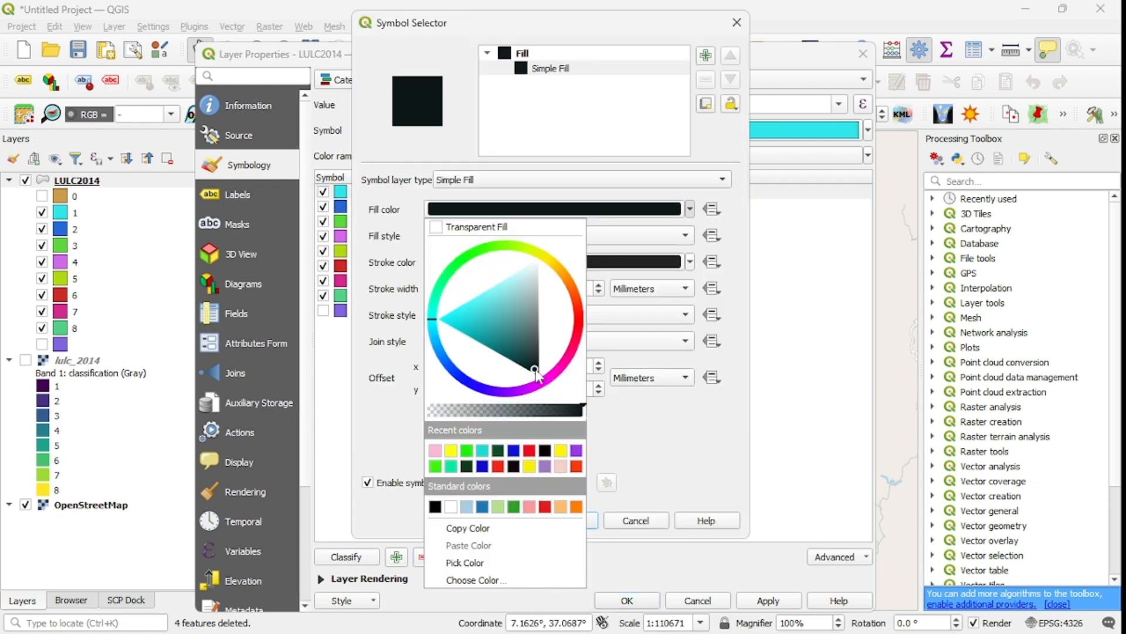
pyautogui.click(606, 402)
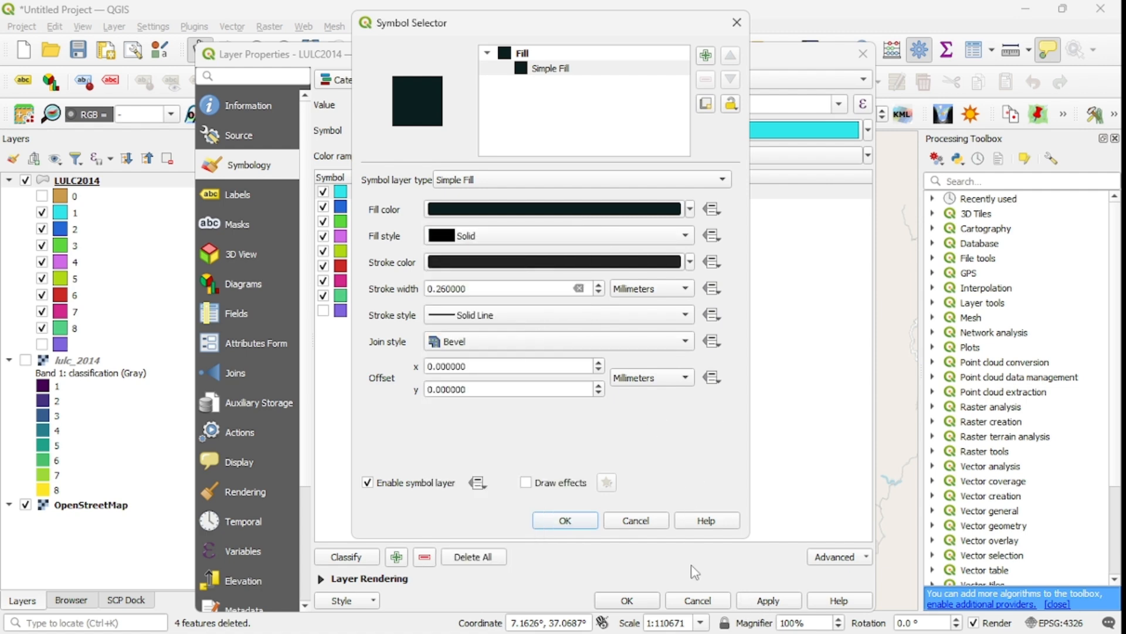
pyautogui.click(576, 522)
# Set the fill colour of DN category 2 to red.
pyautogui.doubleClick(340, 206)
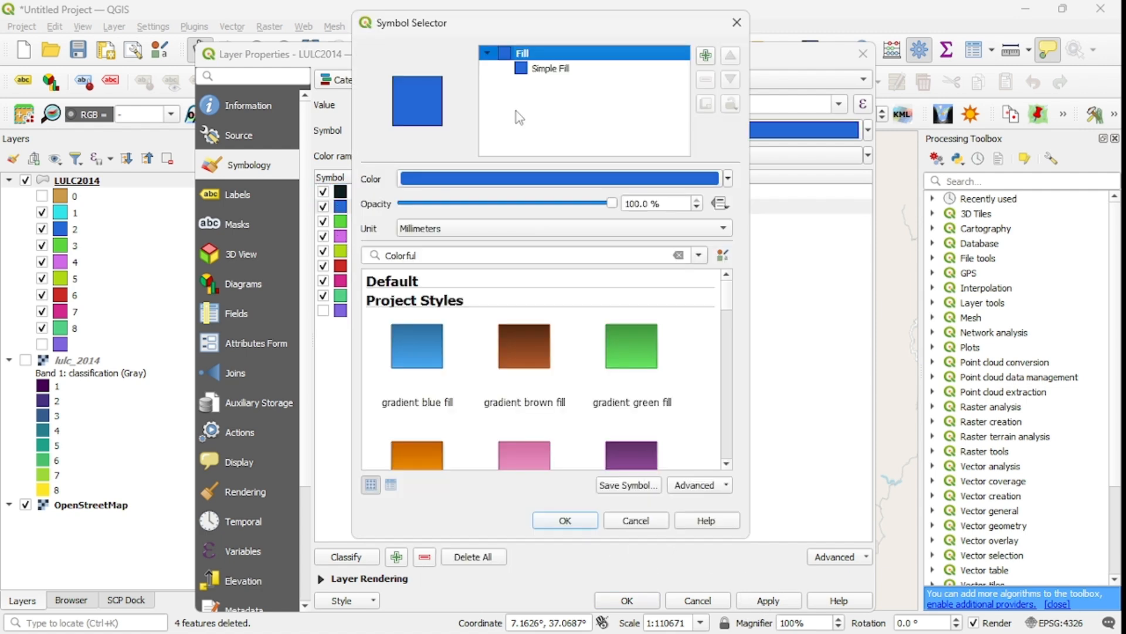
pyautogui.click(526, 69)
pyautogui.click(691, 209)
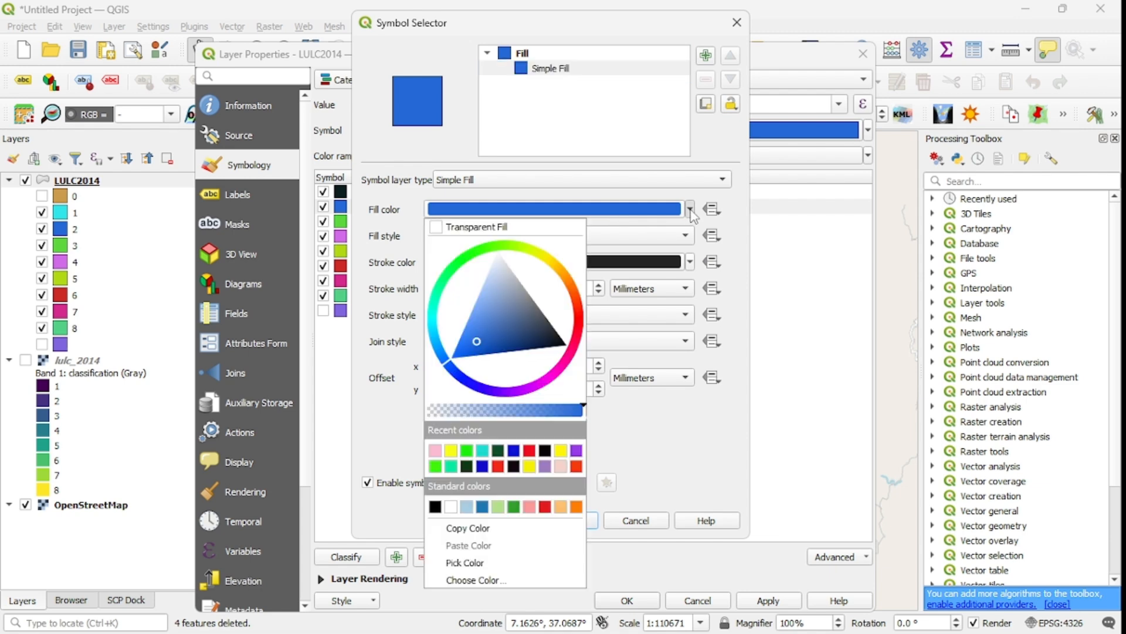
pyautogui.click(580, 323)
pyautogui.click(579, 310)
pyautogui.click(558, 311)
pyautogui.click(706, 526)
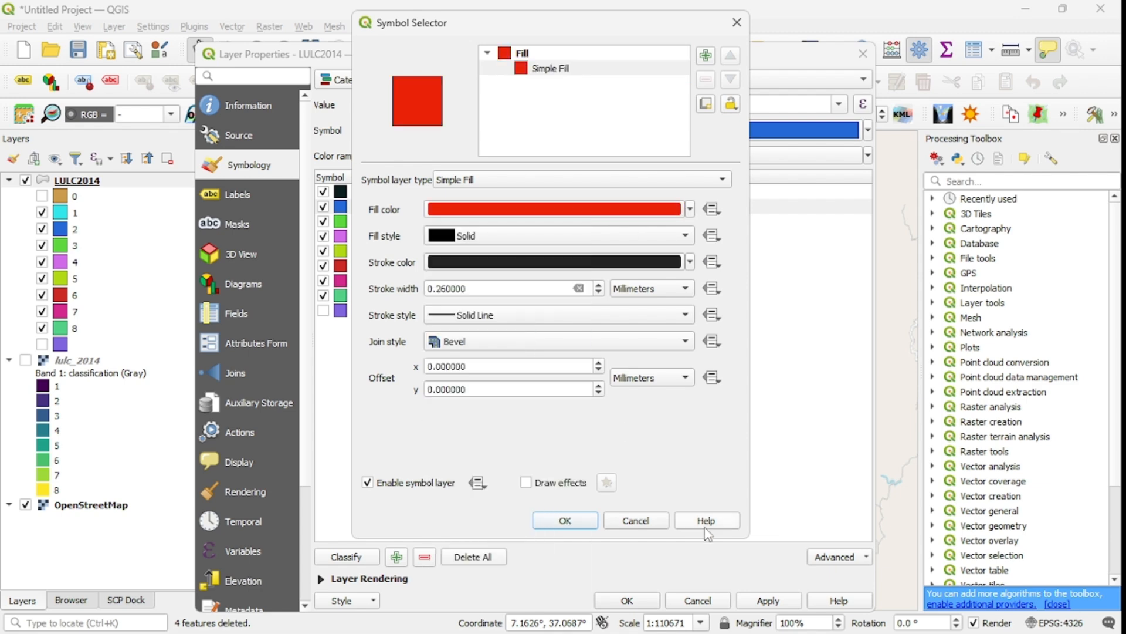
pyautogui.click(571, 521)
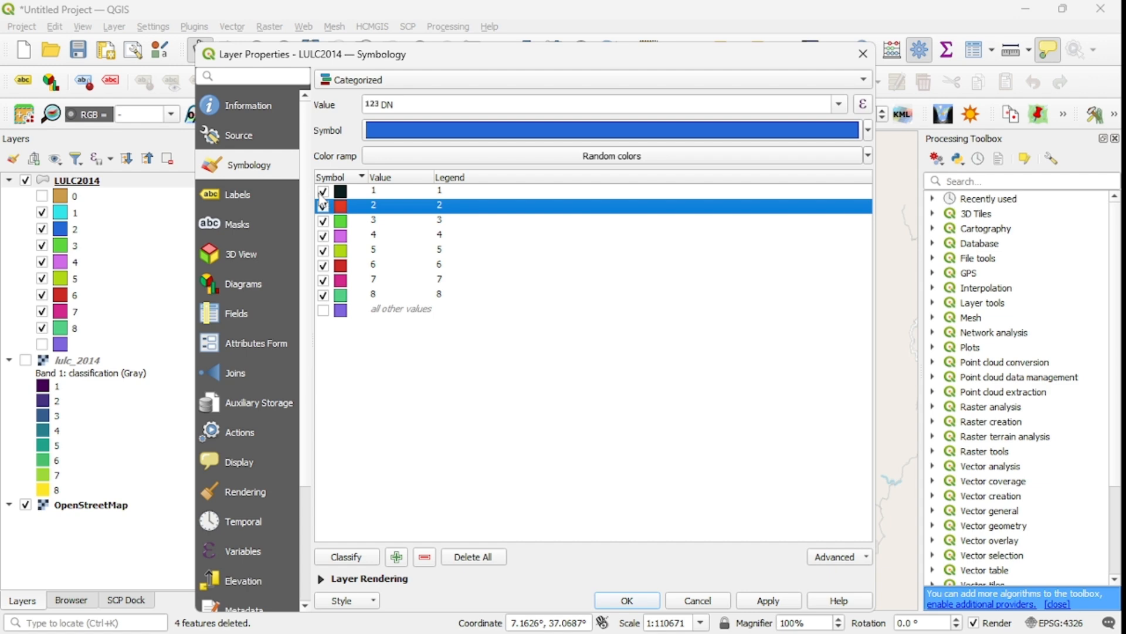
# Set the fill colour of DN category 3 to blue.
pyautogui.doubleClick(328, 221)
pyautogui.click(528, 69)
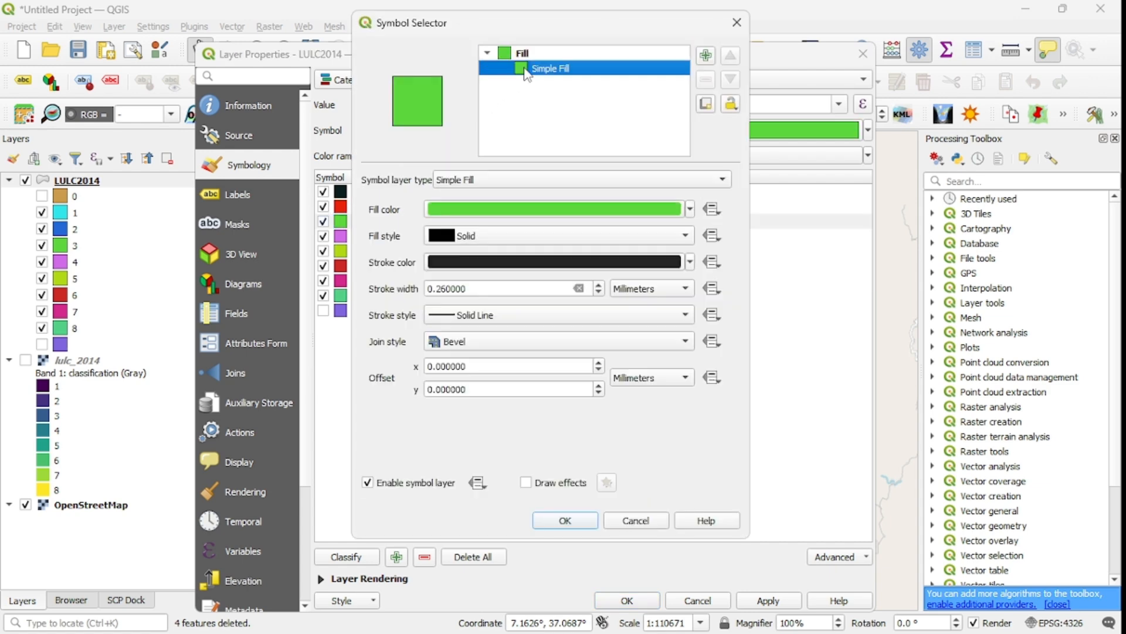
pyautogui.click(691, 210)
pyautogui.click(476, 371)
pyautogui.click(469, 385)
pyautogui.click(716, 540)
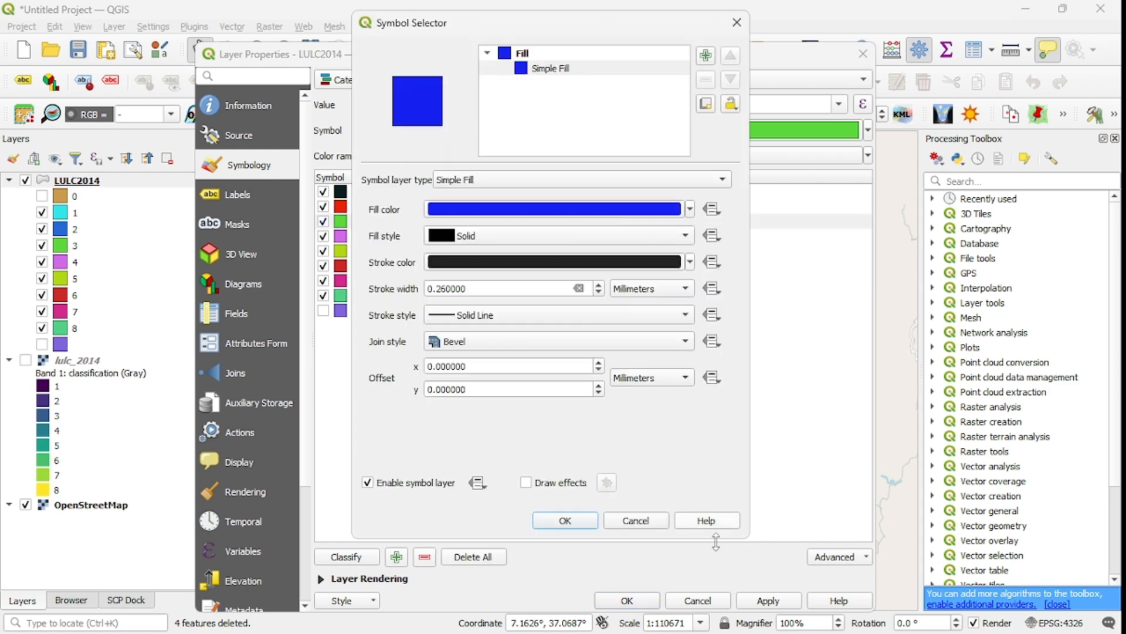
pyautogui.click(564, 522)
# Set the fill colour of DN category 4 to dark green.
pyautogui.doubleClick(346, 236)
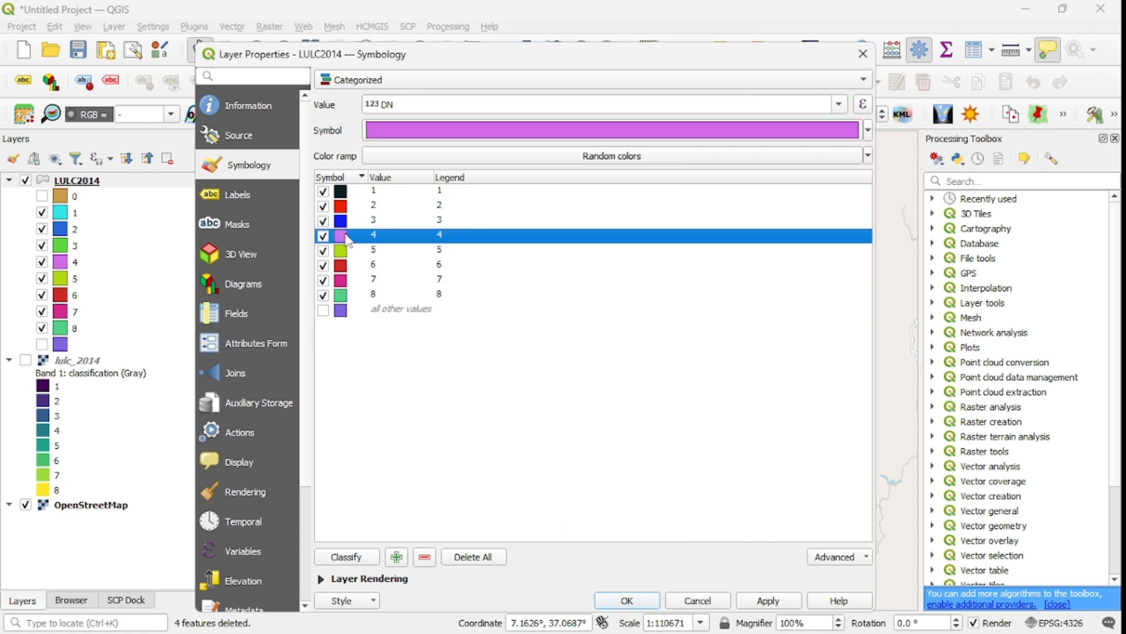
pyautogui.click(528, 69)
pyautogui.click(690, 209)
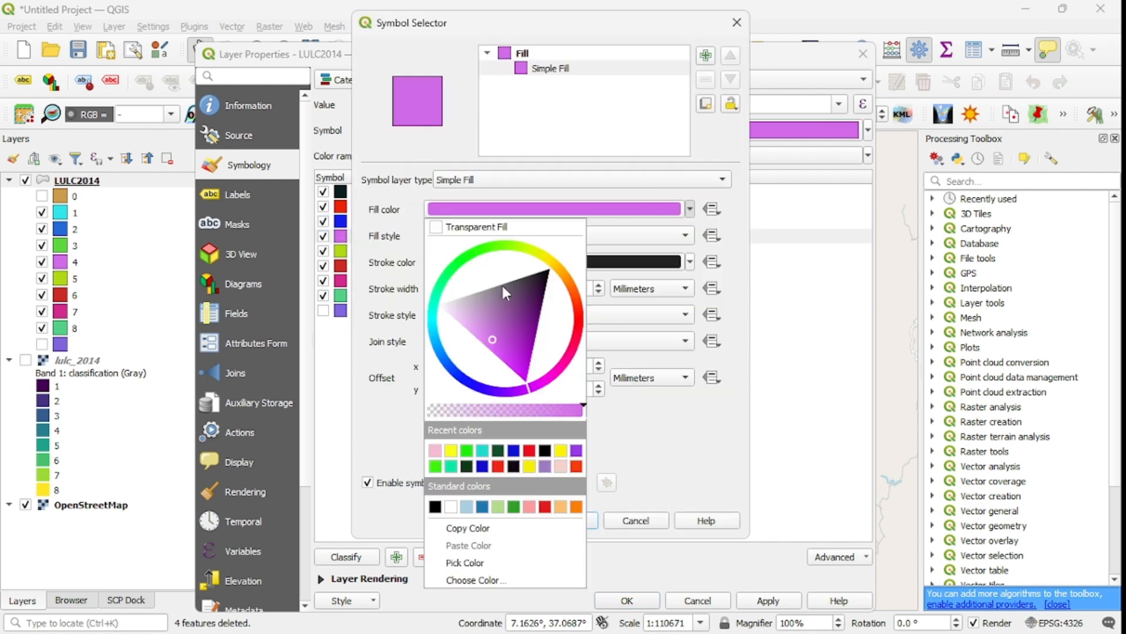
pyautogui.click(455, 274)
pyautogui.click(485, 340)
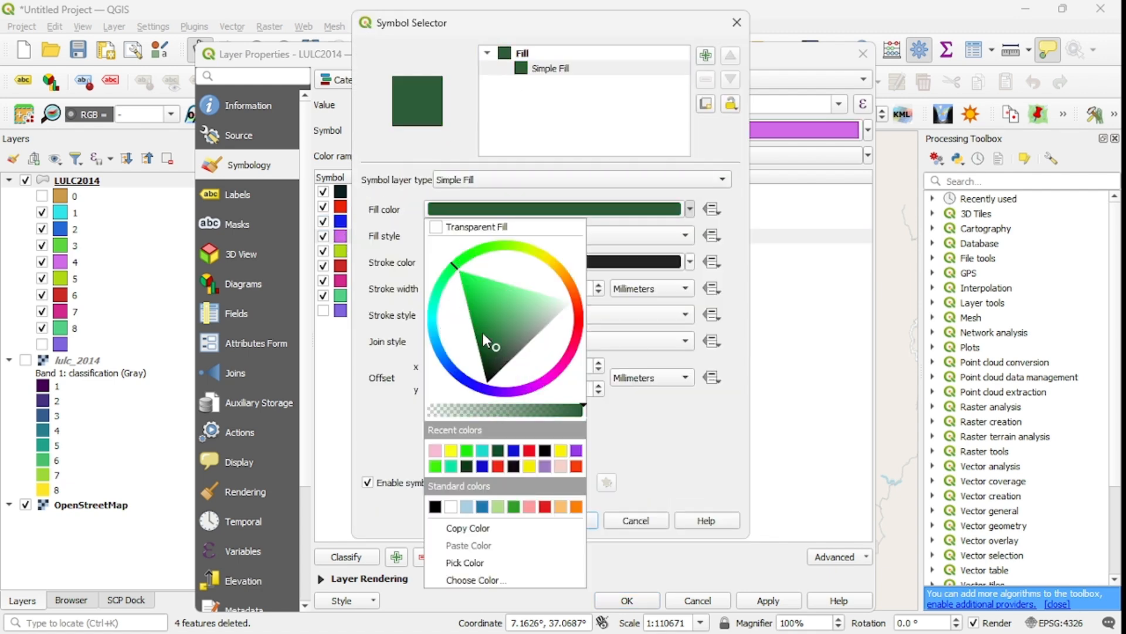
pyautogui.click(700, 462)
pyautogui.click(555, 521)
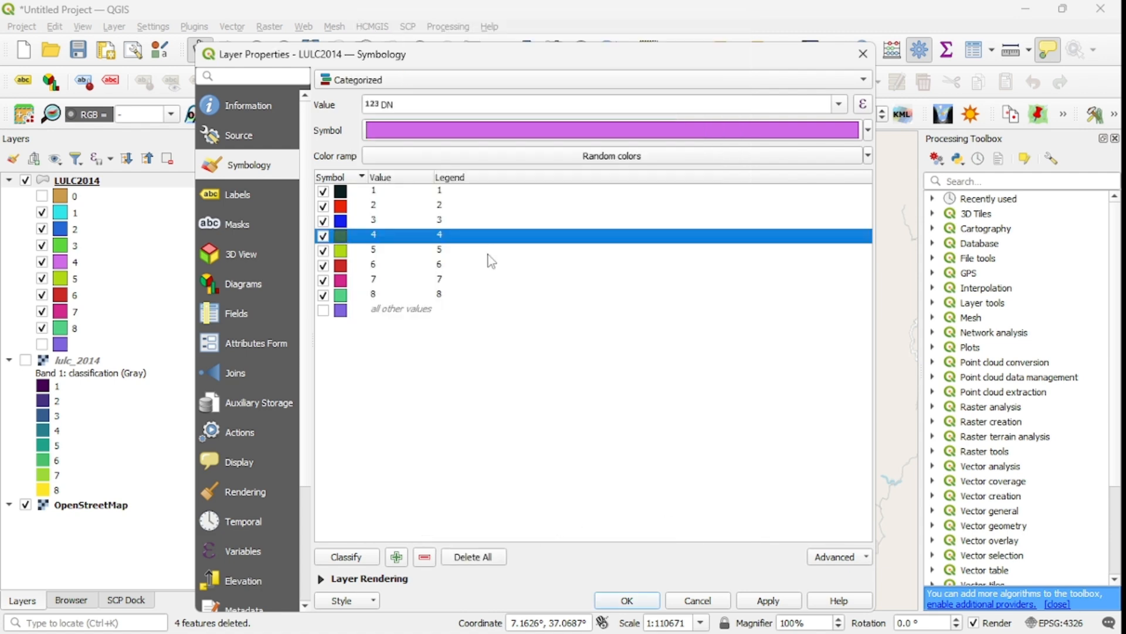
# Set the fill colour of DN category 5 to medium green.
pyautogui.doubleClick(355, 257)
pyautogui.click(550, 68)
pyautogui.click(690, 209)
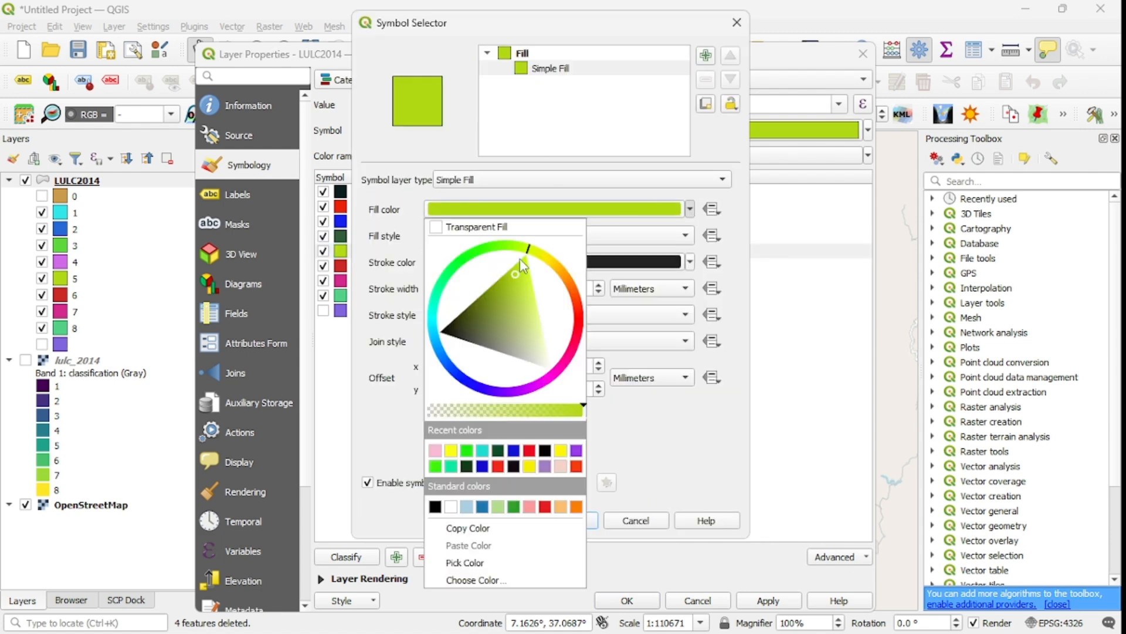
pyautogui.click(449, 279)
pyautogui.click(490, 311)
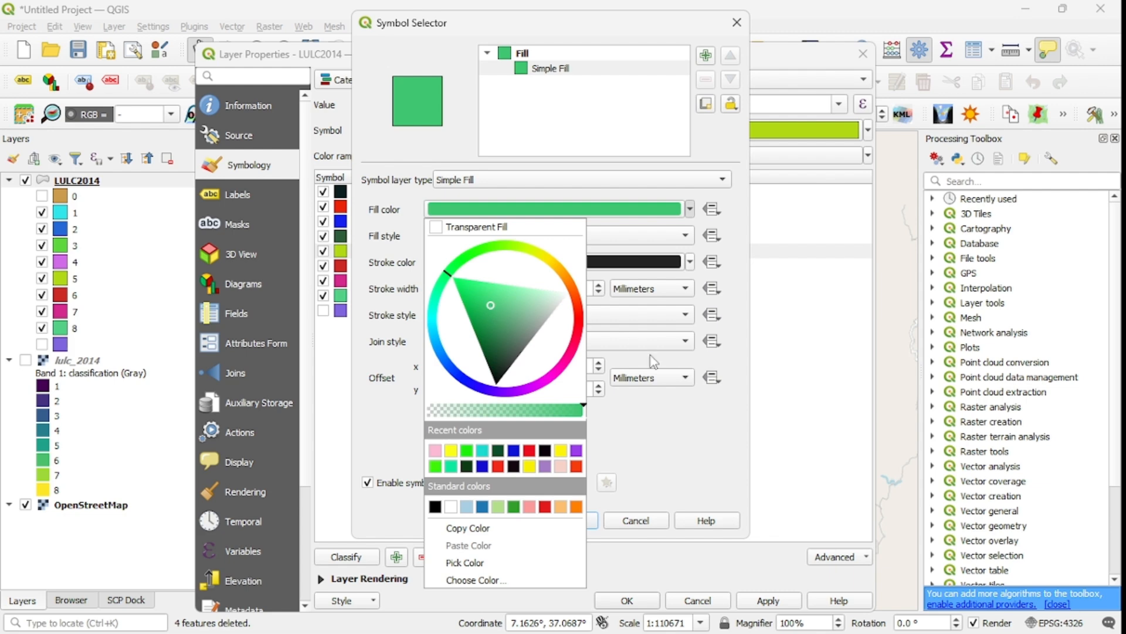
pyautogui.click(691, 428)
pyautogui.click(563, 521)
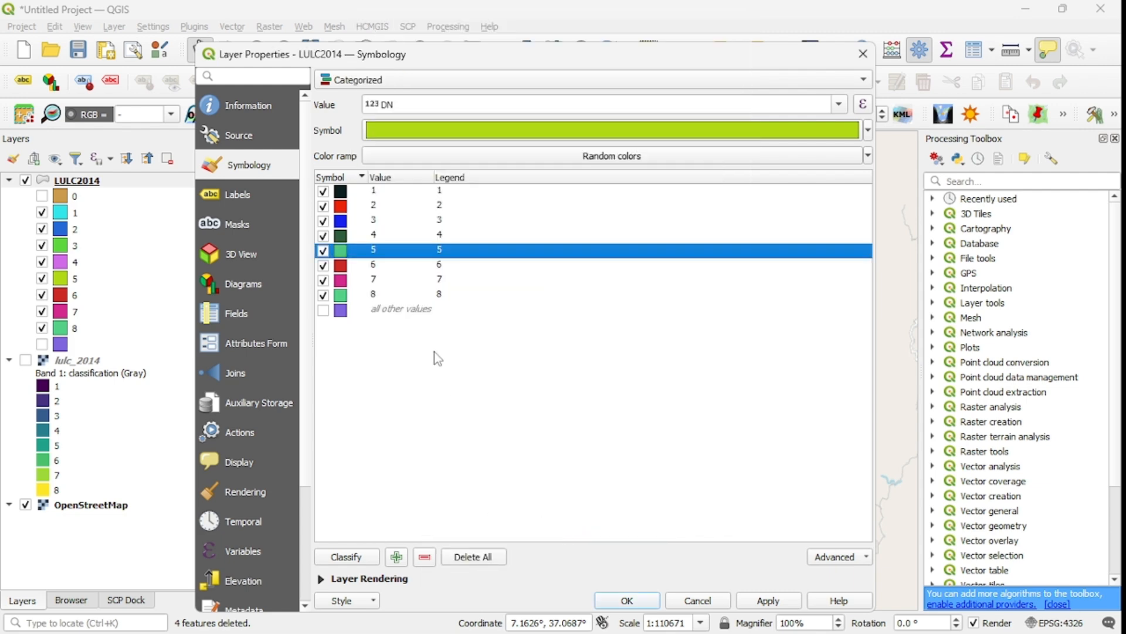
# Set the fill colour of DN category 6 to bright green.
pyautogui.doubleClick(349, 268)
pyautogui.click(532, 69)
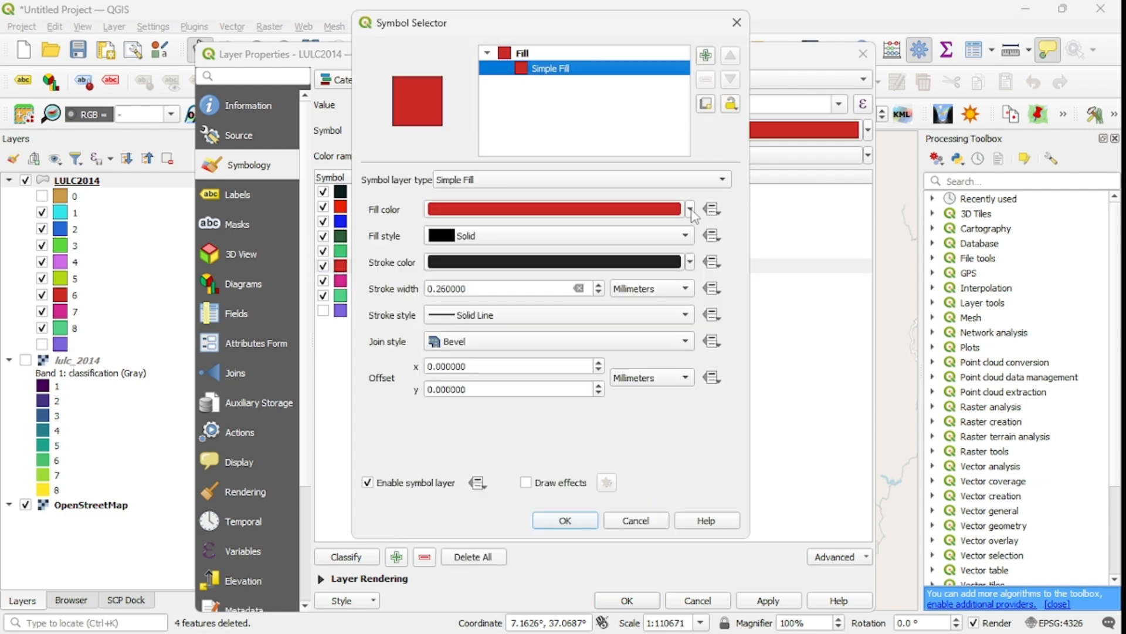
pyautogui.click(690, 209)
pyautogui.click(467, 279)
pyautogui.click(547, 306)
pyautogui.click(657, 433)
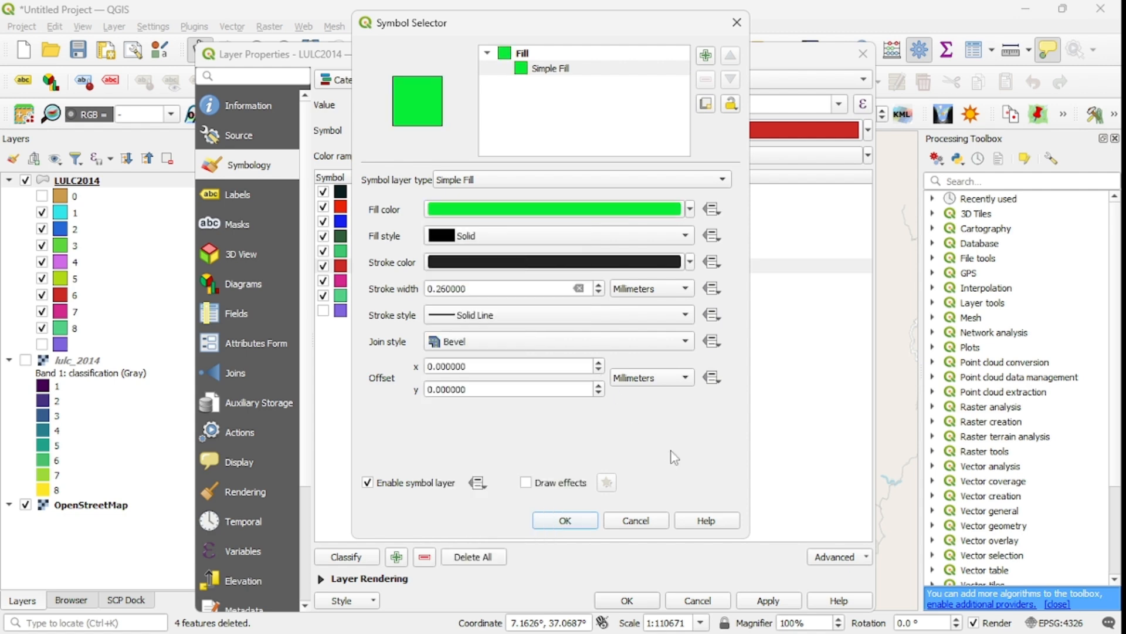
pyautogui.click(564, 521)
# Set the fill colour of DN category 7 to a light pink.
pyautogui.doubleClick(343, 281)
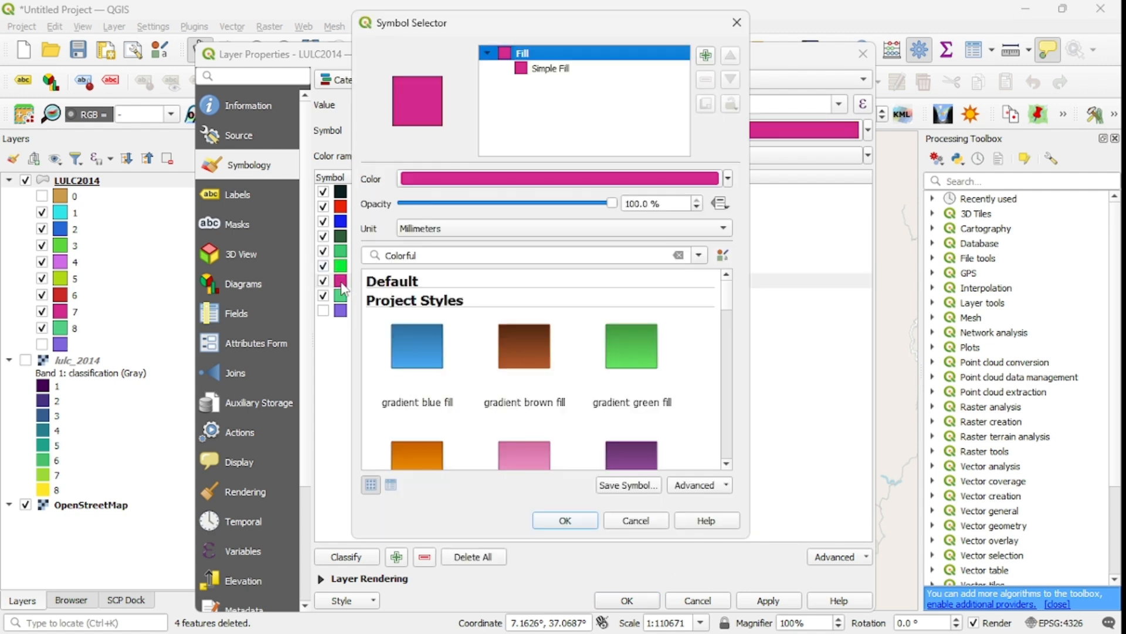
pyautogui.moveTo(491, 34); pyautogui.dragTo(553, 46)
pyautogui.click(586, 82)
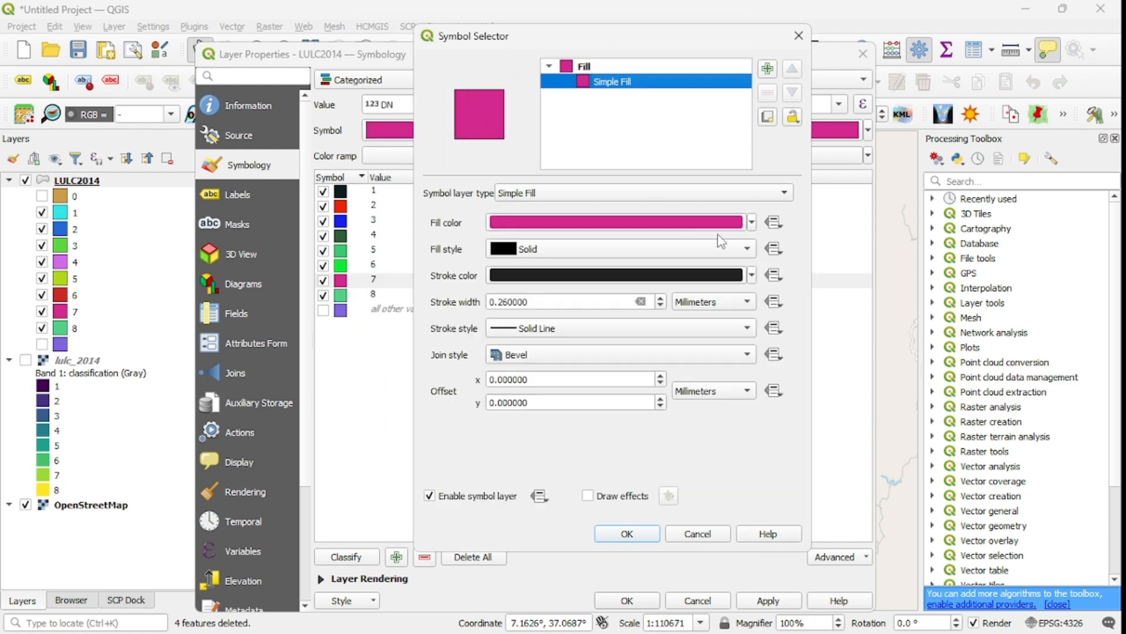
pyautogui.click(751, 223)
pyautogui.moveTo(568, 359); pyautogui.dragTo(565, 349)
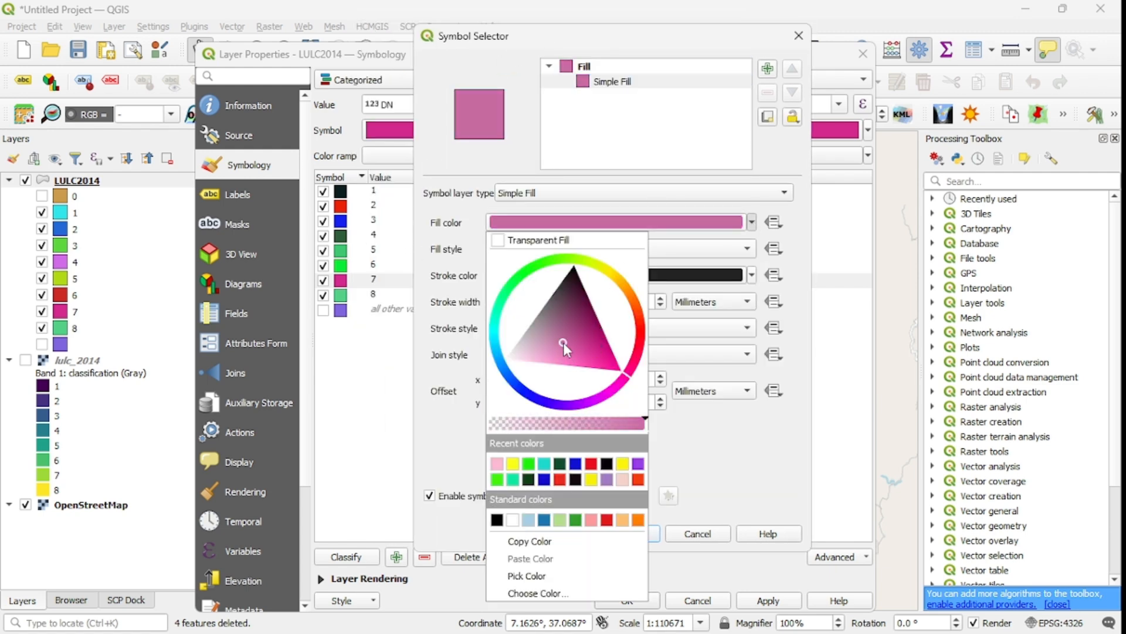
pyautogui.click(657, 408)
pyautogui.click(656, 534)
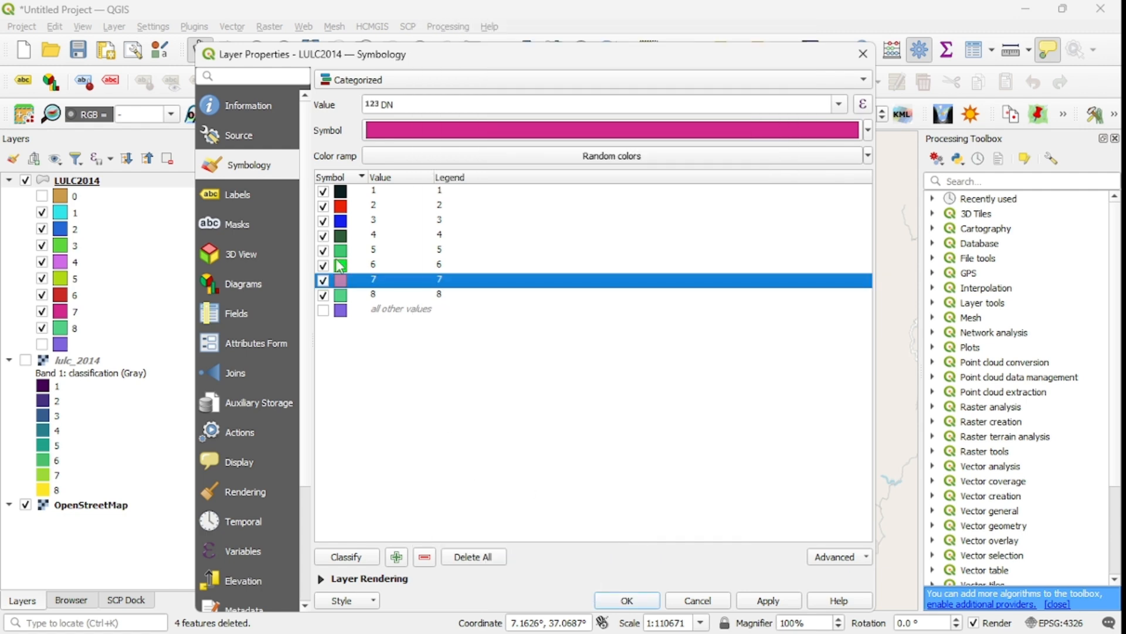
# Set the fill colour of DN category 8 to yellow and apply the symbology to the layer.
pyautogui.click(341, 295)
pyautogui.doubleClick(342, 299)
pyautogui.click(587, 82)
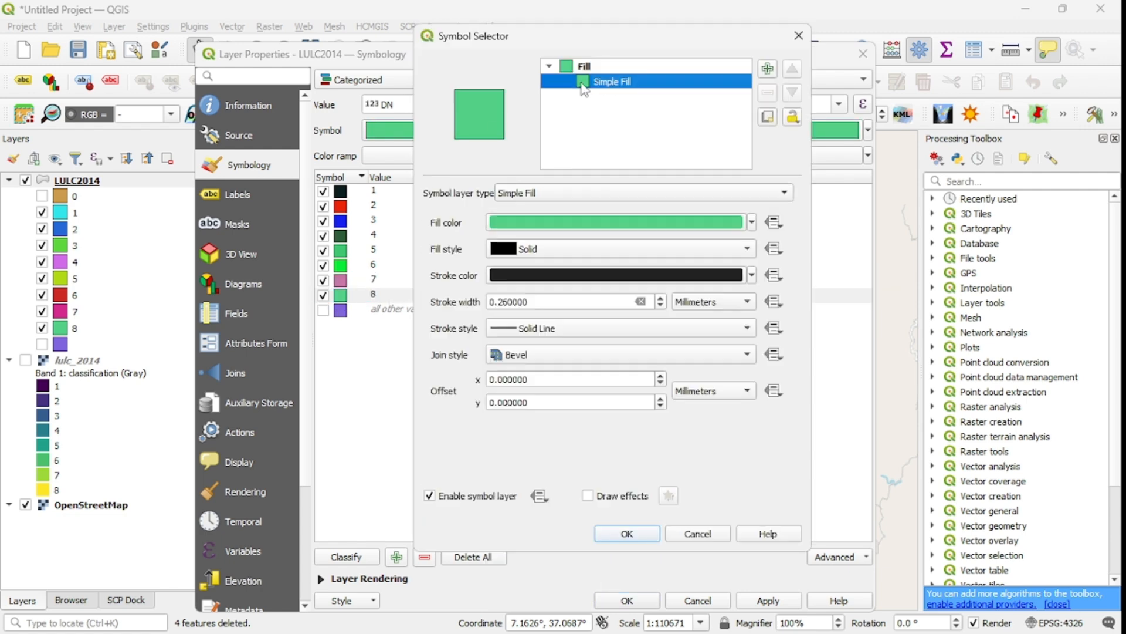
pyautogui.click(752, 223)
pyautogui.click(609, 270)
pyautogui.click(600, 288)
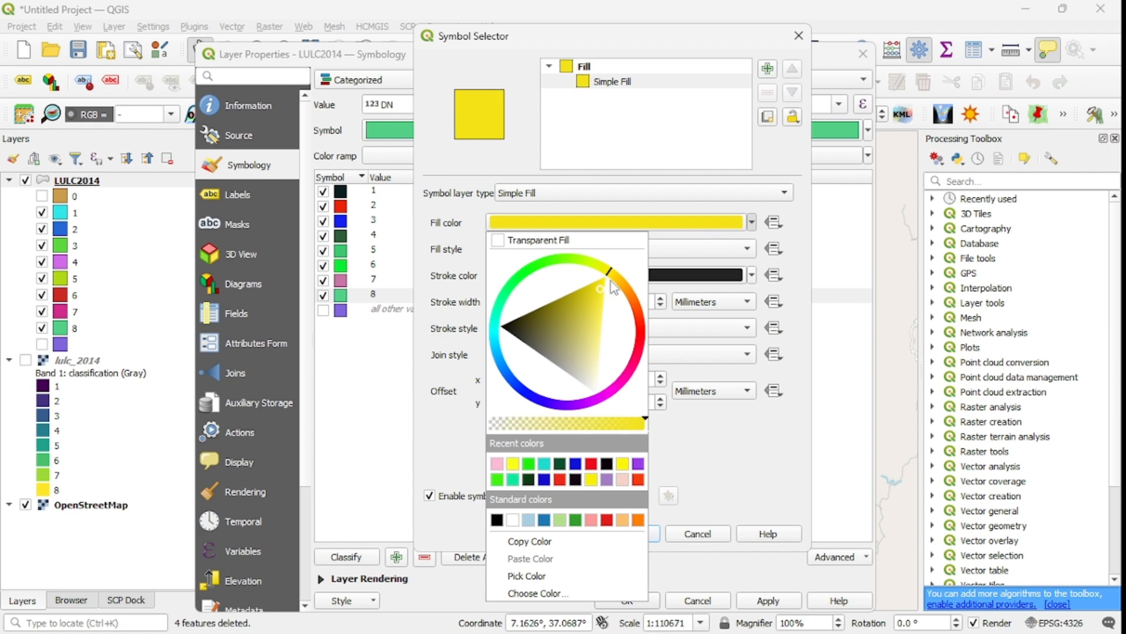
pyautogui.click(618, 275)
pyautogui.click(612, 273)
pyautogui.click(595, 295)
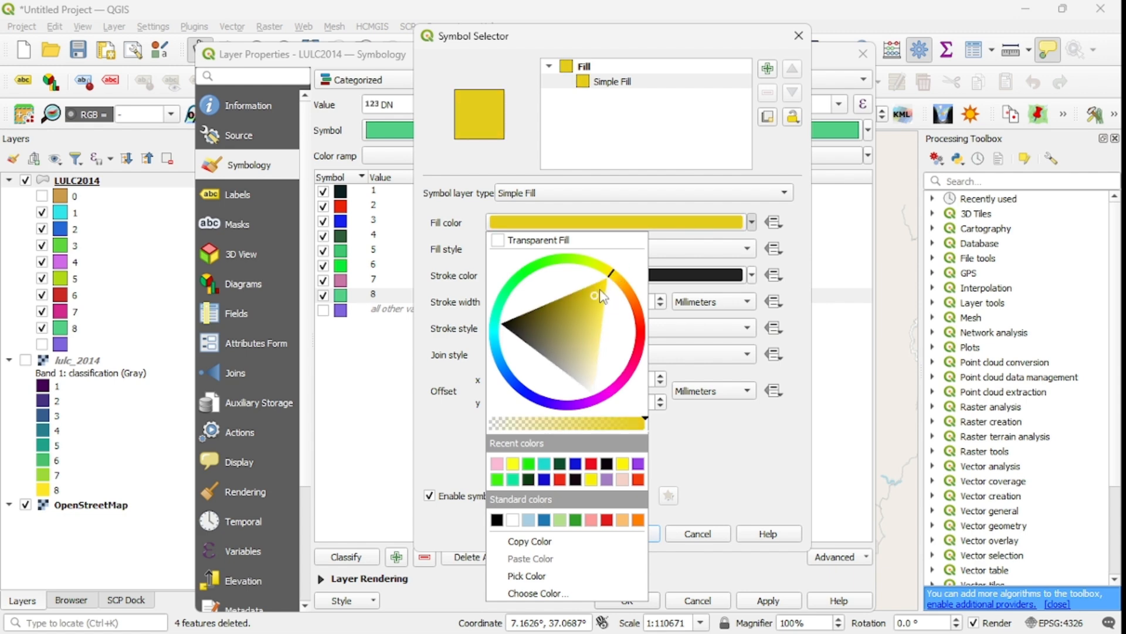
pyautogui.click(712, 456)
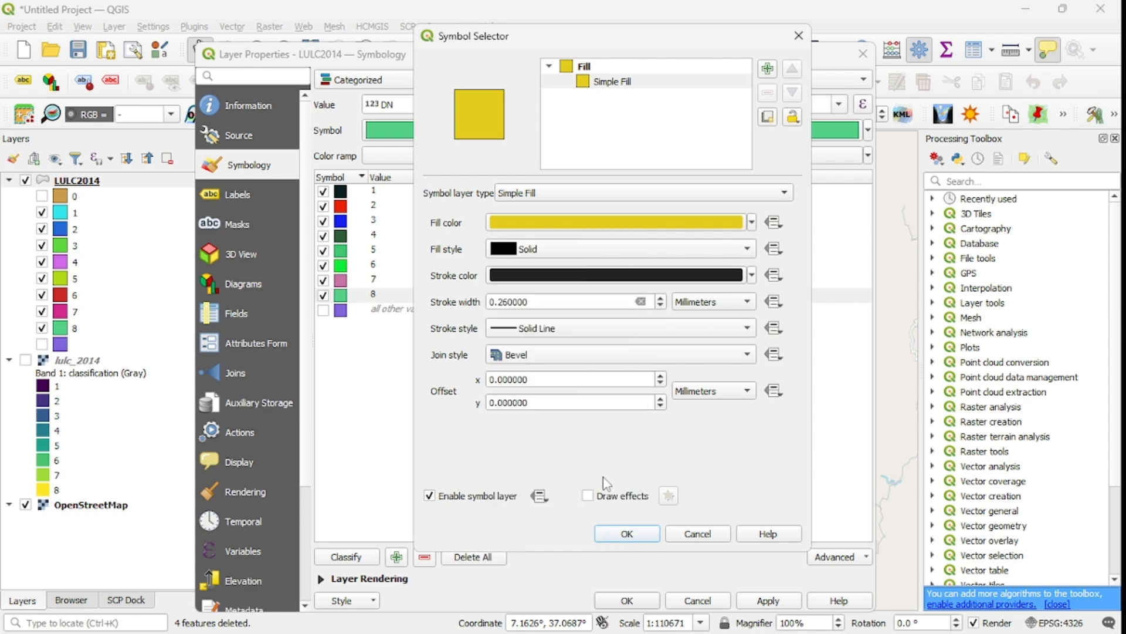
pyautogui.click(627, 534)
pyautogui.click(767, 600)
pyautogui.click(627, 600)
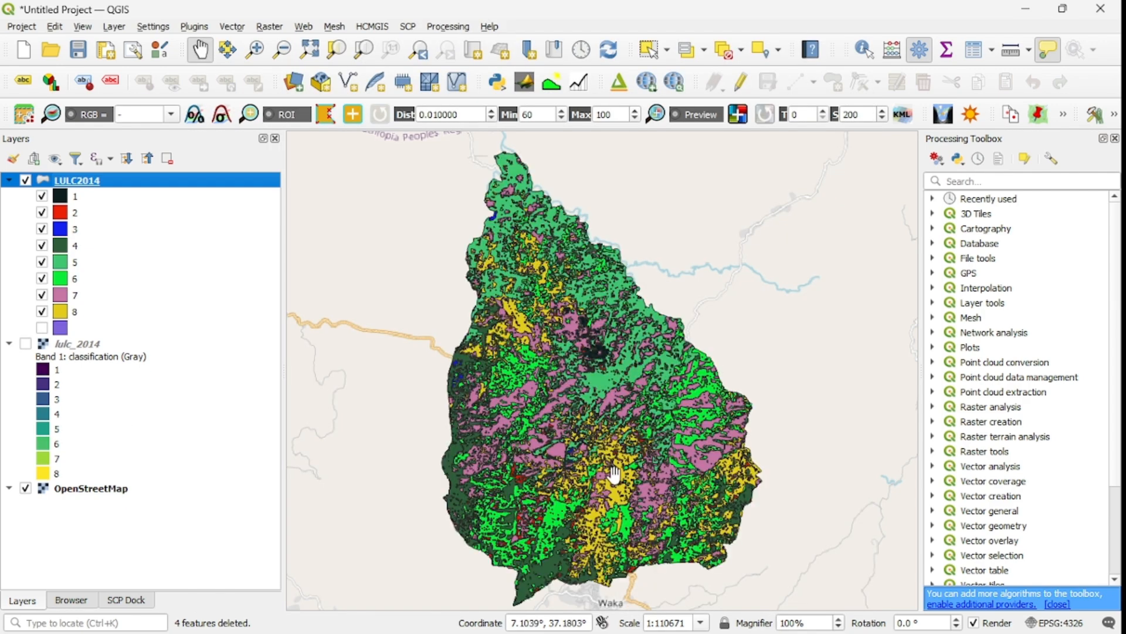
# Inspect the symbolized LULC2014 land-use map across the watershed.
pyautogui.scroll(-5, 609, 434)
pyautogui.moveTo(606, 447); pyautogui.dragTo(604, 382)
pyautogui.scroll(5, 604, 381)
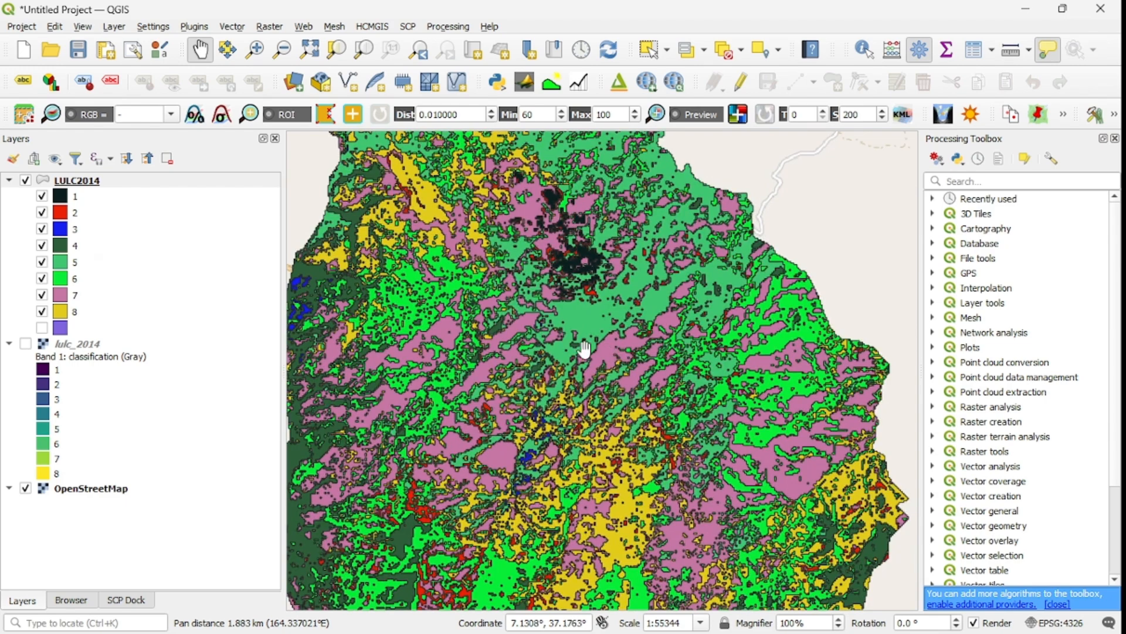
pyautogui.moveTo(562, 320); pyautogui.dragTo(640, 433)
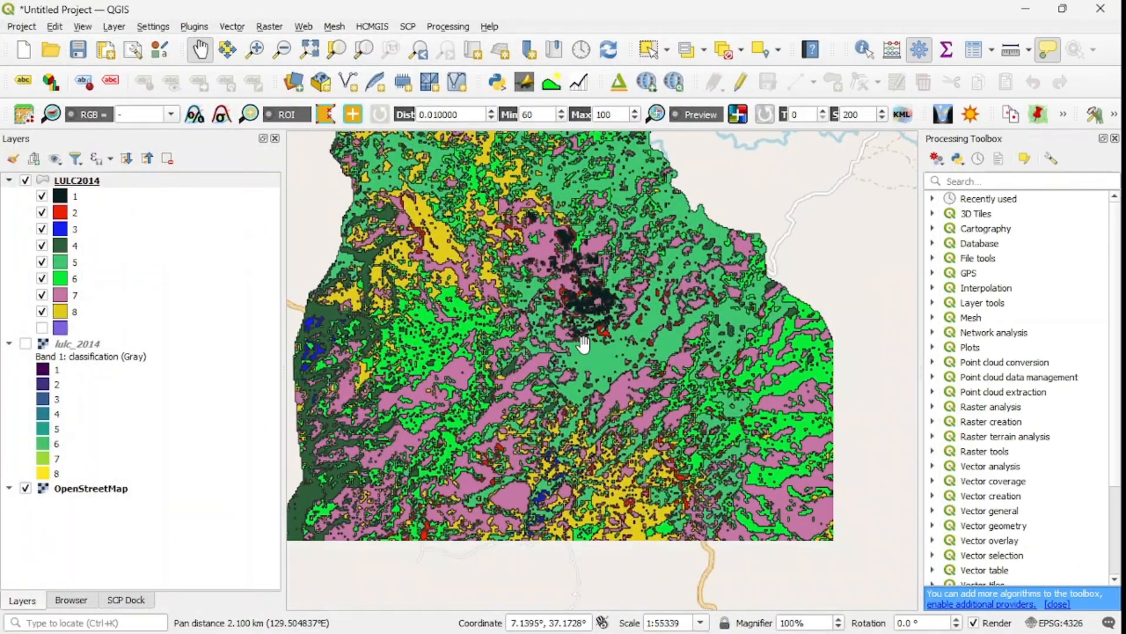
pyautogui.scroll(-3, 581, 387)
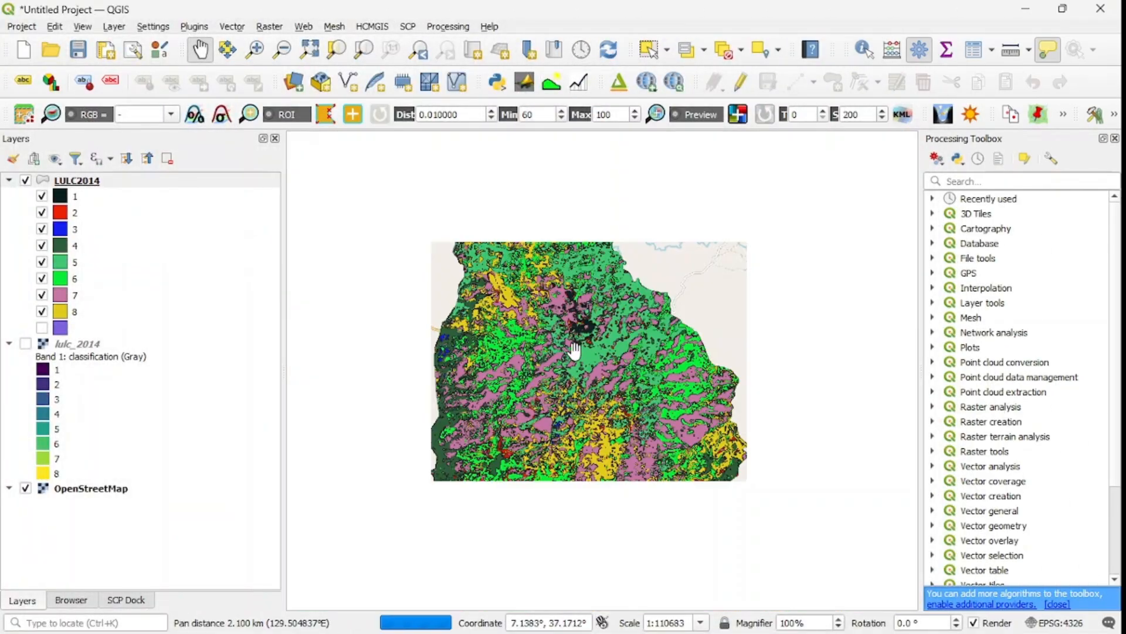
pyautogui.scroll(2, 580, 413)
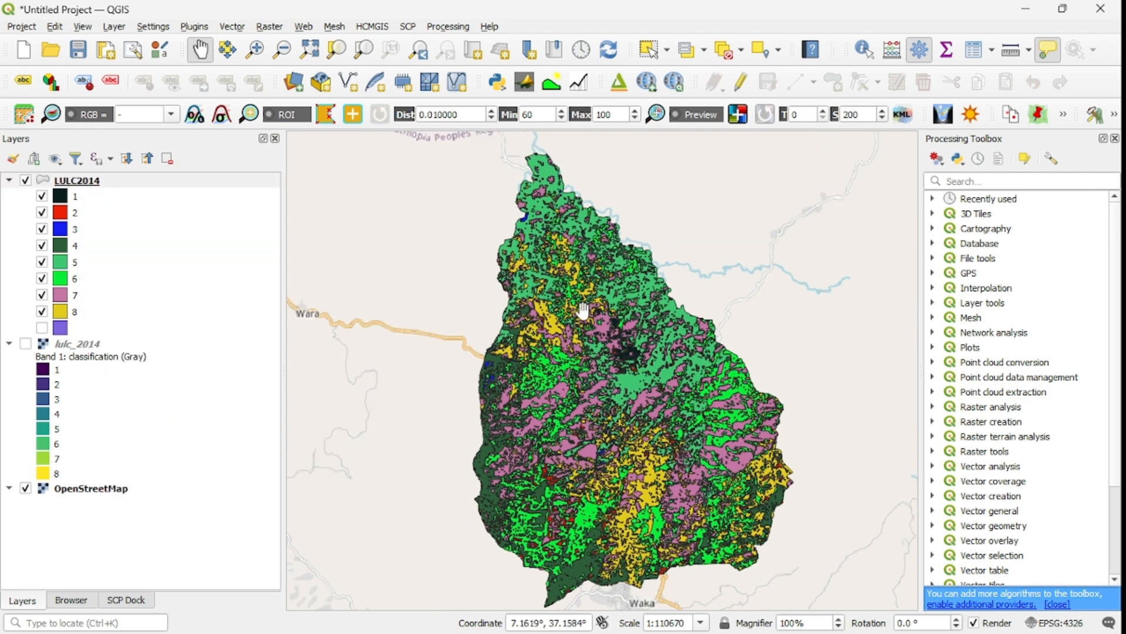
pyautogui.moveTo(569, 341); pyautogui.dragTo(528, 339)
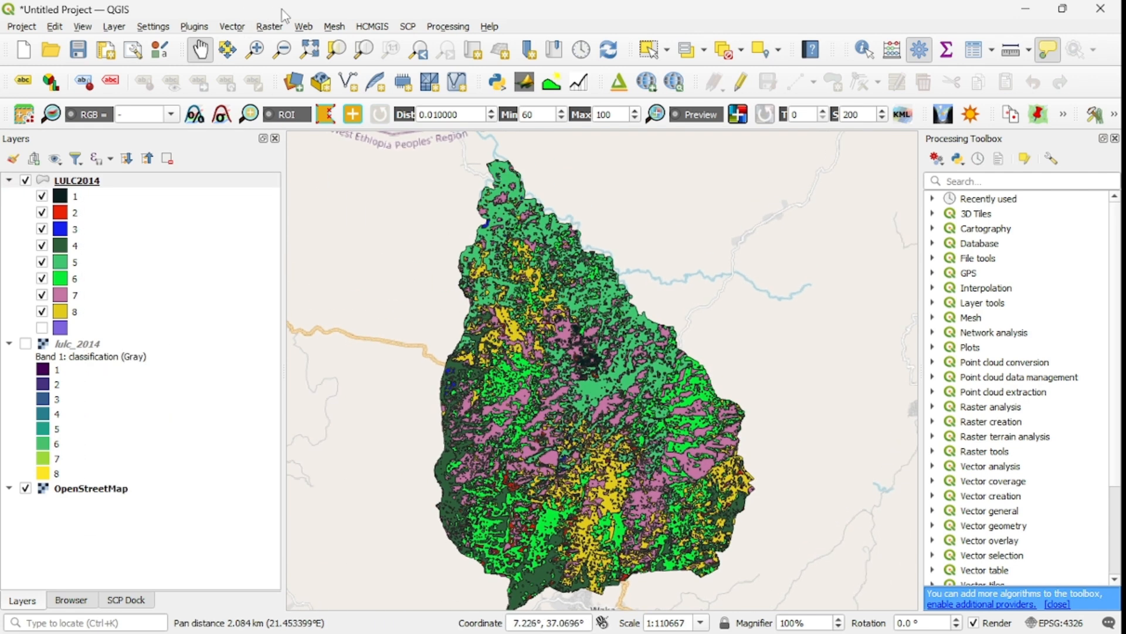
# Open the Dissolve tool for the LULC2014 layer and choose DN as the dissolve field.
pyautogui.click(230, 27)
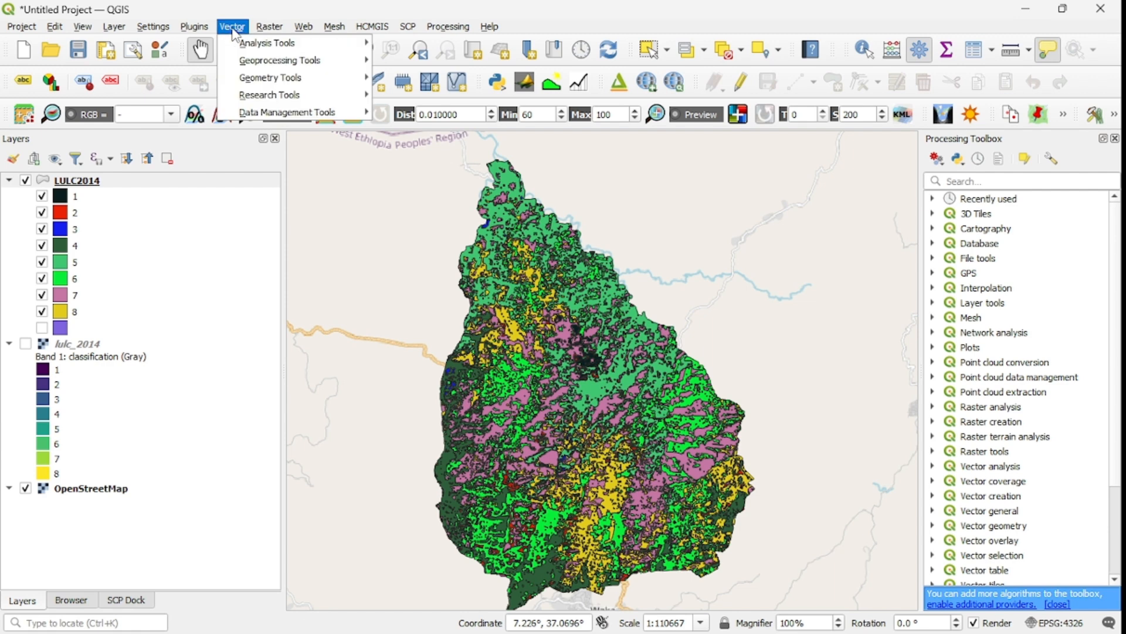
pyautogui.moveTo(292, 63)
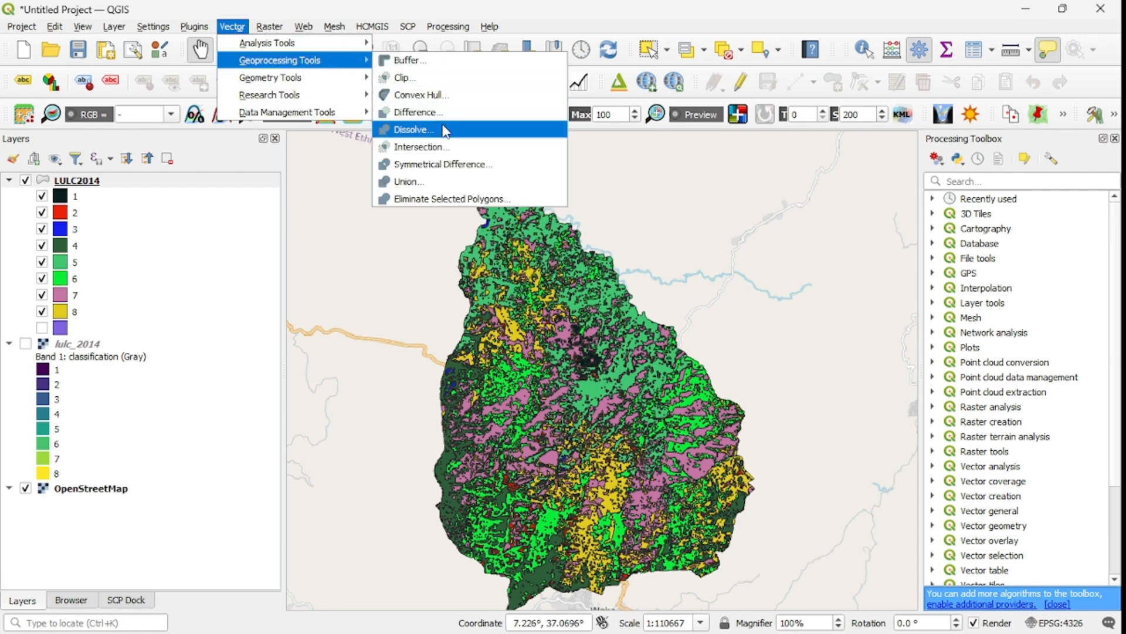
pyautogui.click(441, 131)
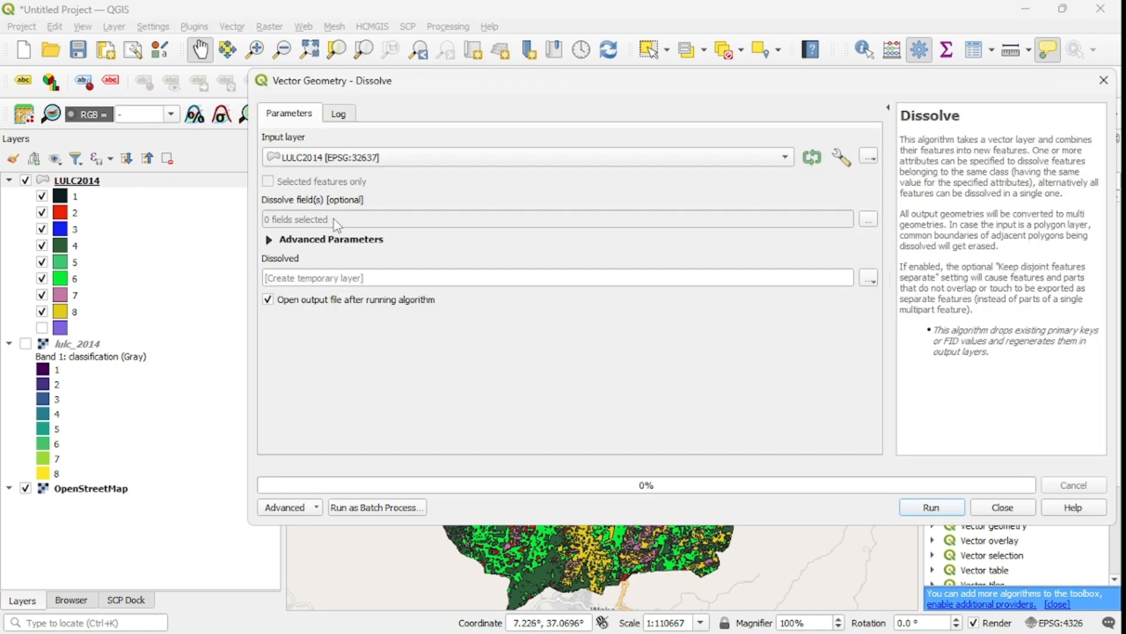
pyautogui.click(785, 157)
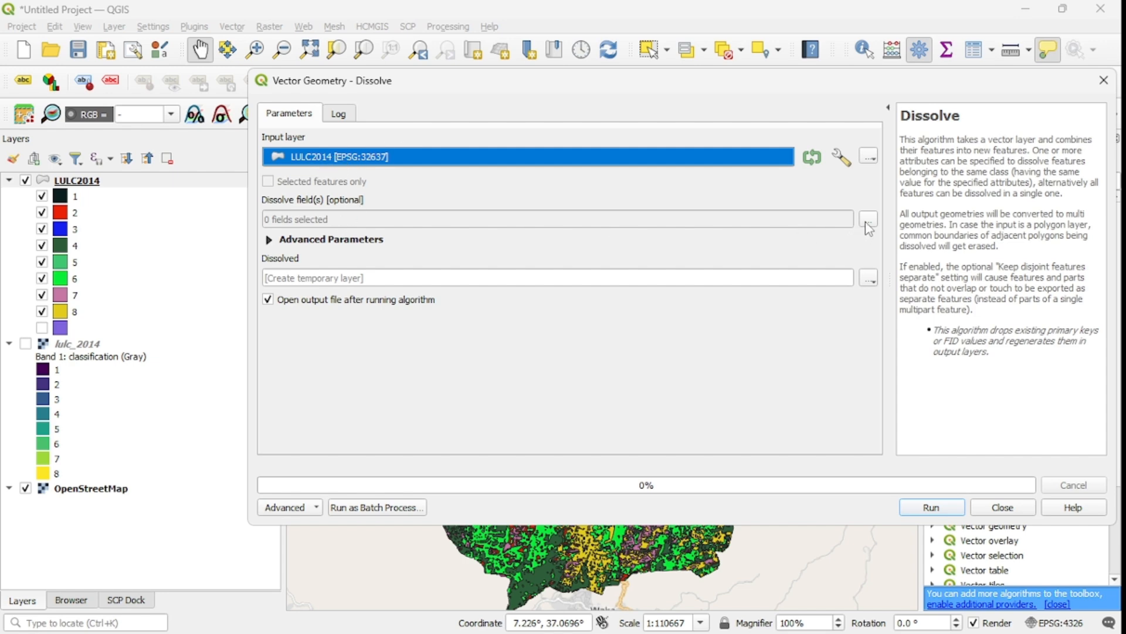
pyautogui.click(868, 221)
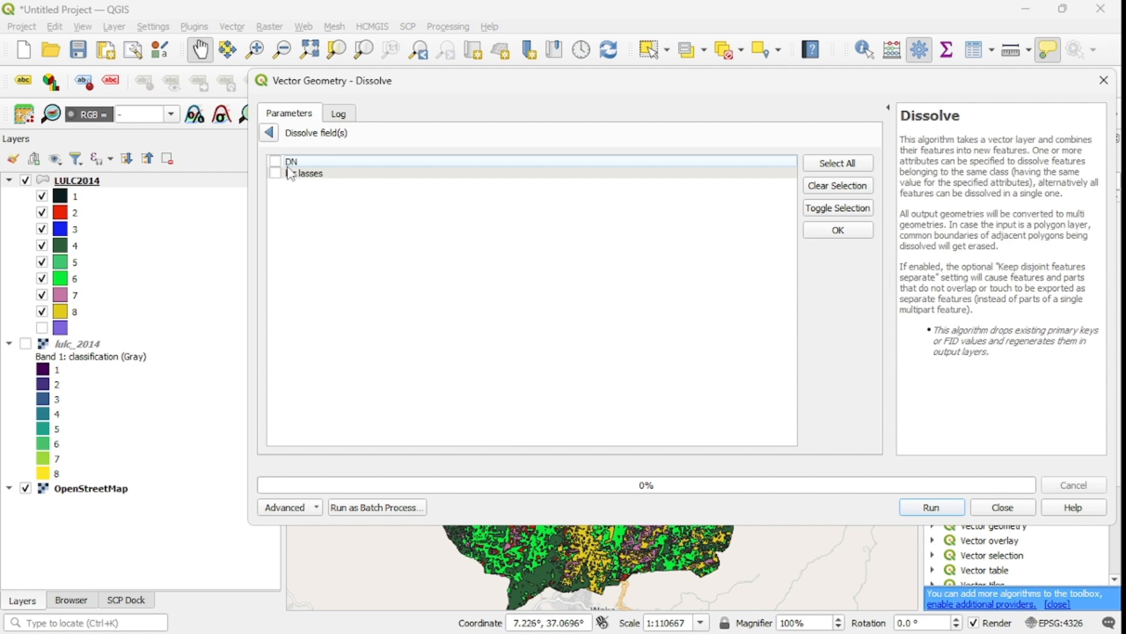
pyautogui.click(275, 162)
pyautogui.click(838, 230)
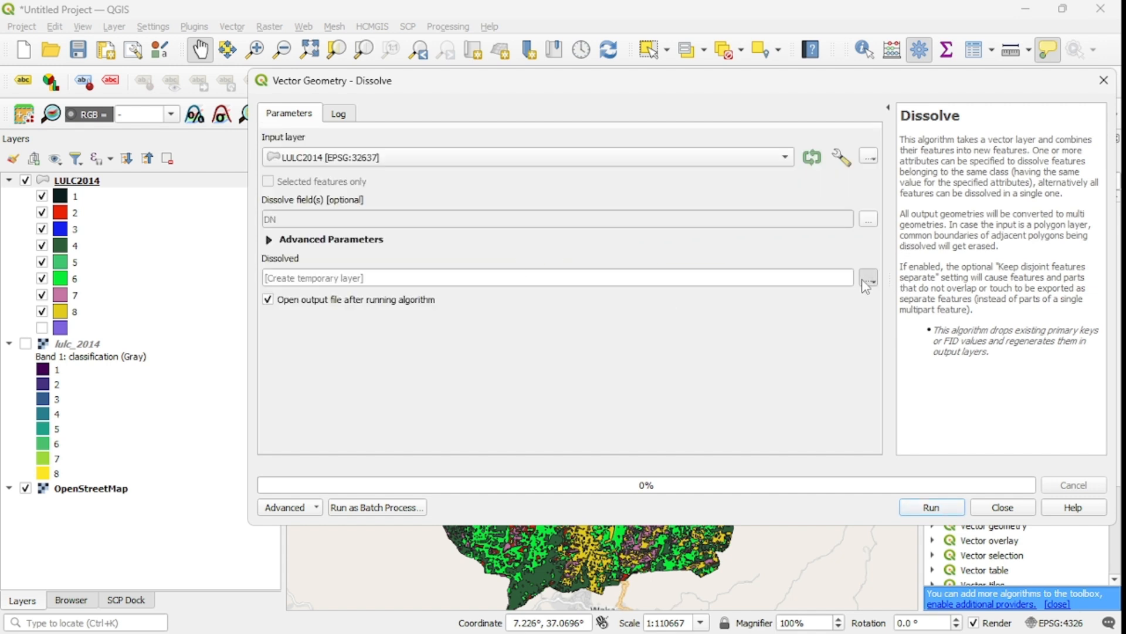
# Set the Dissolve output to be saved as LULC2014_Dissolve.shp in the Video for QGIS folder.
pyautogui.click(867, 278)
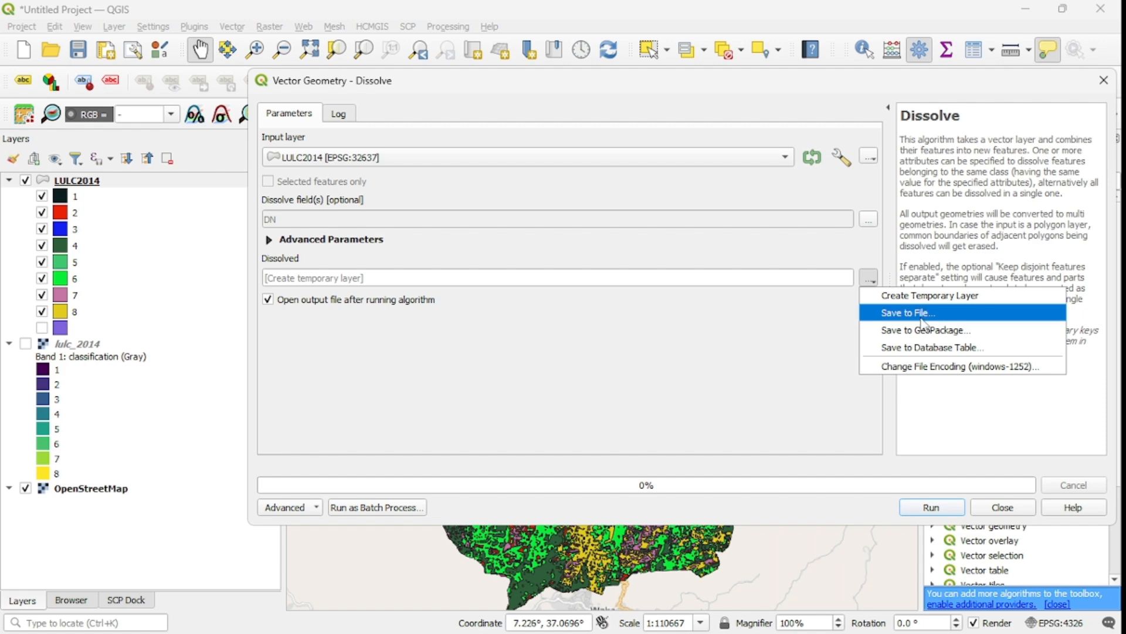
pyautogui.click(922, 318)
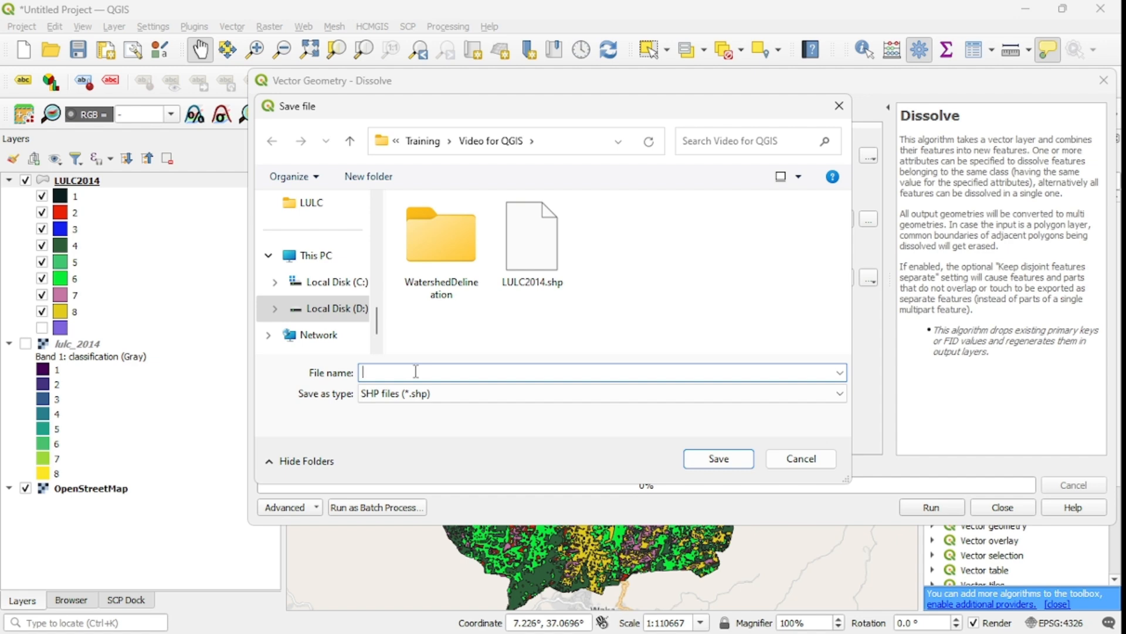
pyautogui.write('L')
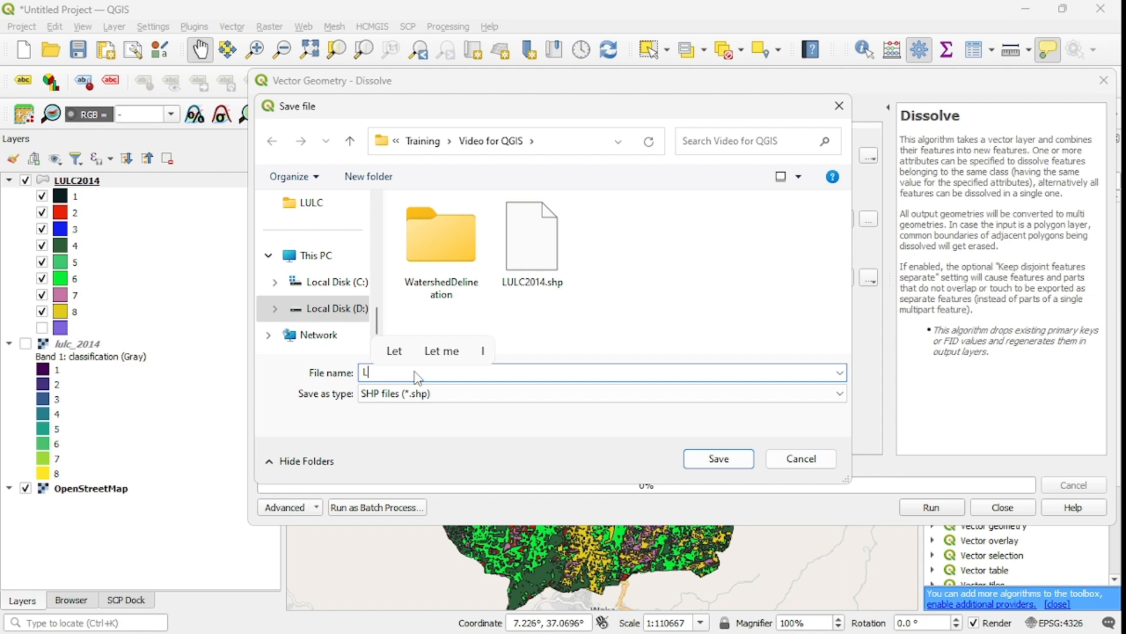
pyautogui.click(525, 287)
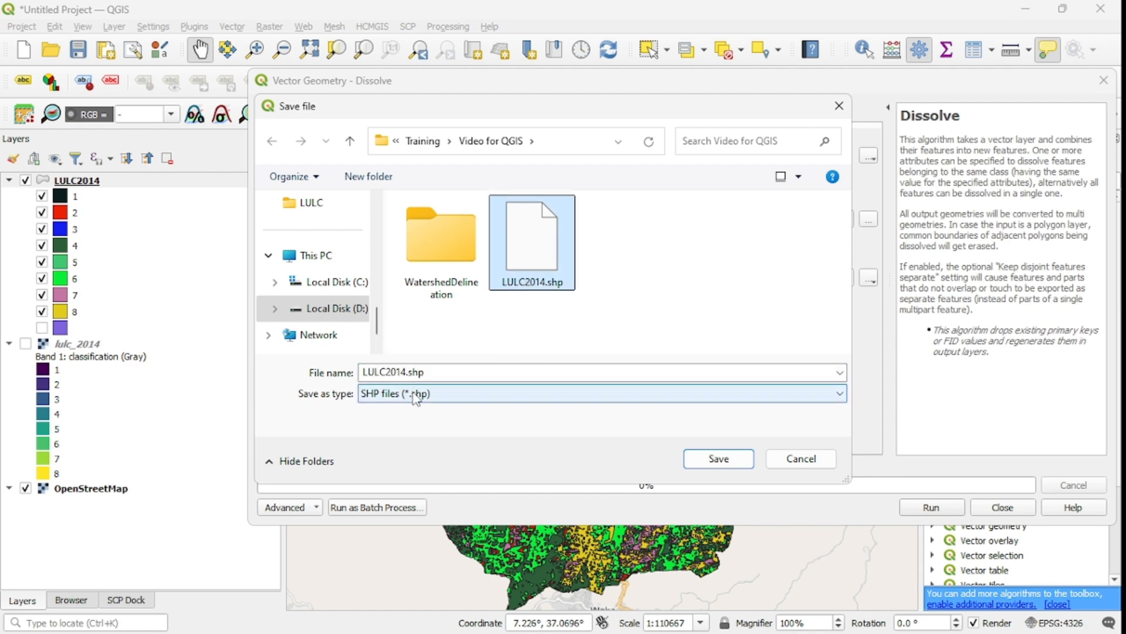
pyautogui.click(428, 372)
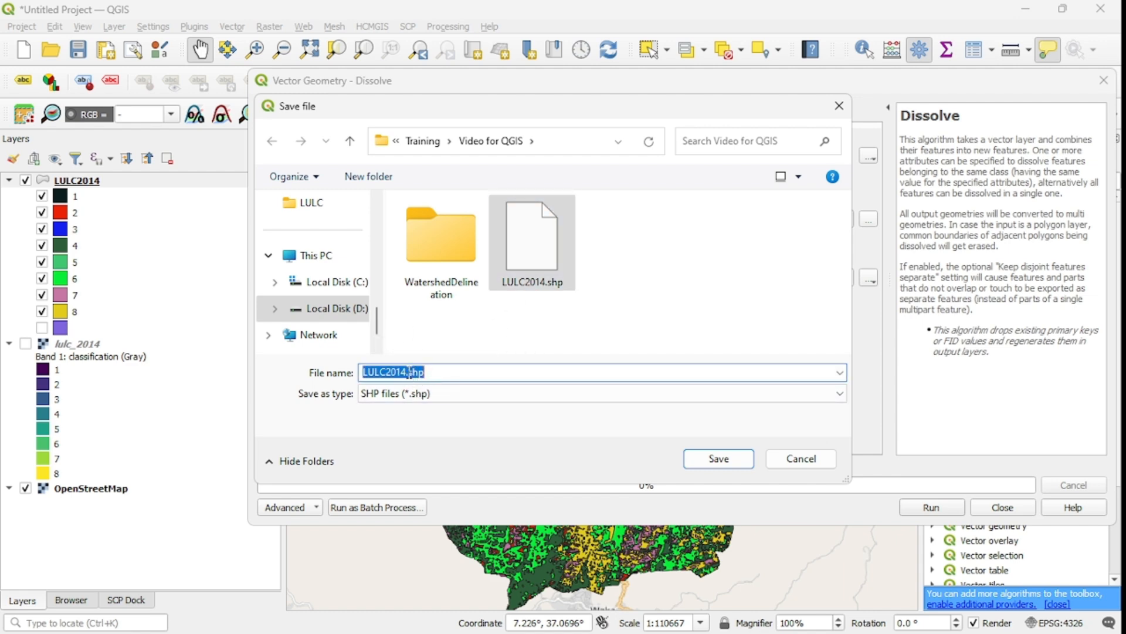
pyautogui.click(409, 372)
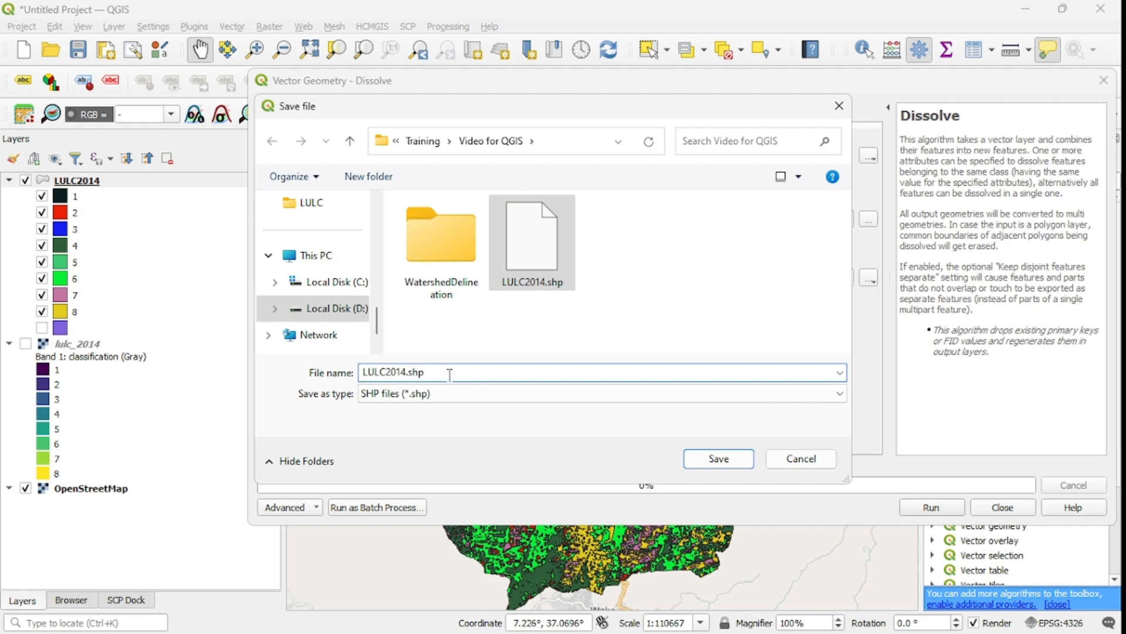
pyautogui.press('BackSpace')
pyautogui.press('BackSpace')
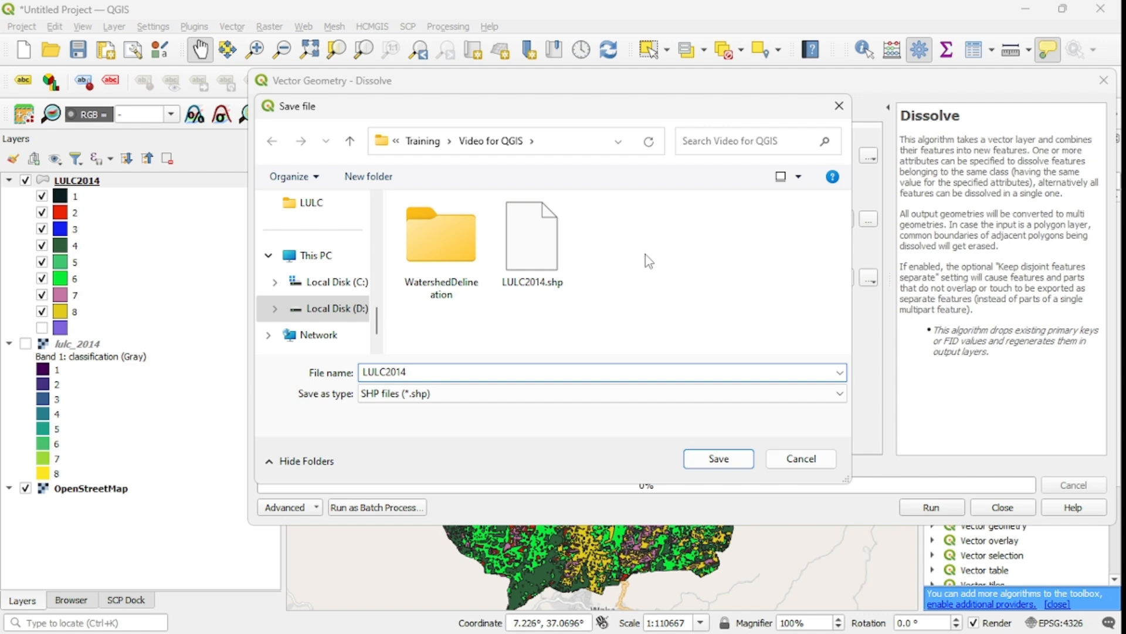
pyautogui.write('_Diss')
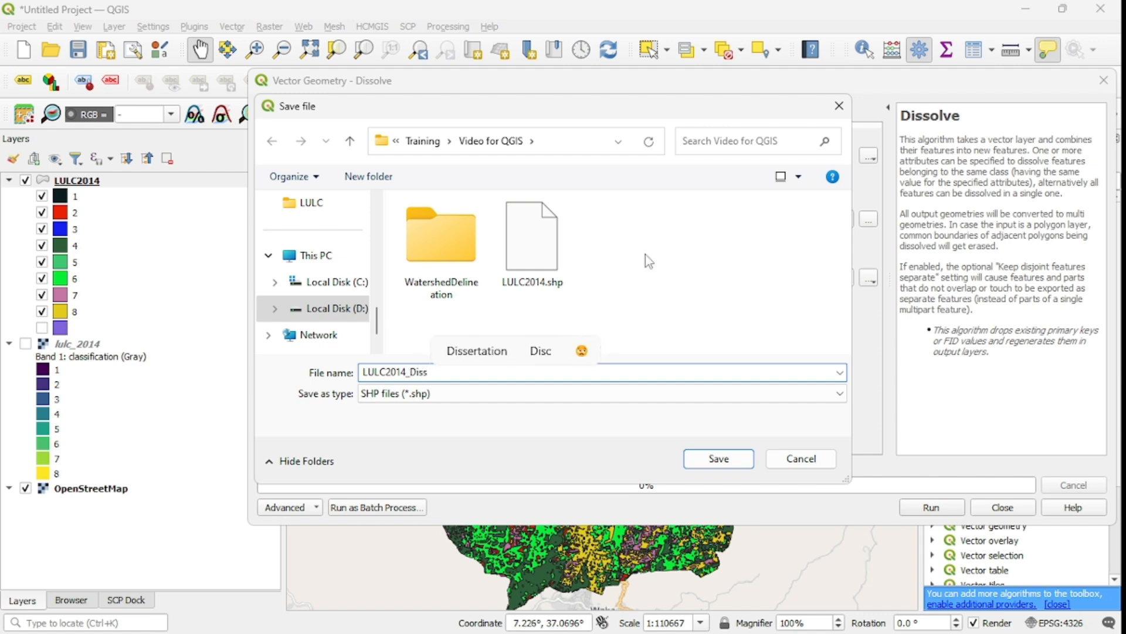
pyautogui.write('ol')
pyautogui.write('v e')
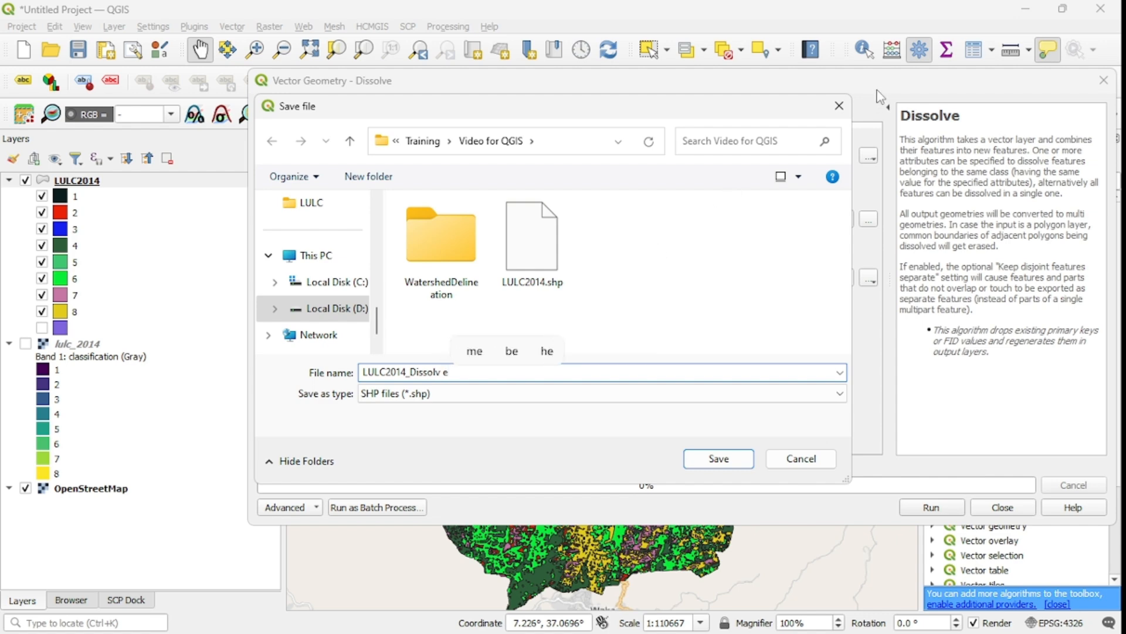
pyautogui.press('BackSpace')
pyautogui.press('BackSpace')
pyautogui.write('e')
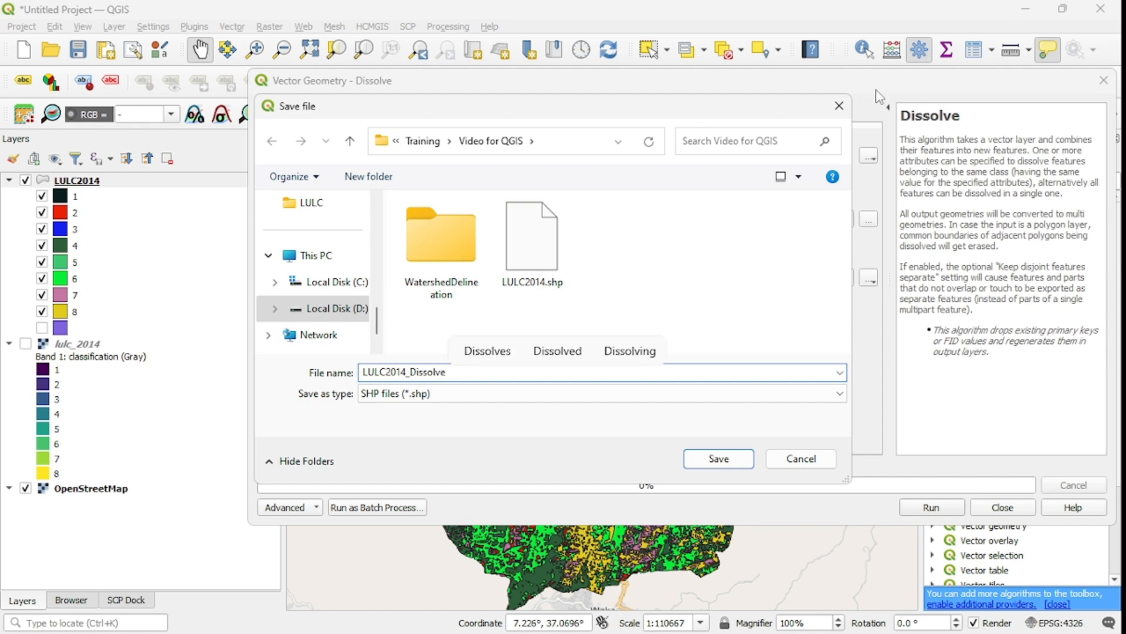
pyautogui.click(716, 460)
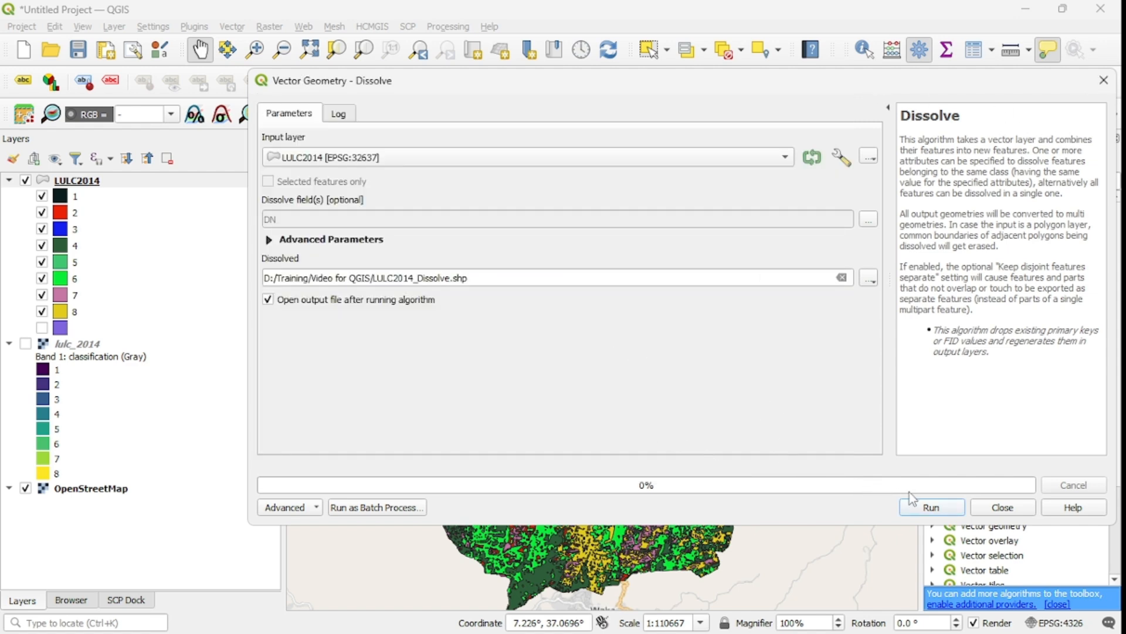
# Run the Dissolve tool and close its dialog.
pyautogui.click(930, 508)
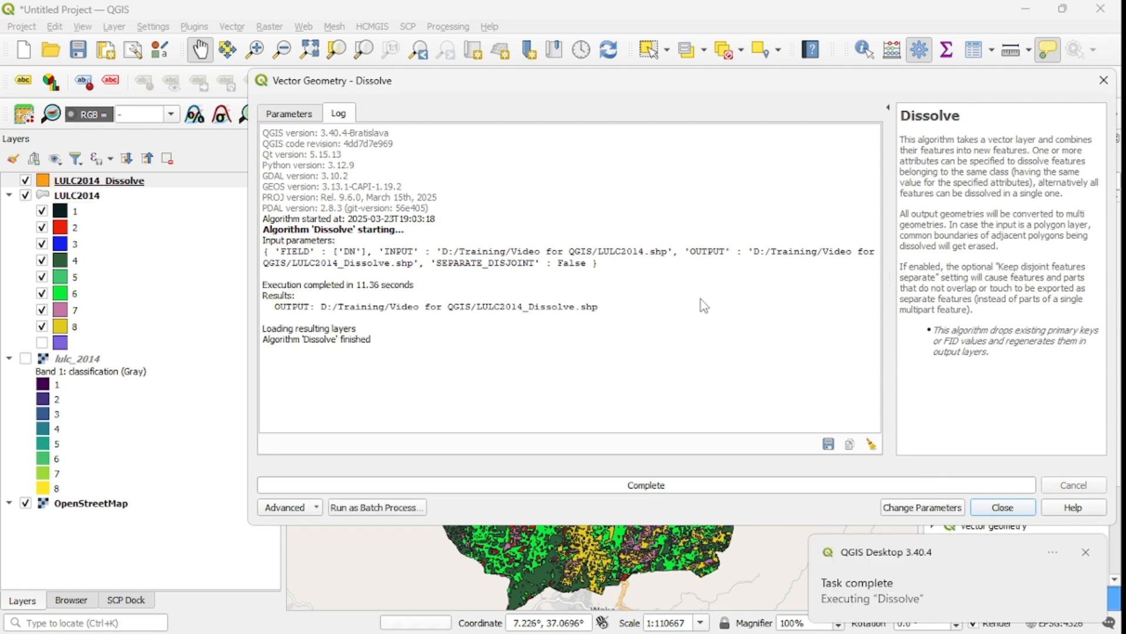
pyautogui.click(1013, 513)
pyautogui.moveTo(540, 395); pyautogui.dragTo(539, 363)
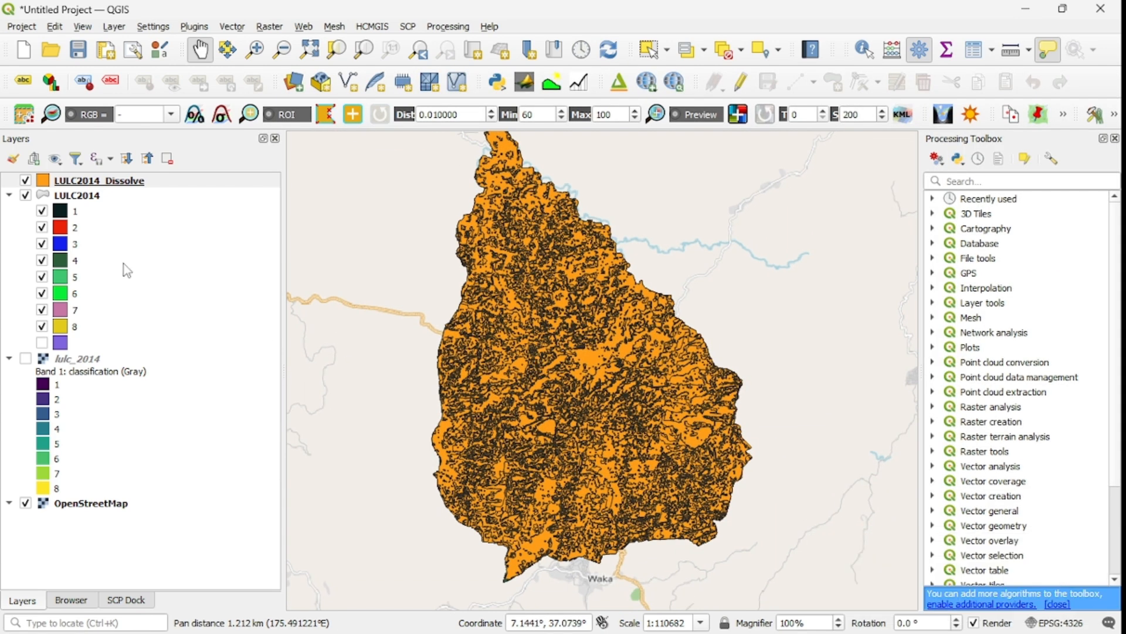
# Symbolize LULC2014_Dissolve as Categorized on the DN field, classify, and apply the symbology.
pyautogui.click(88, 183)
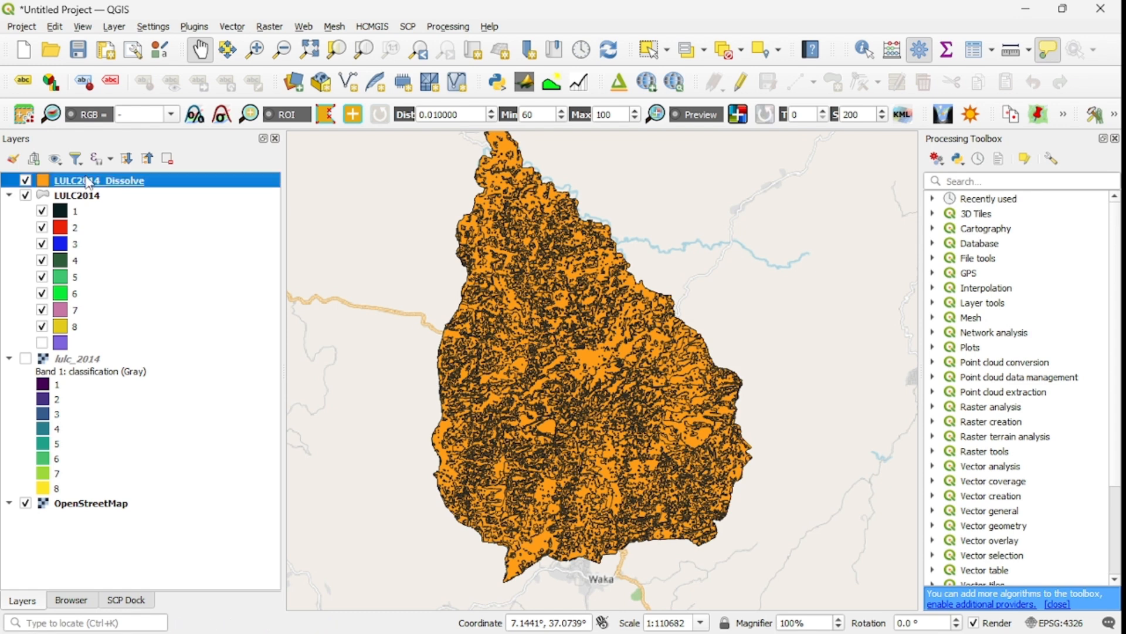
pyautogui.rightClick(88, 182)
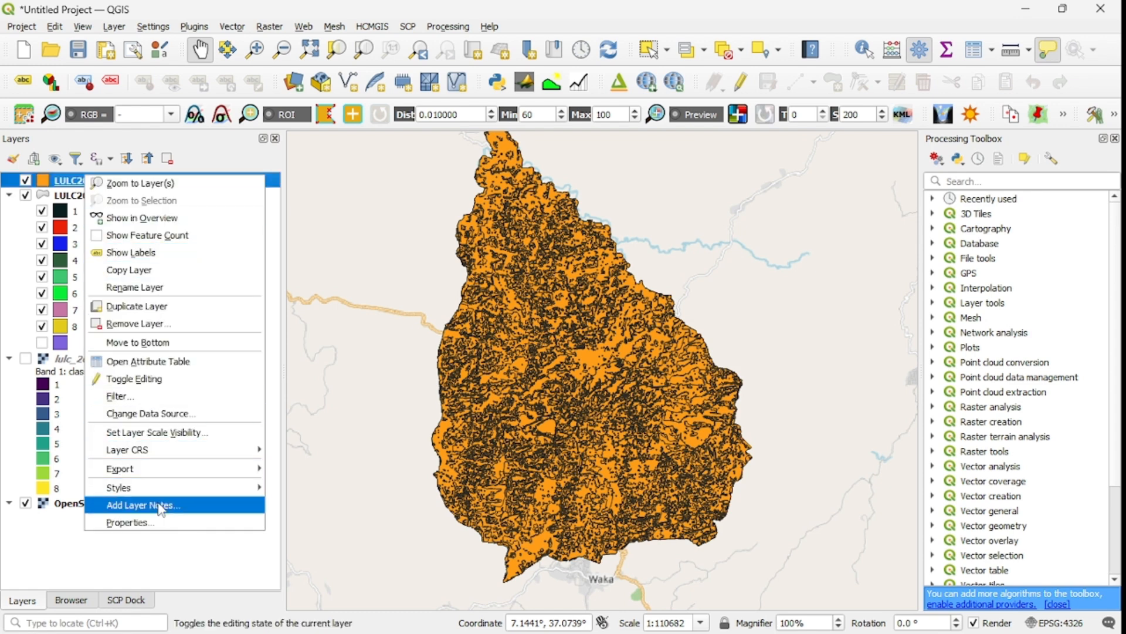
pyautogui.click(154, 524)
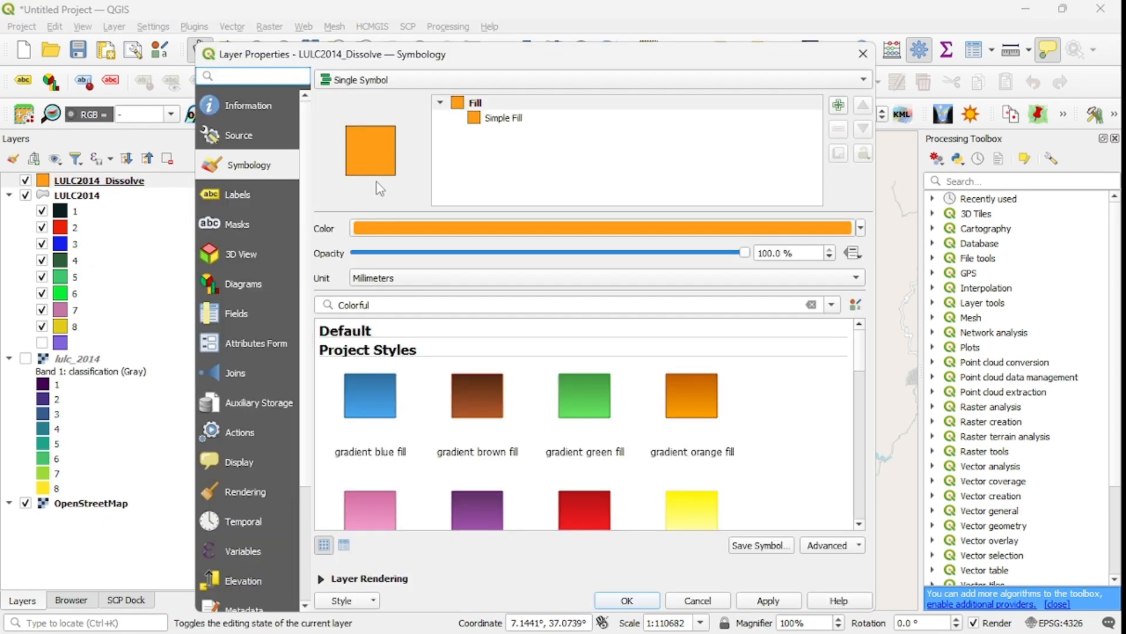
pyautogui.click(468, 85)
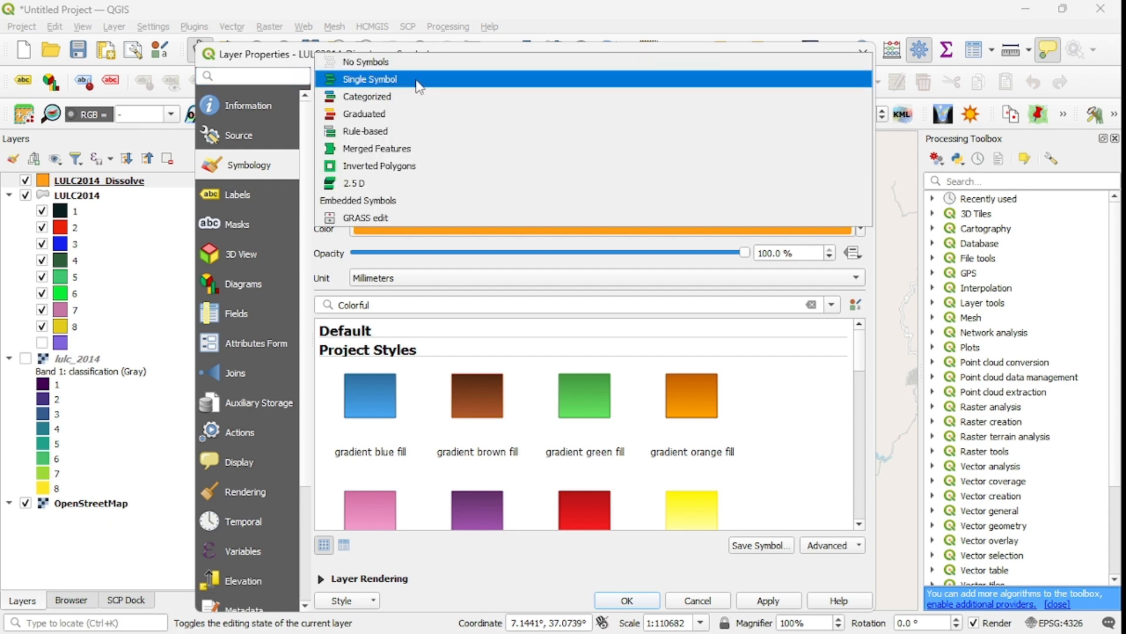
pyautogui.click(401, 97)
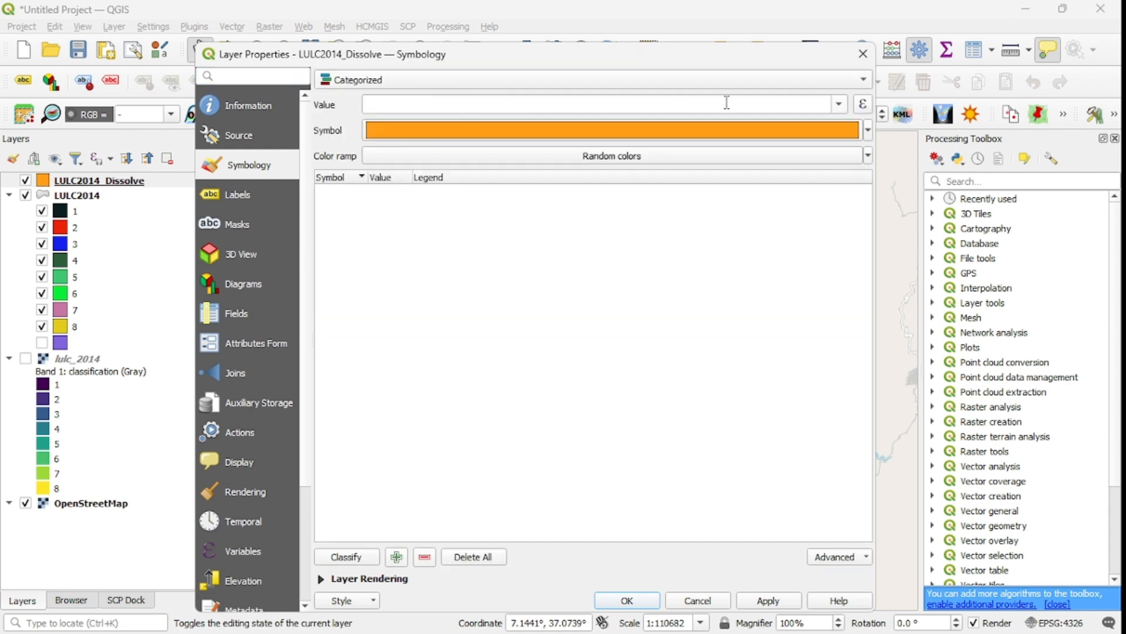
pyautogui.click(839, 105)
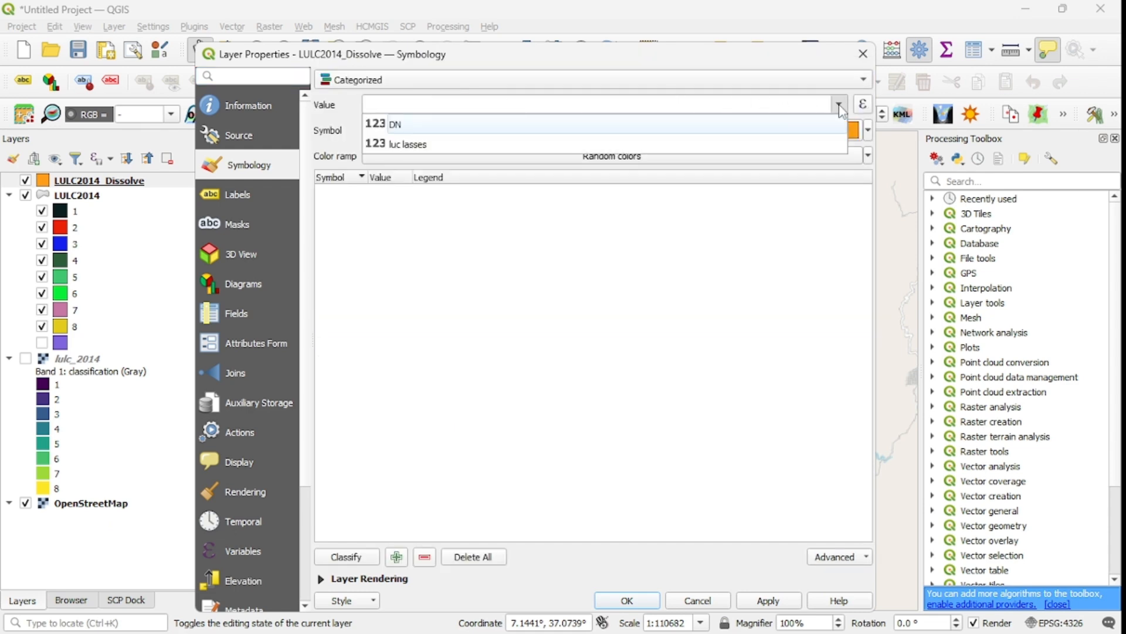
pyautogui.click(443, 125)
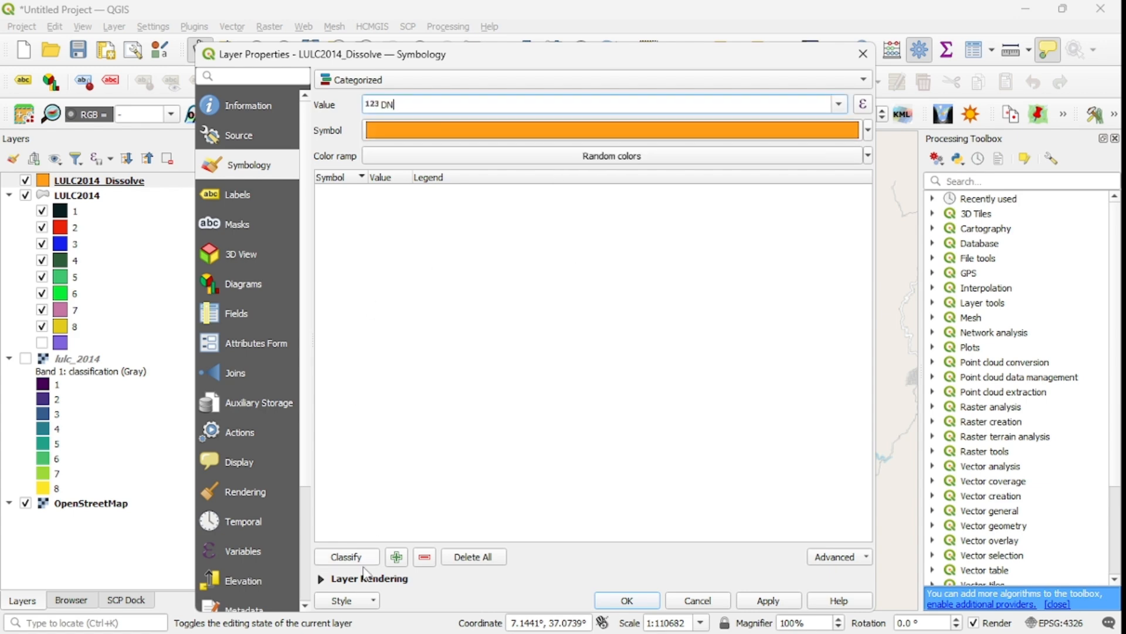
pyautogui.click(347, 557)
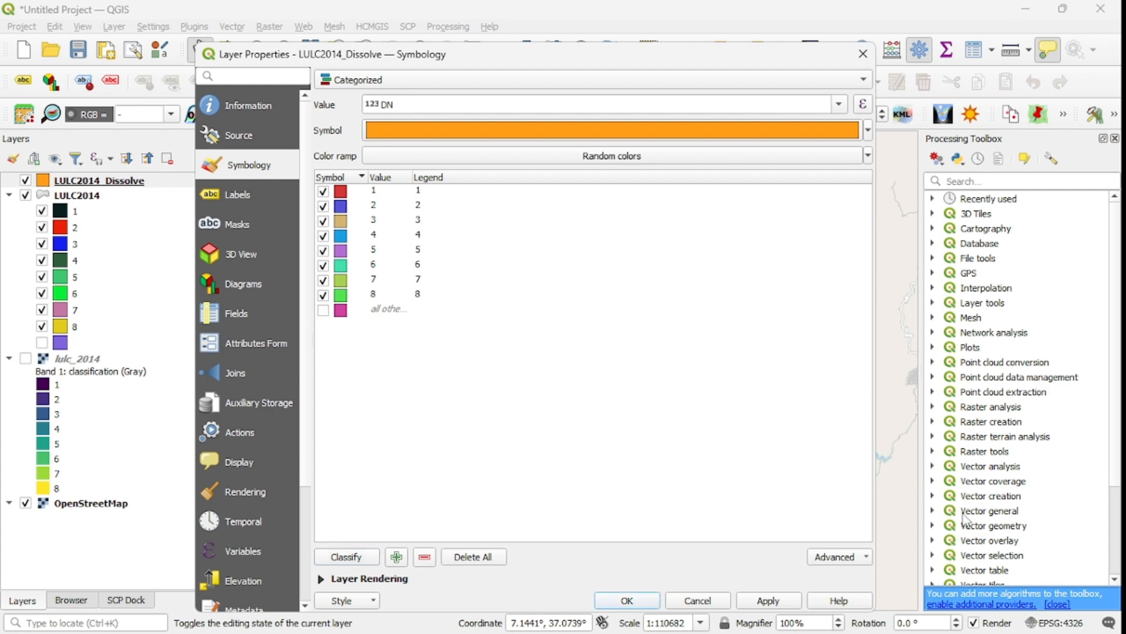
pyautogui.click(768, 600)
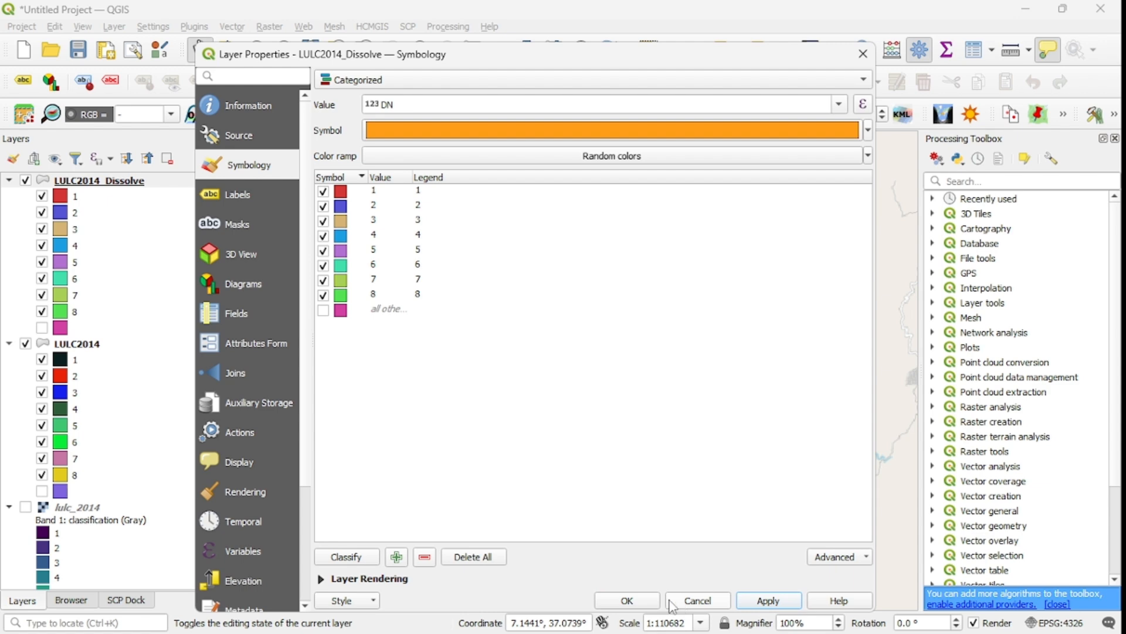
pyautogui.click(627, 600)
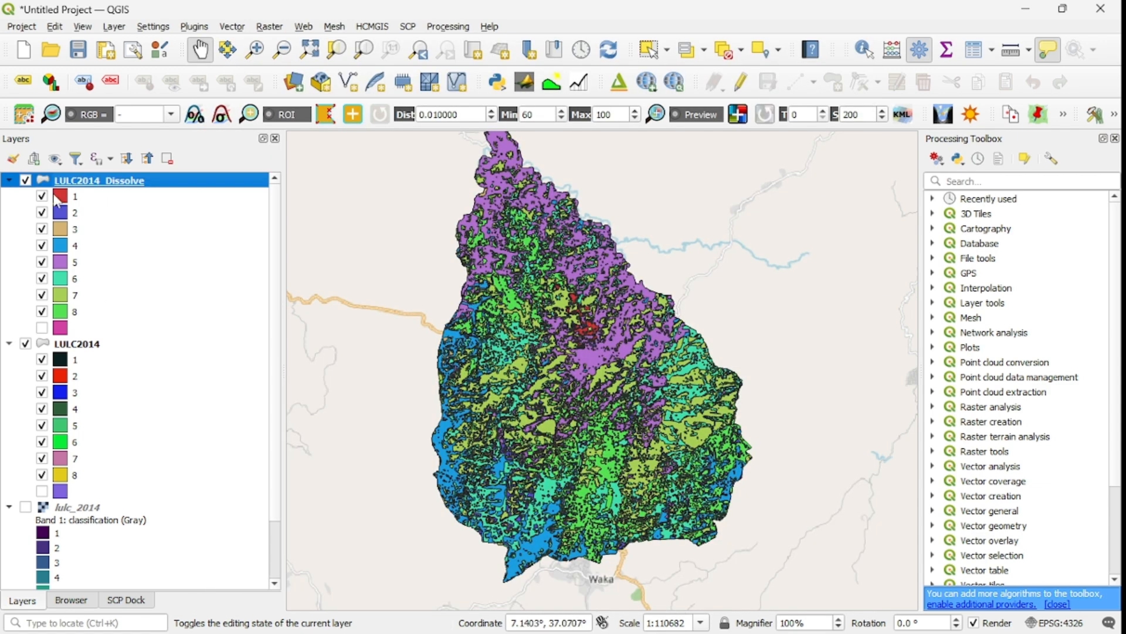
# Open the LULC2014_Dissolve attribute table, sort it by DN, and close it.
pyautogui.rightClick(113, 189)
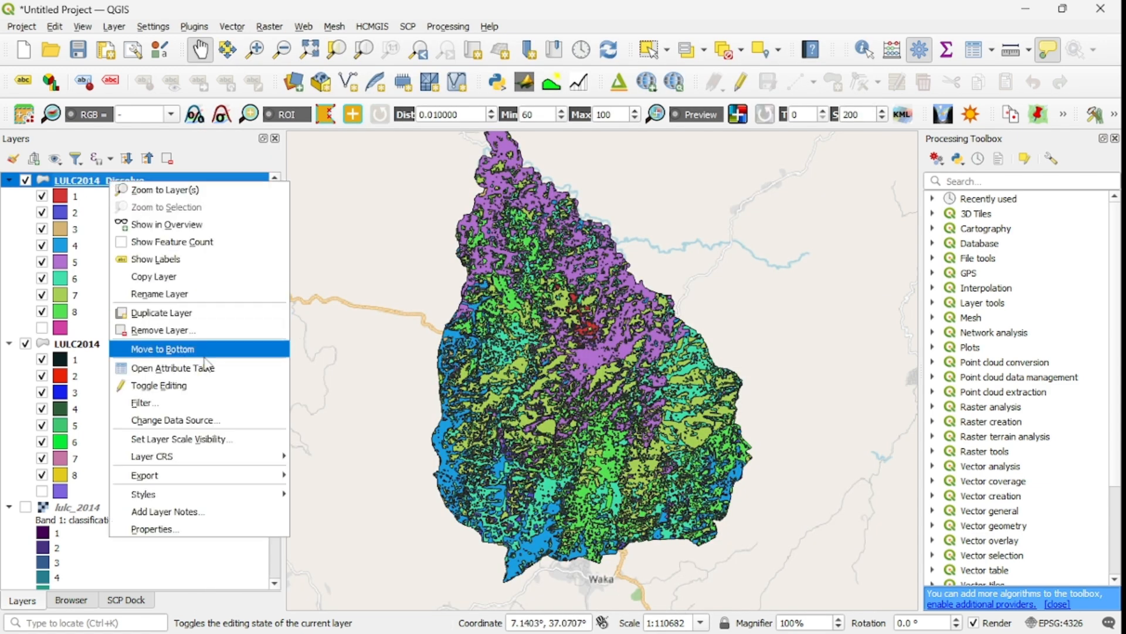
pyautogui.click(205, 371)
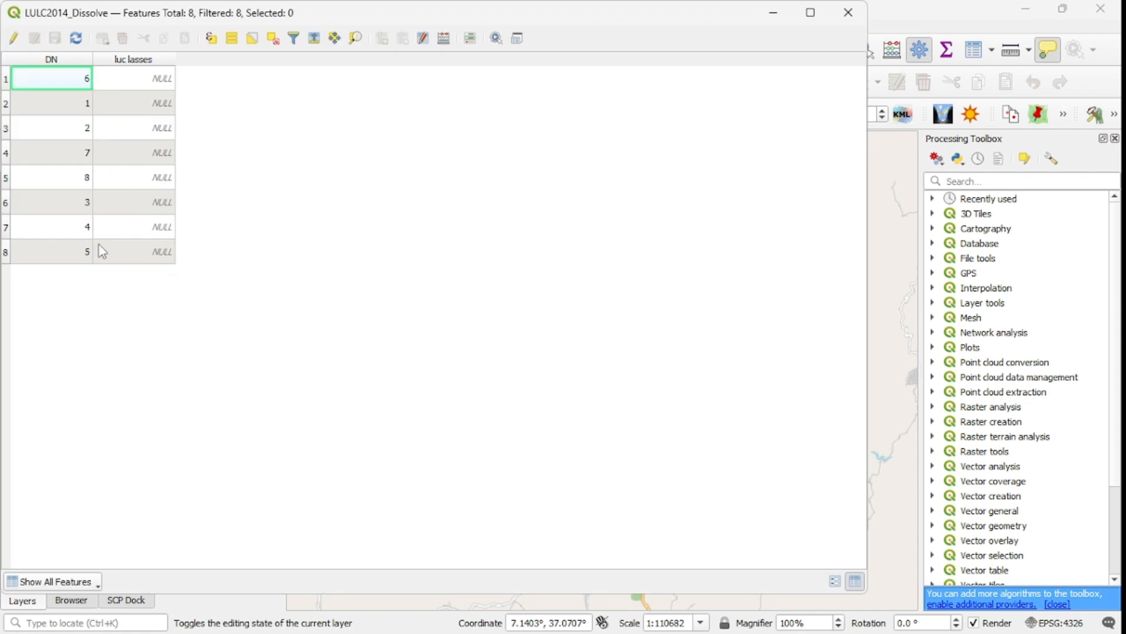
pyautogui.click(71, 60)
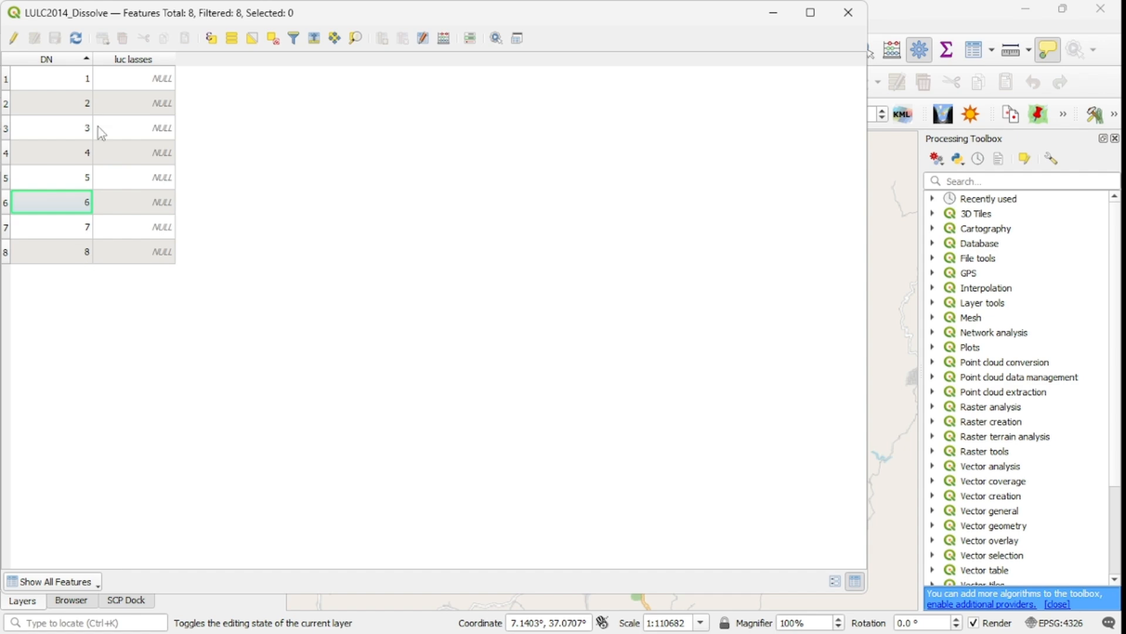
pyautogui.click(848, 12)
# Open the LULC2014 attribute table and scroll through its DN records, then close it.
pyautogui.click(72, 346)
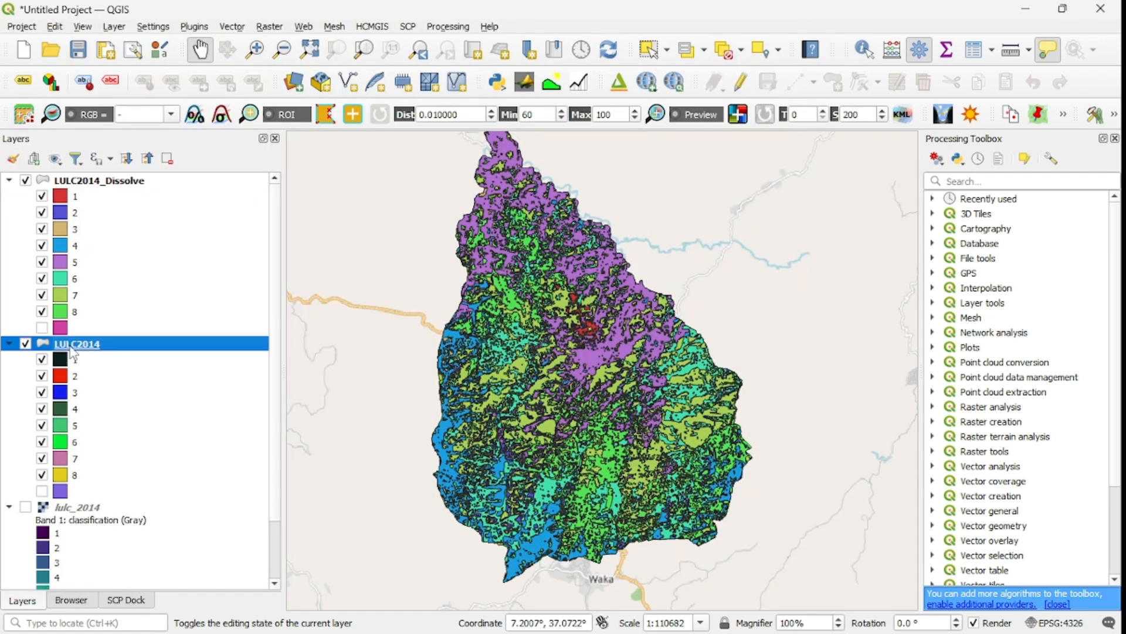
pyautogui.rightClick(73, 352)
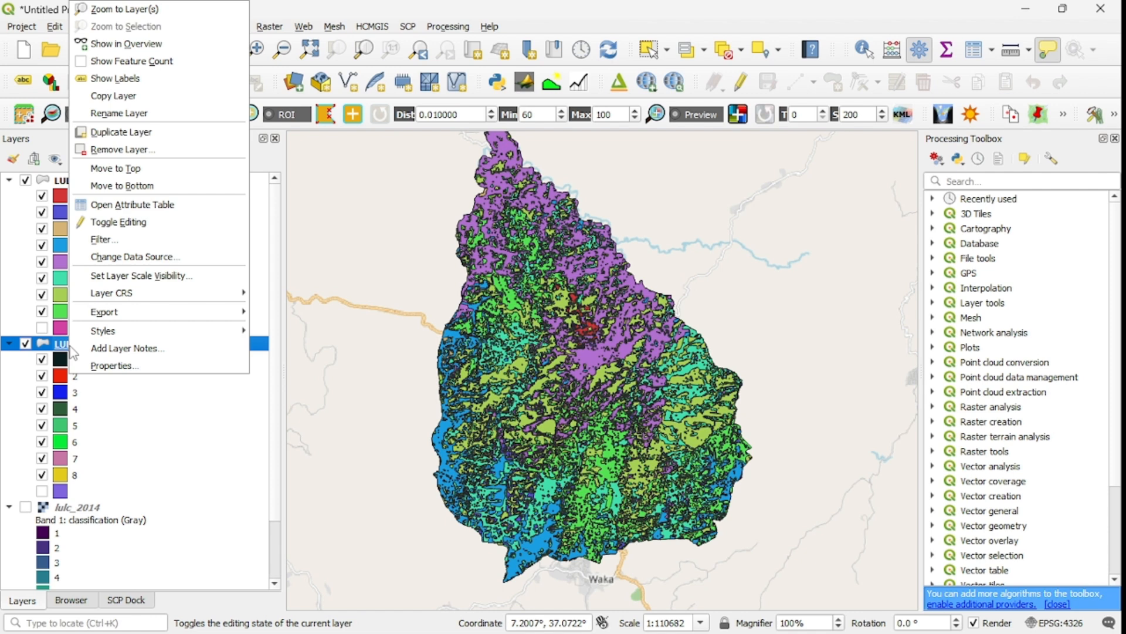
pyautogui.click(152, 204)
pyautogui.scroll(-13, 91, 258)
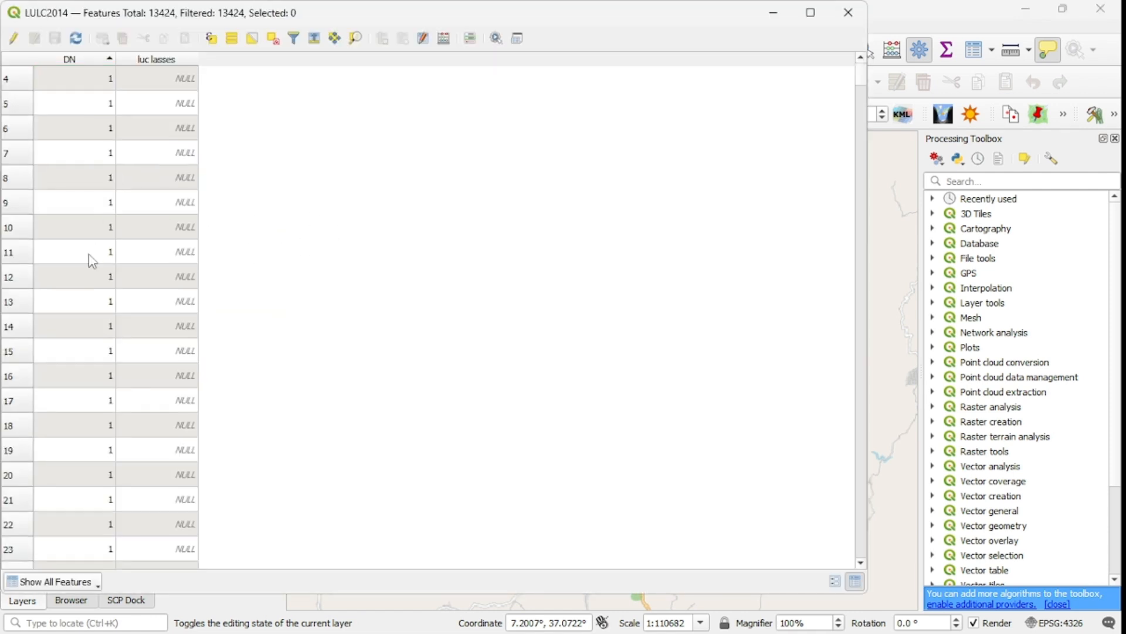
pyautogui.scroll(-20, 113, 349)
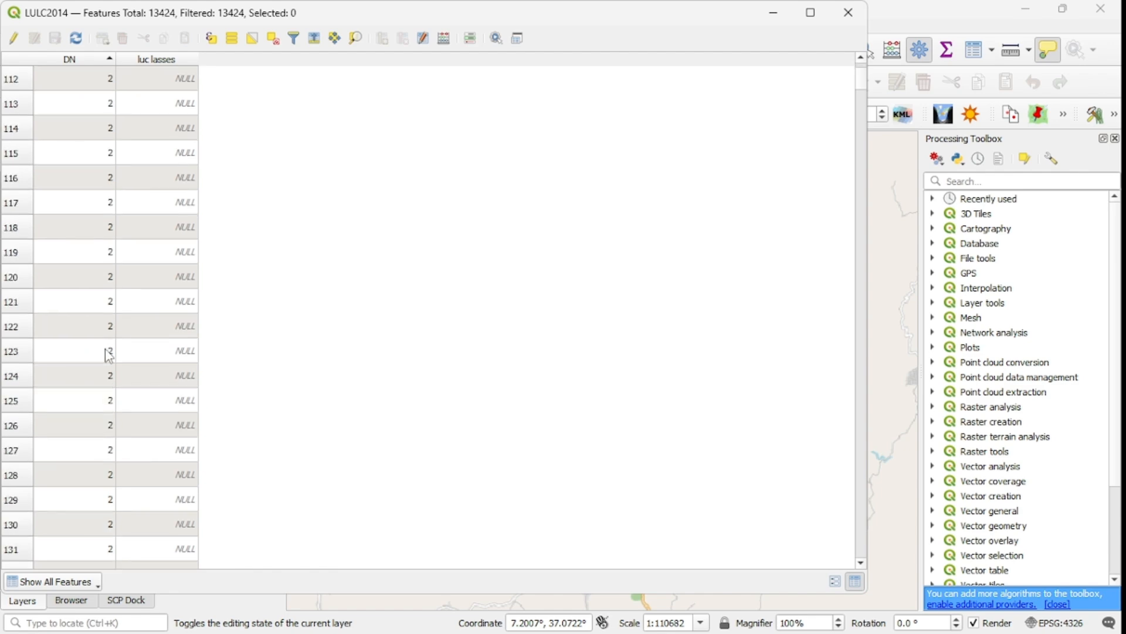
pyautogui.scroll(-3, 109, 356)
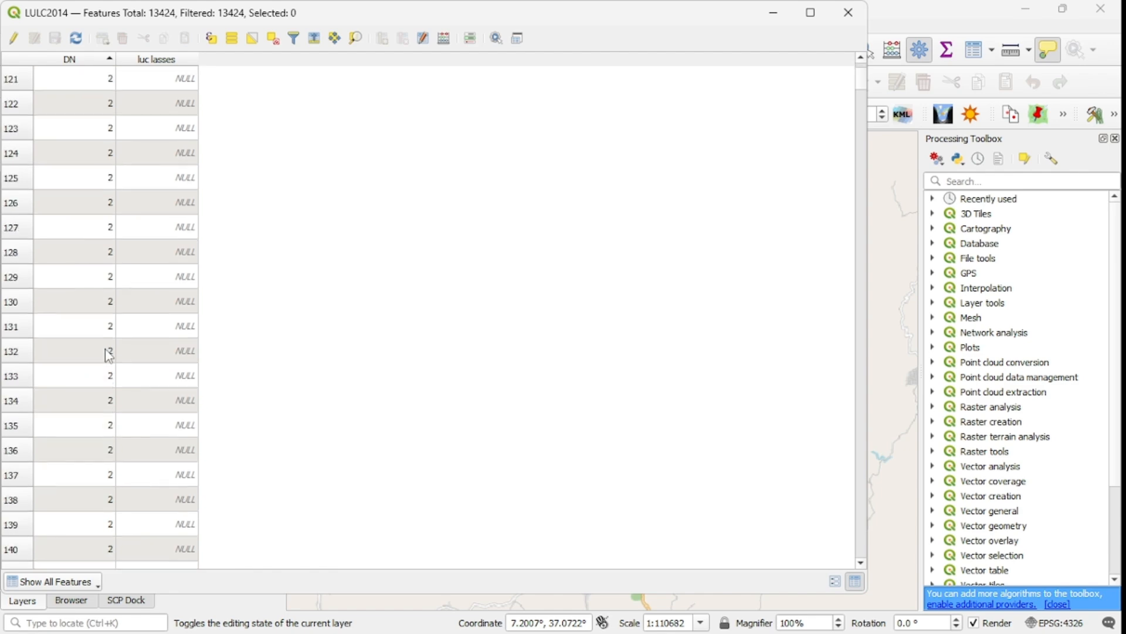
pyautogui.click(849, 12)
# Collapse the LULC2014 legend and examine the dissolved land-use map across the watershed.
pyautogui.moveTo(568, 356); pyautogui.dragTo(620, 315)
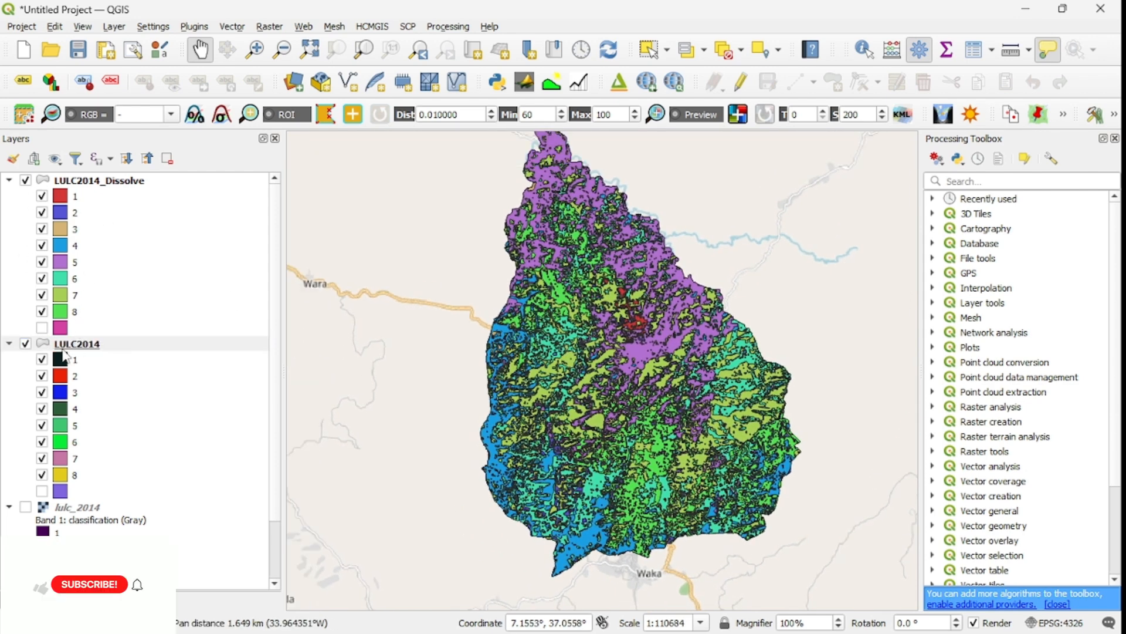
pyautogui.click(12, 344)
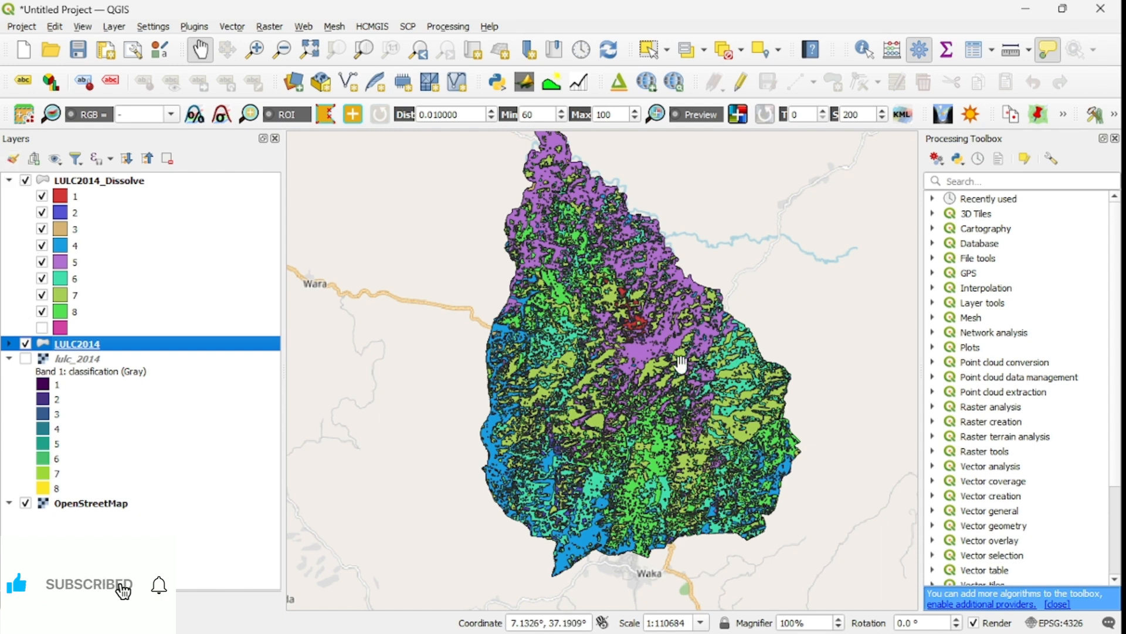
pyautogui.moveTo(651, 377); pyautogui.dragTo(559, 334)
pyautogui.scroll(-1, 597, 351)
pyautogui.scroll(1, 583, 341)
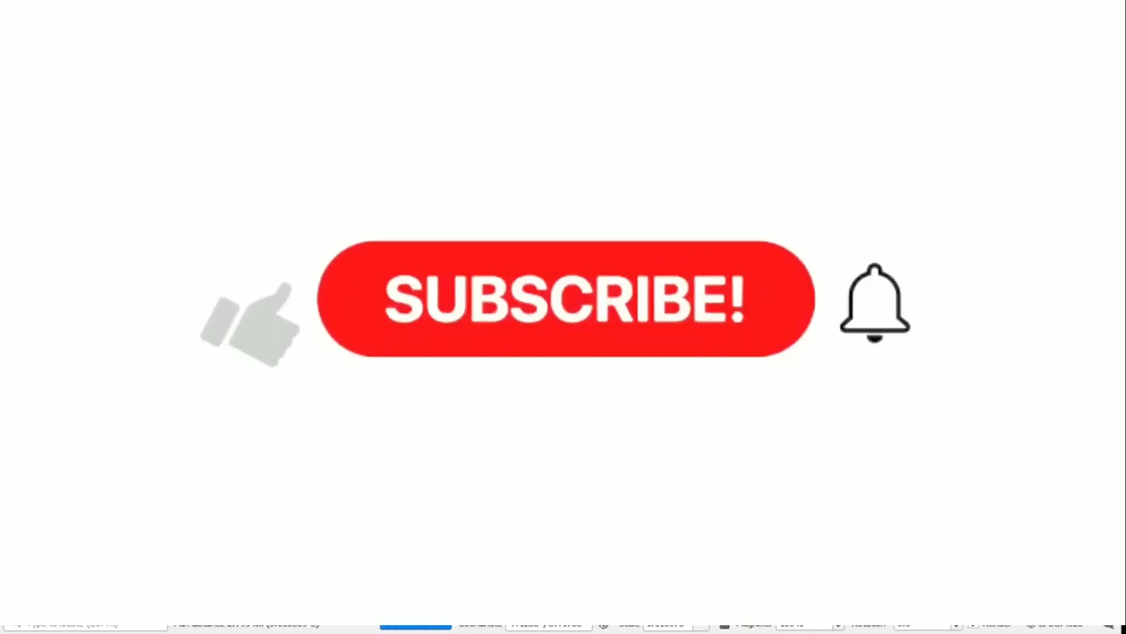